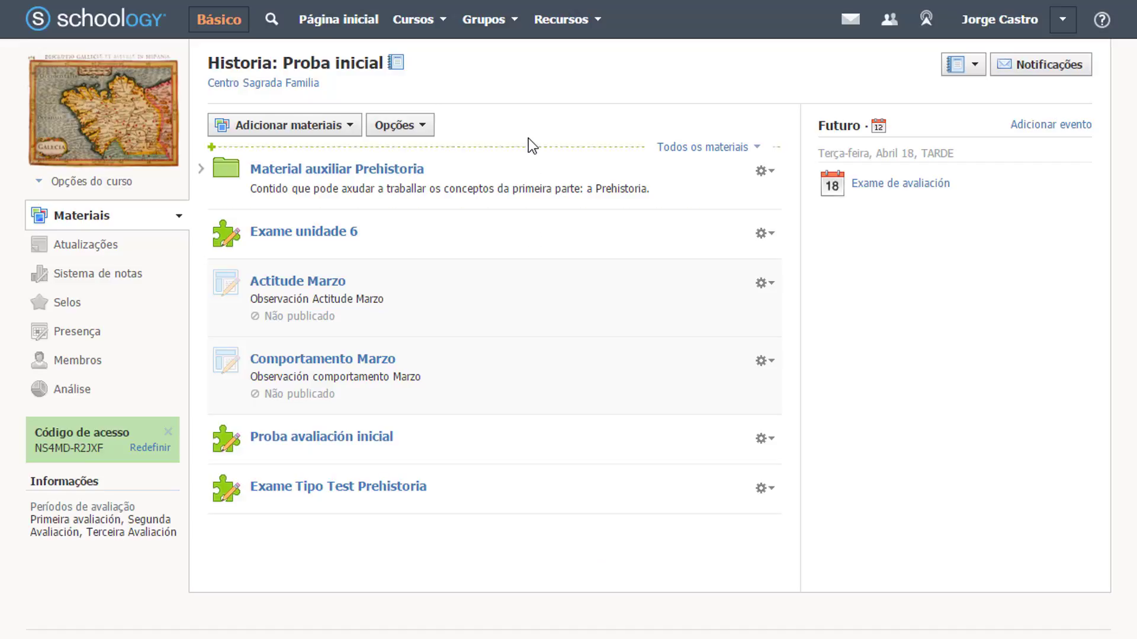
Step: Start a new test/quiz named "Exame final de trimestre" and set its due date to 3/12/17
click(345, 133)
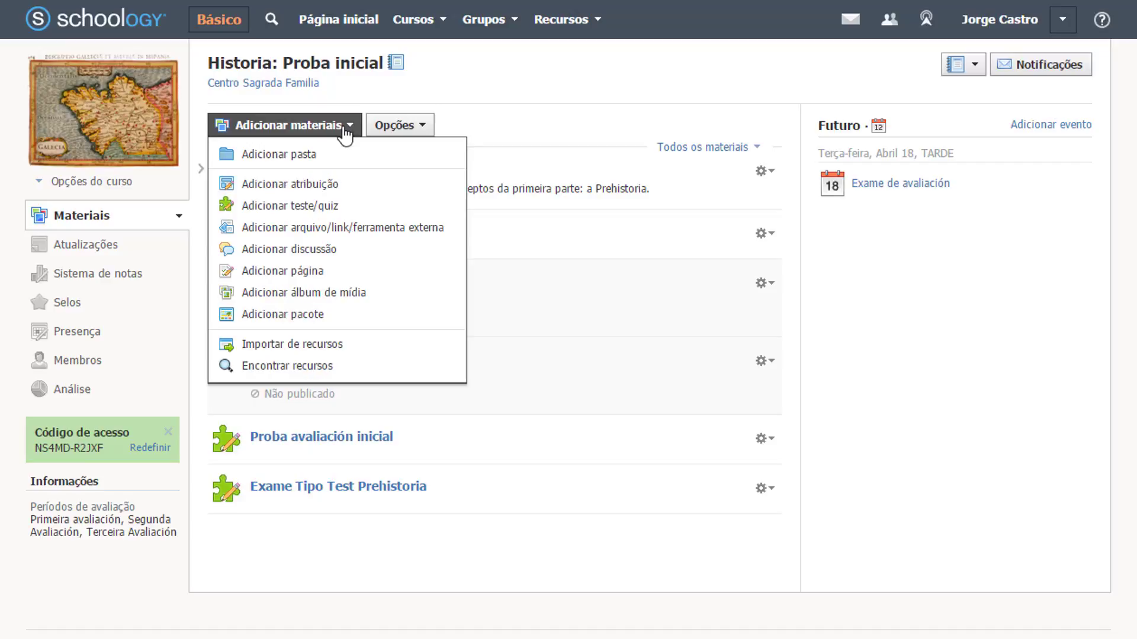
click(325, 209)
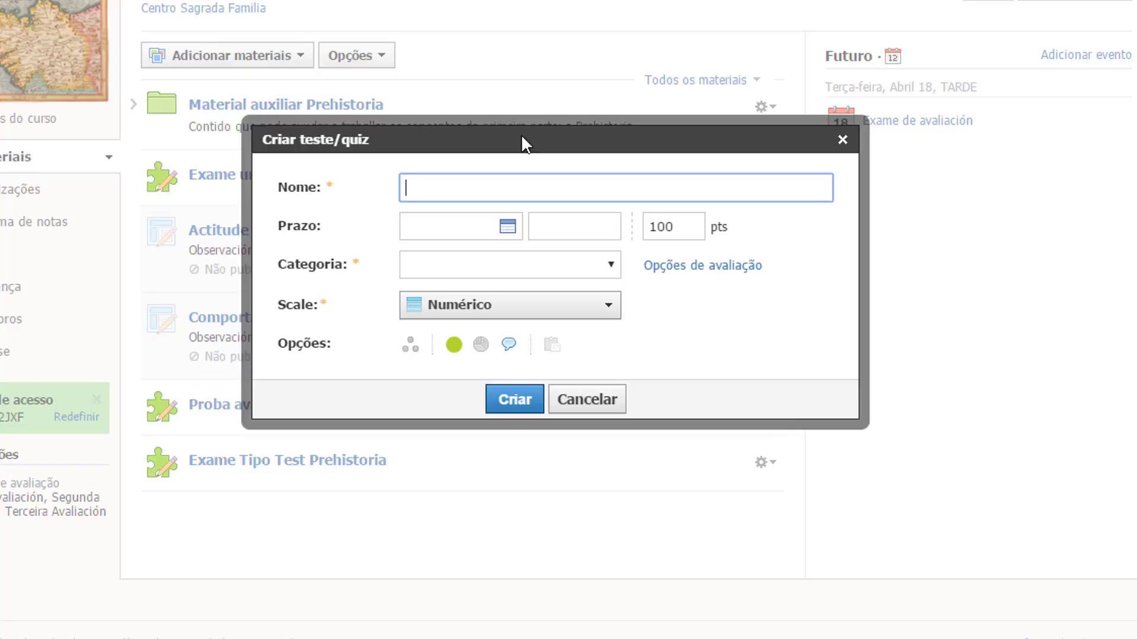
text(Exame final de tr)
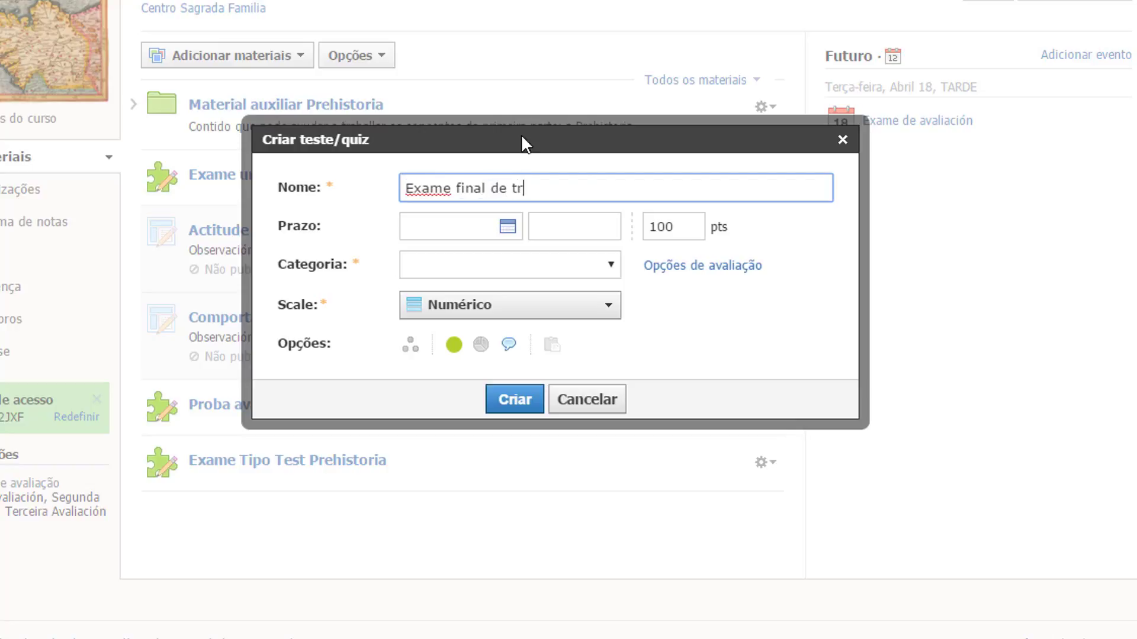
text(imestre)
click(507, 227)
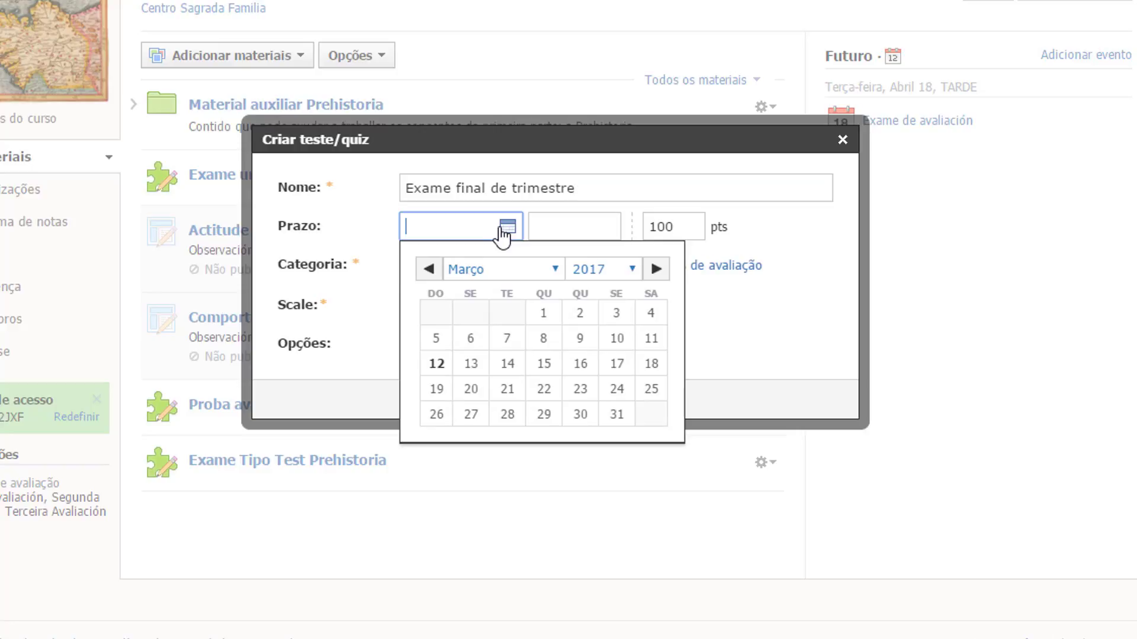
click(816, 240)
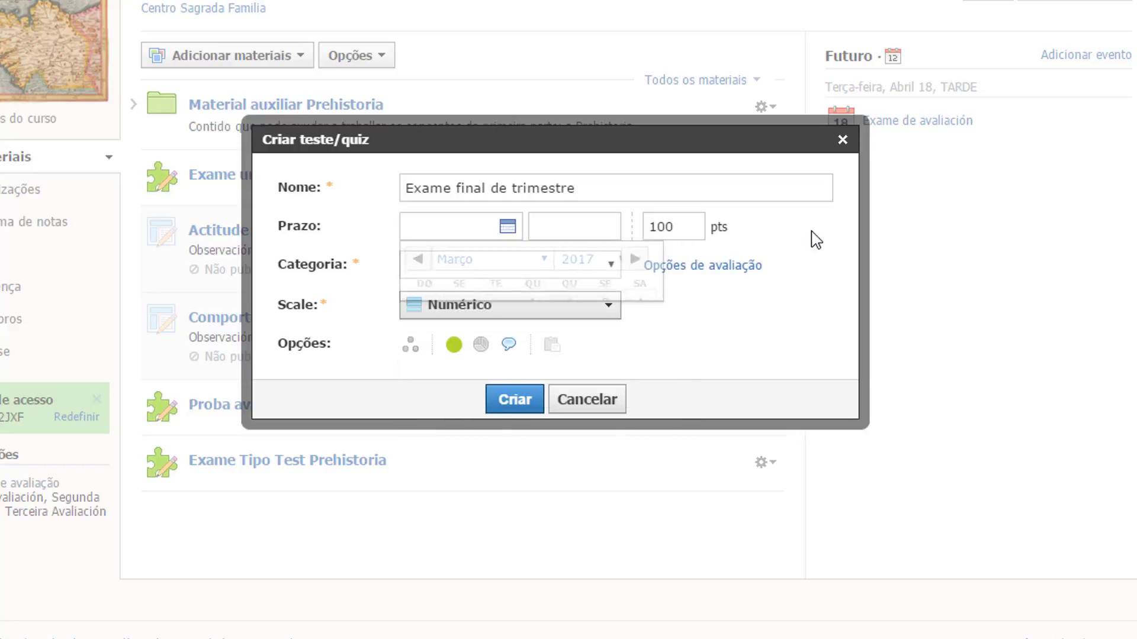
click(507, 226)
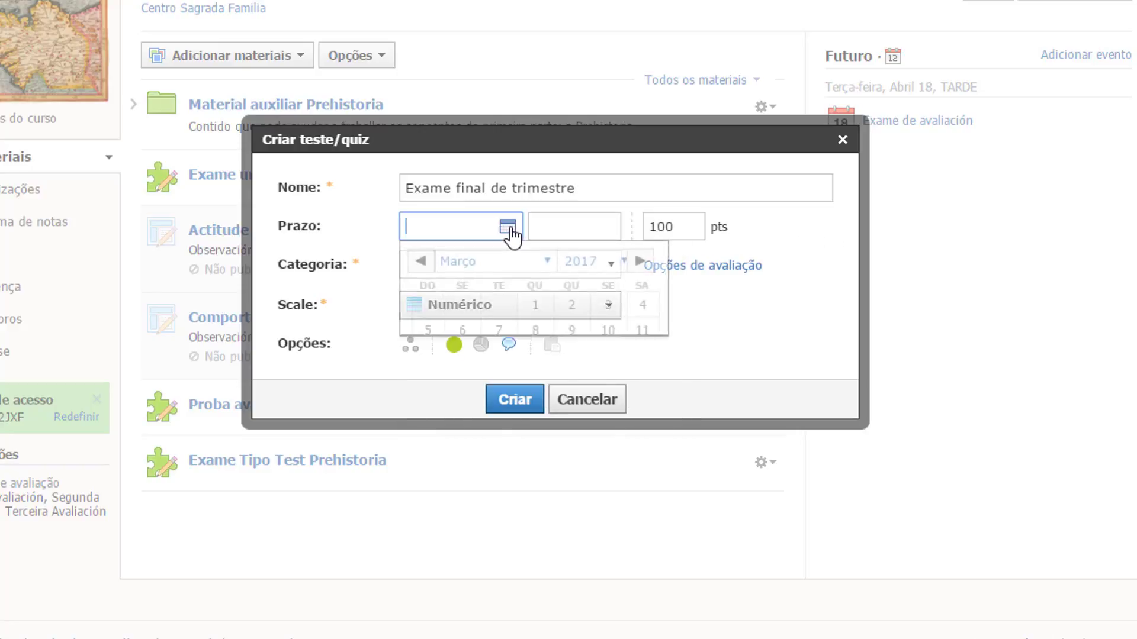
click(436, 364)
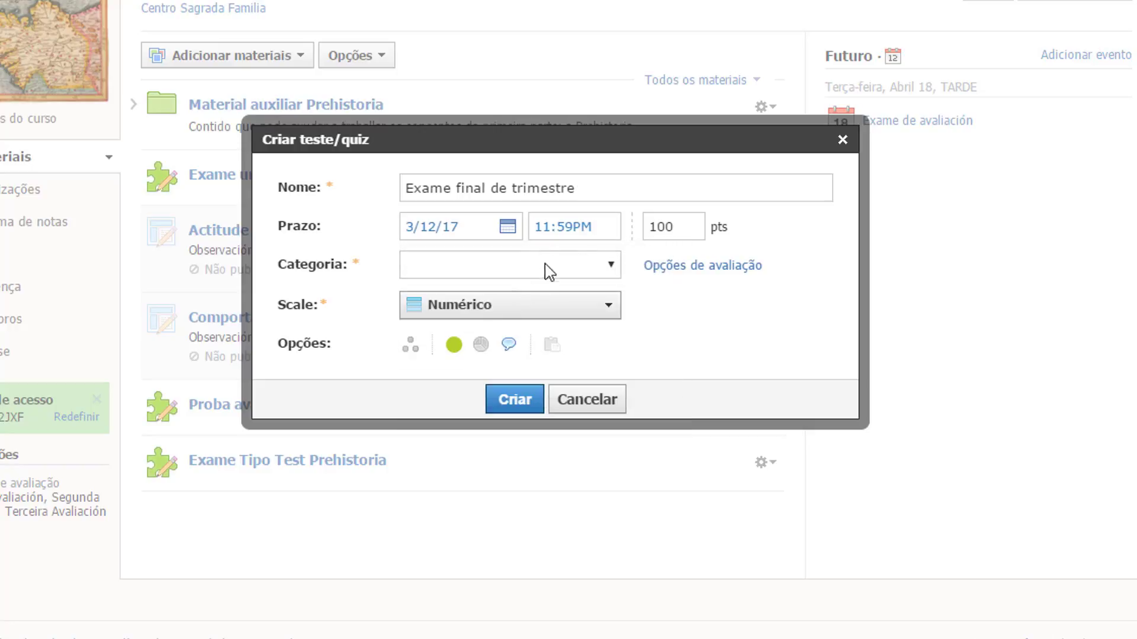
Step: Set the quiz to 10 points in the Exame category, enable its grade statistics and create it
click(681, 229)
key(BackSpace)
click(612, 265)
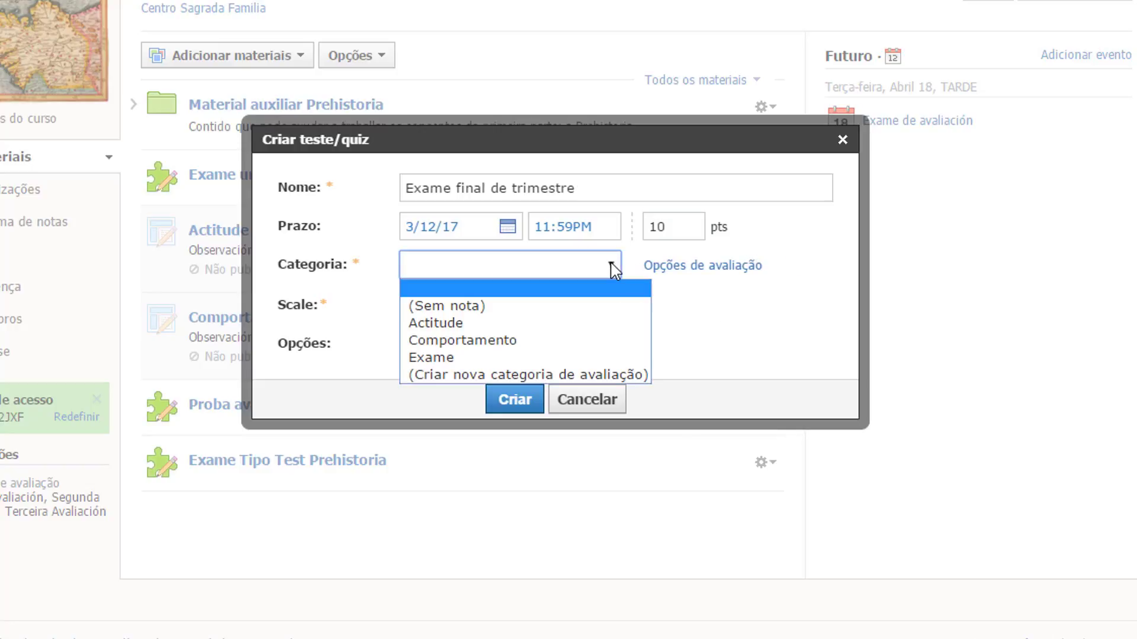
click(435, 359)
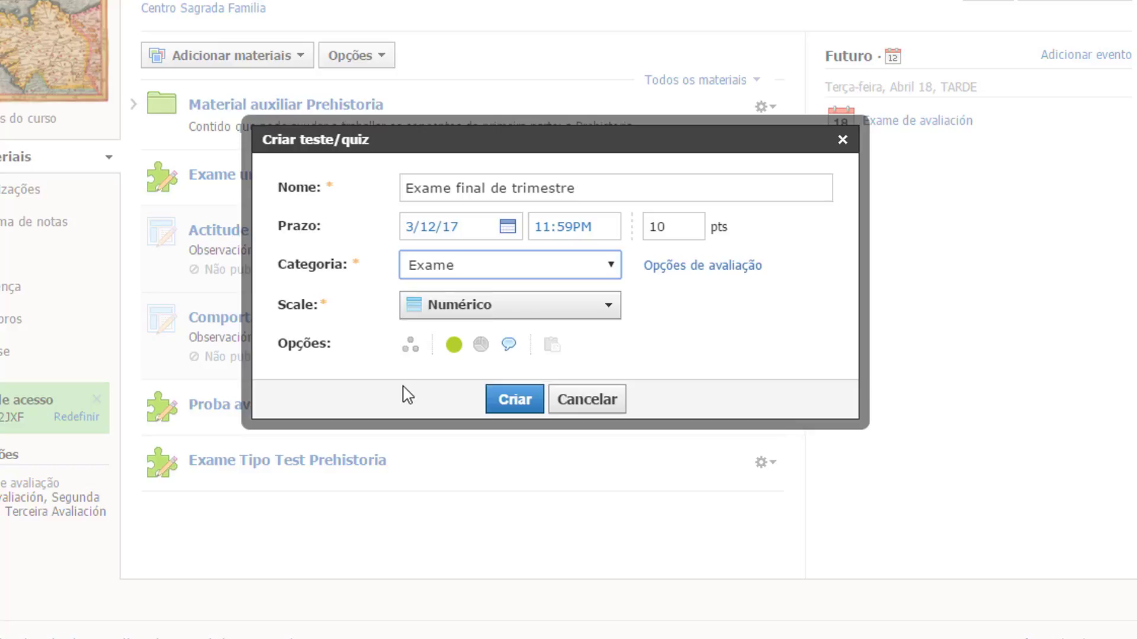
click(482, 346)
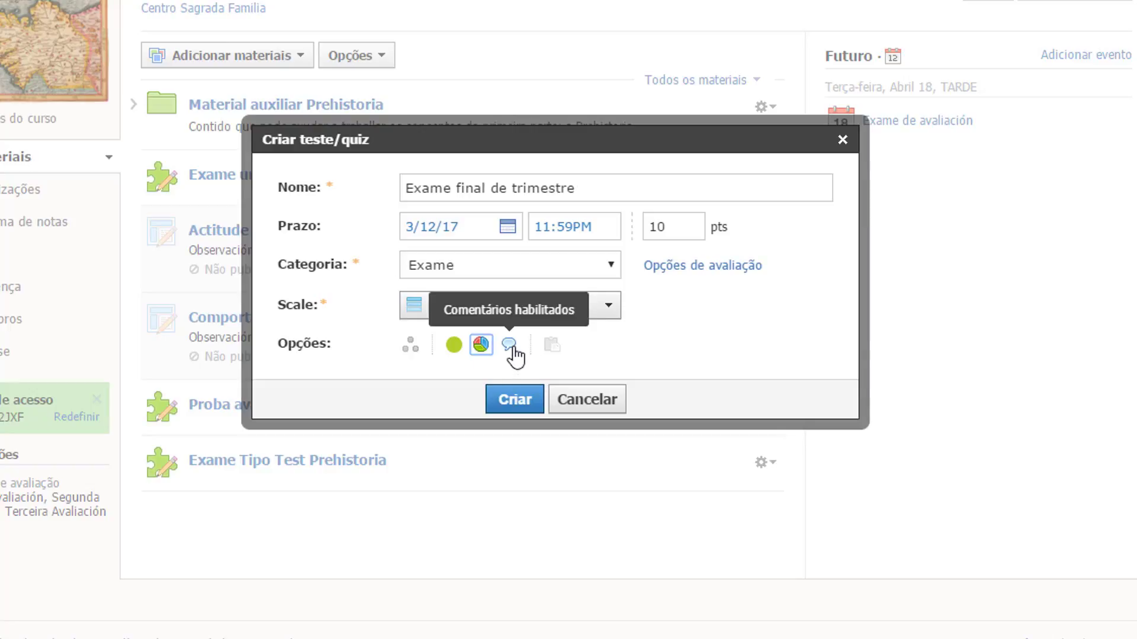
click(512, 400)
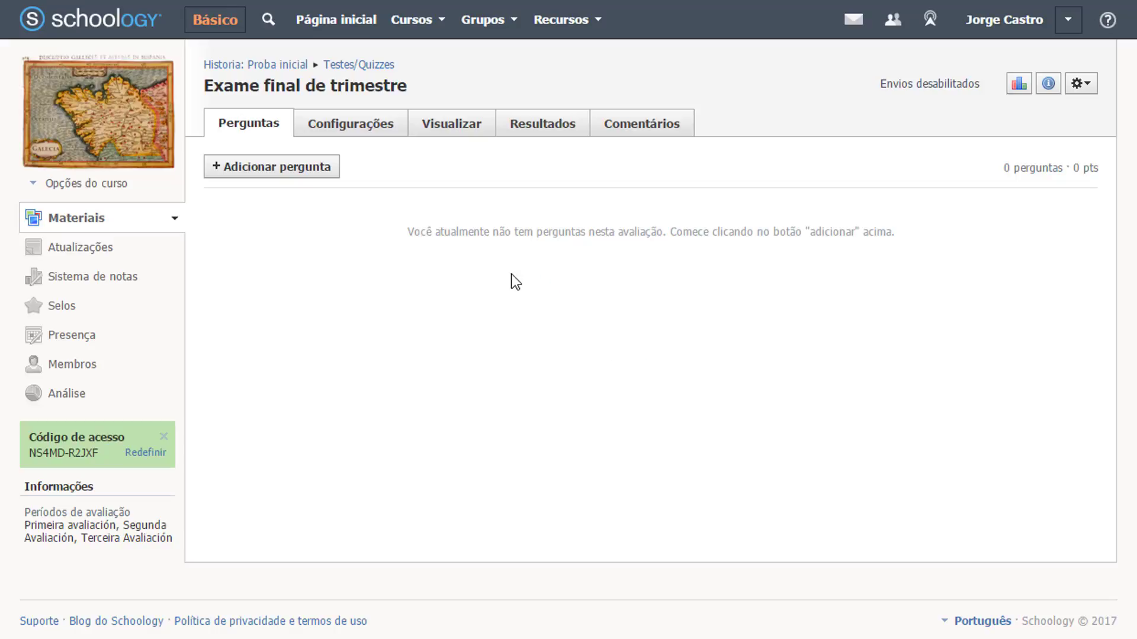
Step: Add a true/false question with the text "O Neolítico desenvólvese entre o 5000 e o 3000 a C (Verdadeiro-falso)"
click(275, 170)
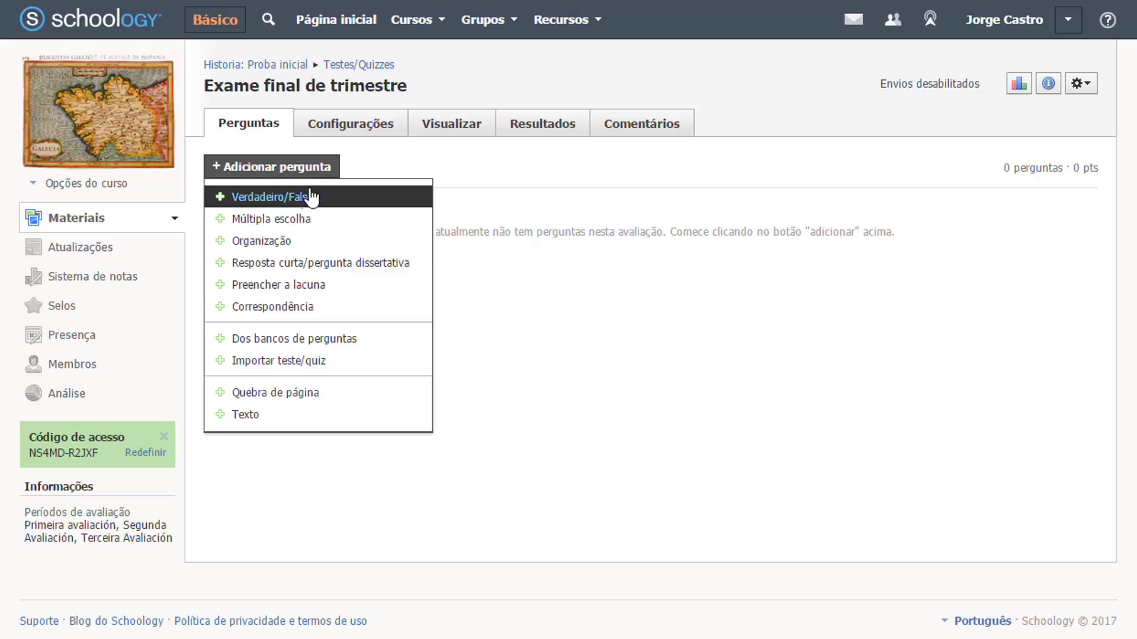
click(295, 198)
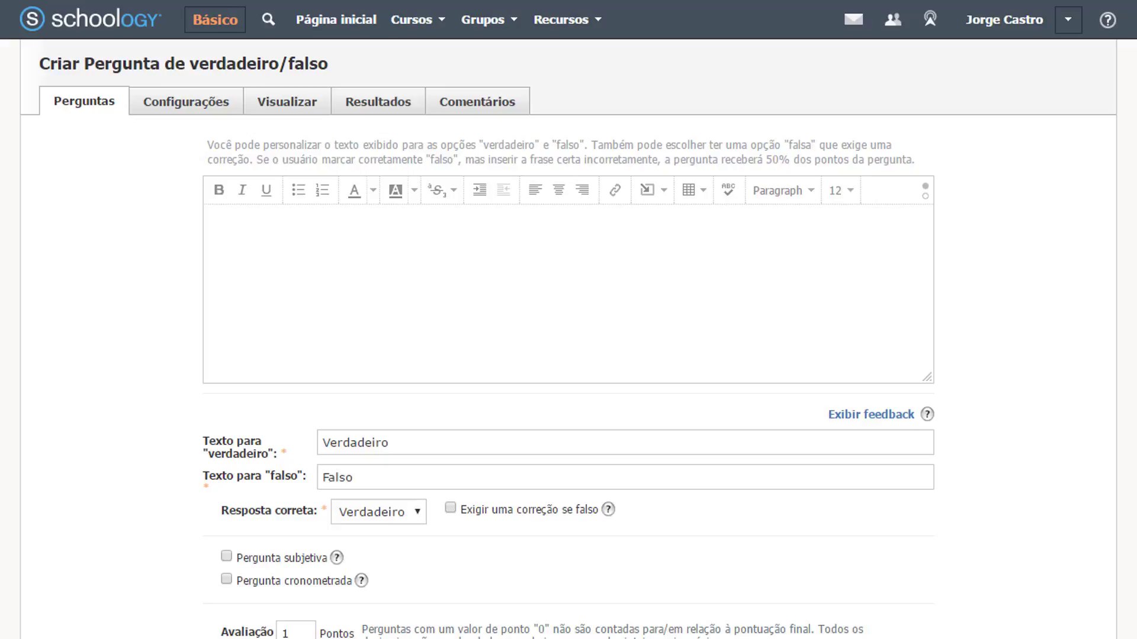
click(477, 259)
text(O Neolítico desenvólvese entre o 5000 e o 3000 a C (Verdadeiro-falso))
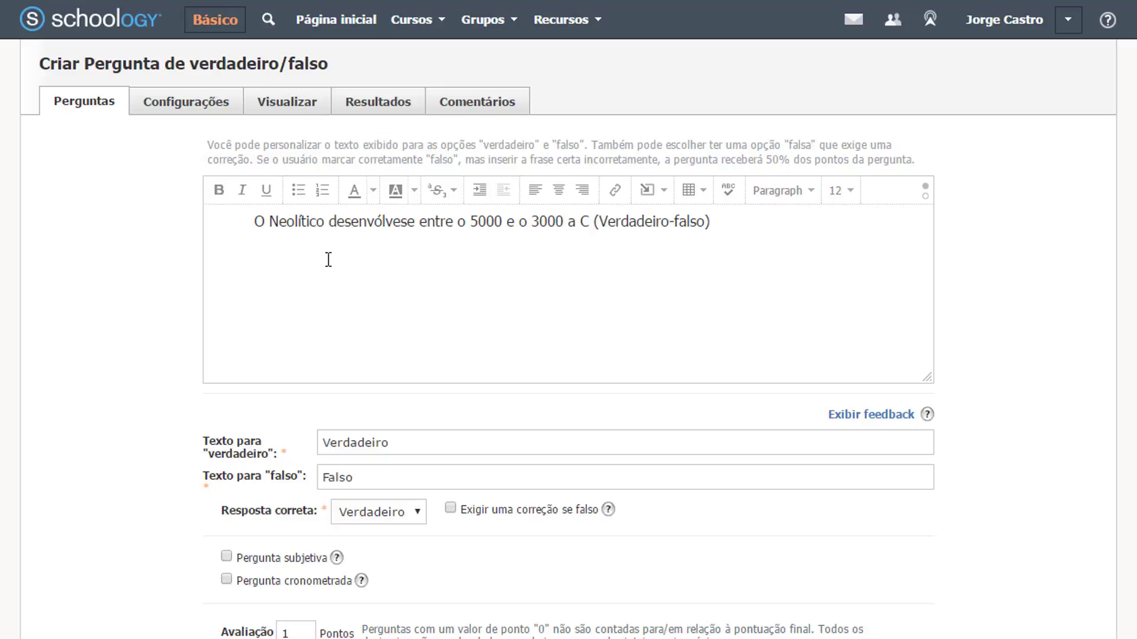
click(256, 221)
Step: Set the correct answer of the true/false question to Falso
click(414, 444)
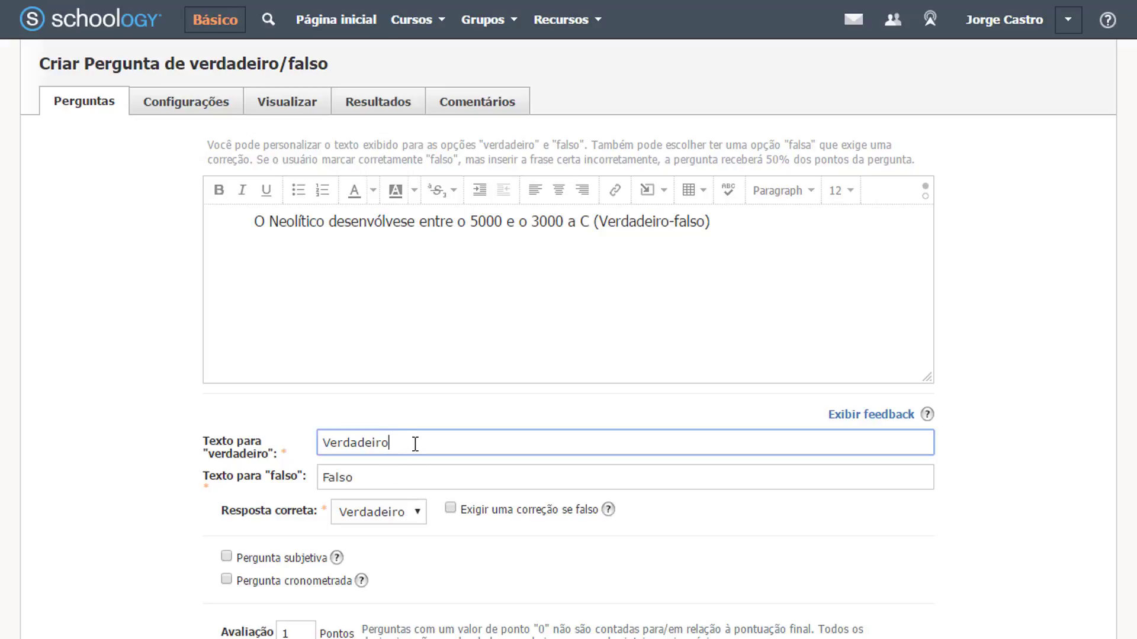
click(407, 409)
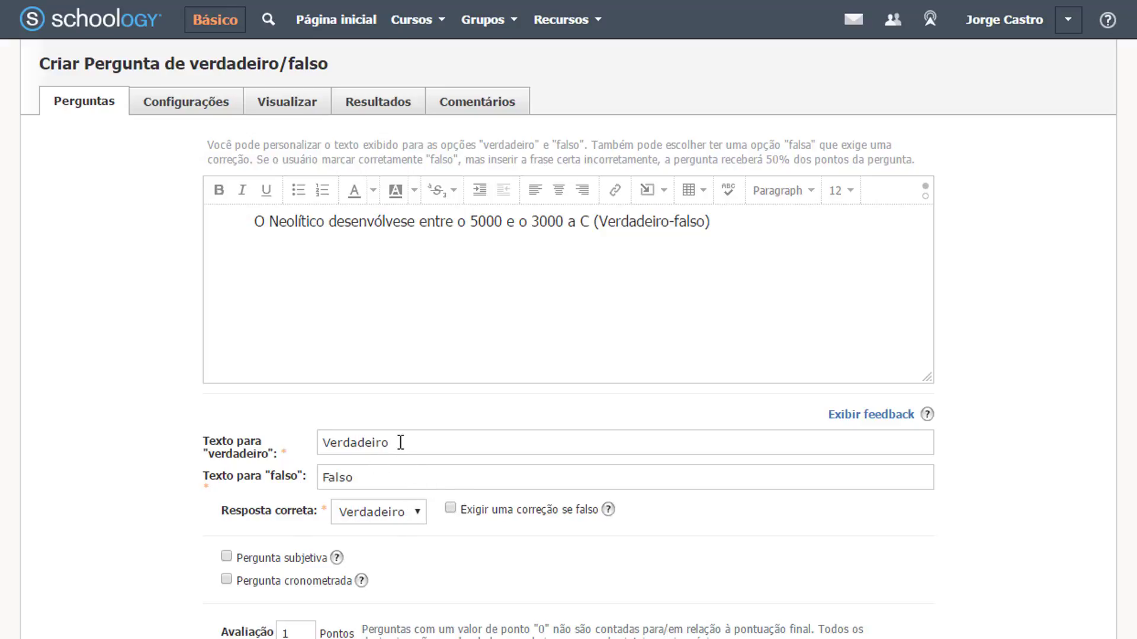
click(422, 513)
click(414, 540)
scroll(415, 450, down, 3)
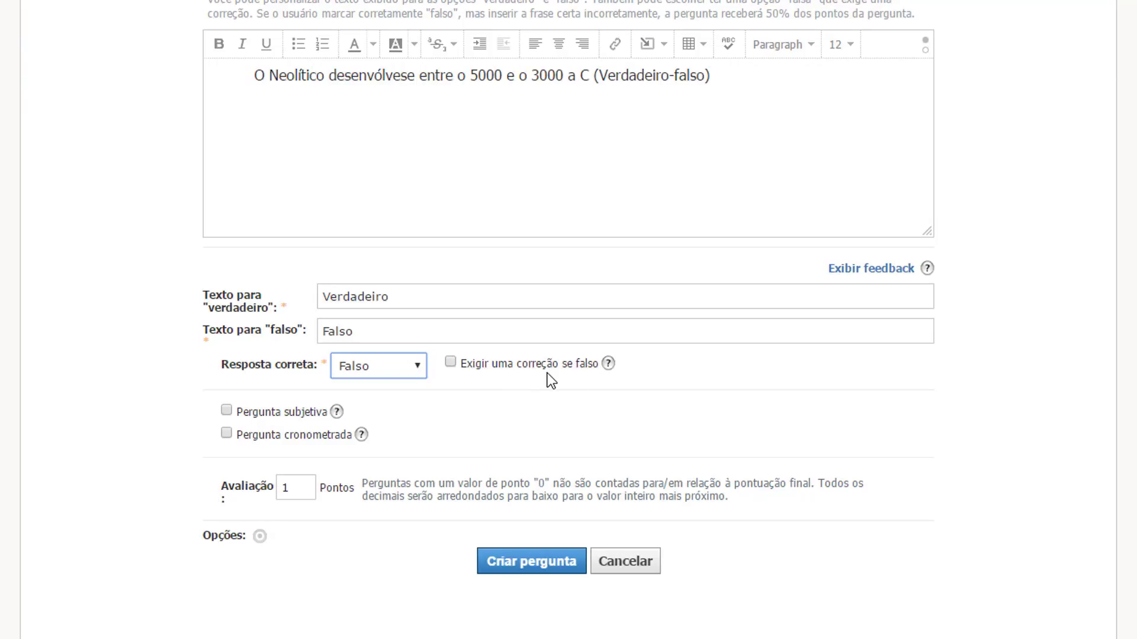
Step: Try the options for requiring a correction if false and for a timed question, switching each off again
click(454, 362)
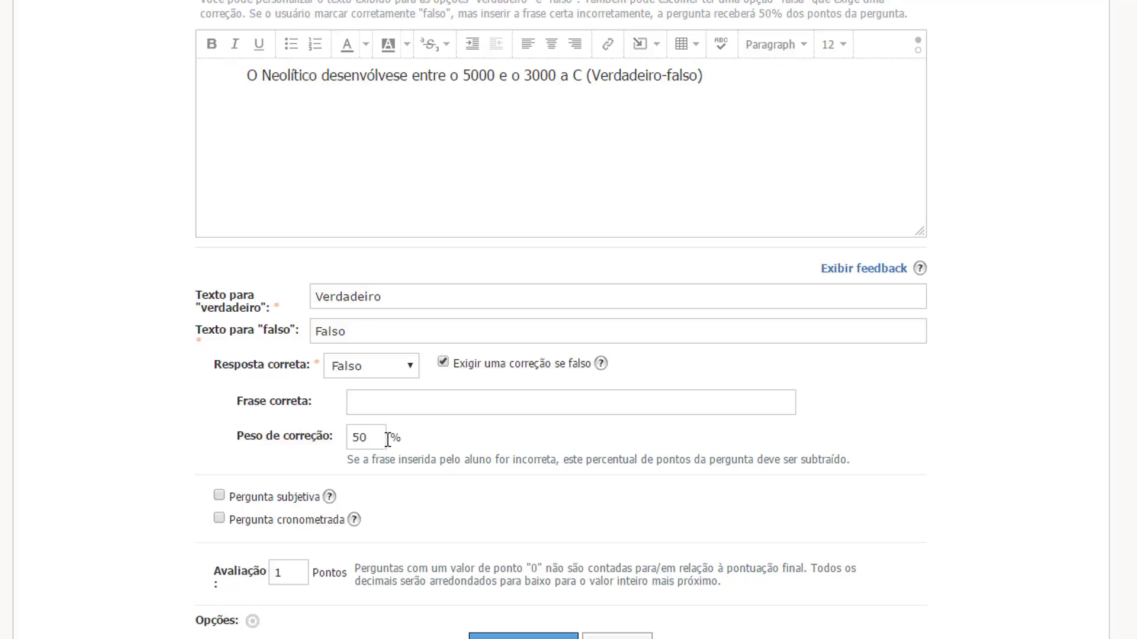
click(449, 364)
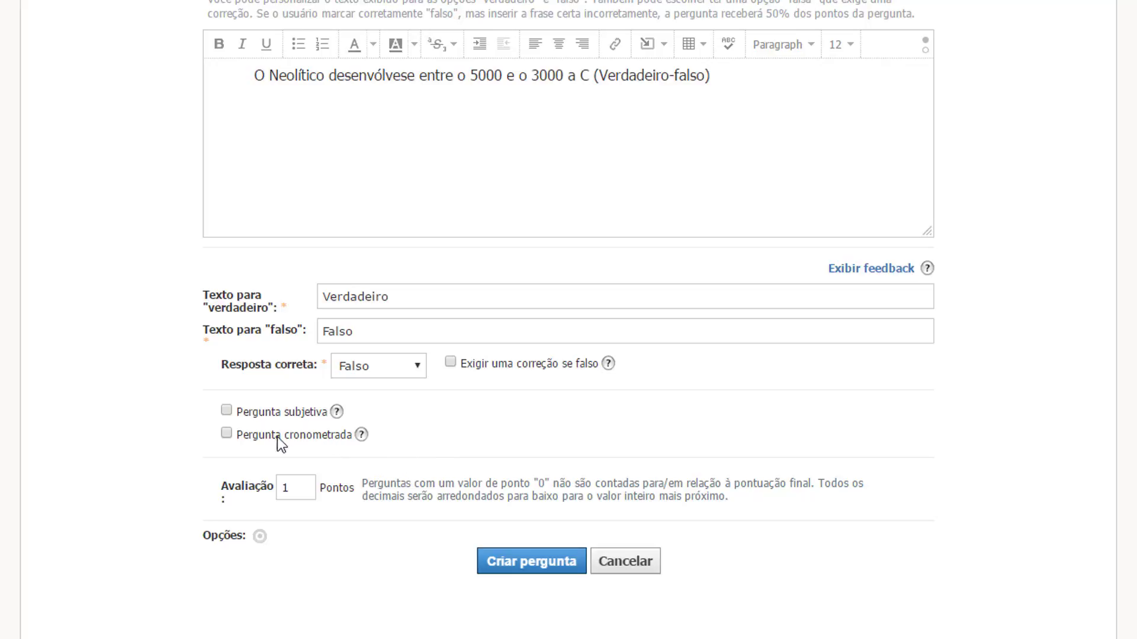
click(226, 434)
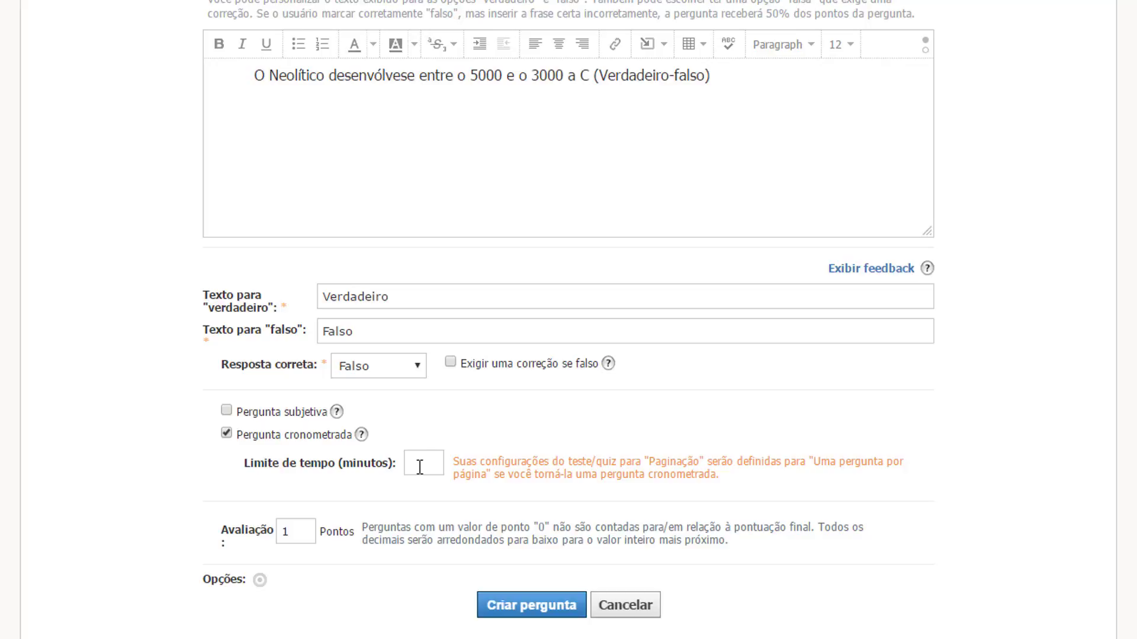
click(226, 434)
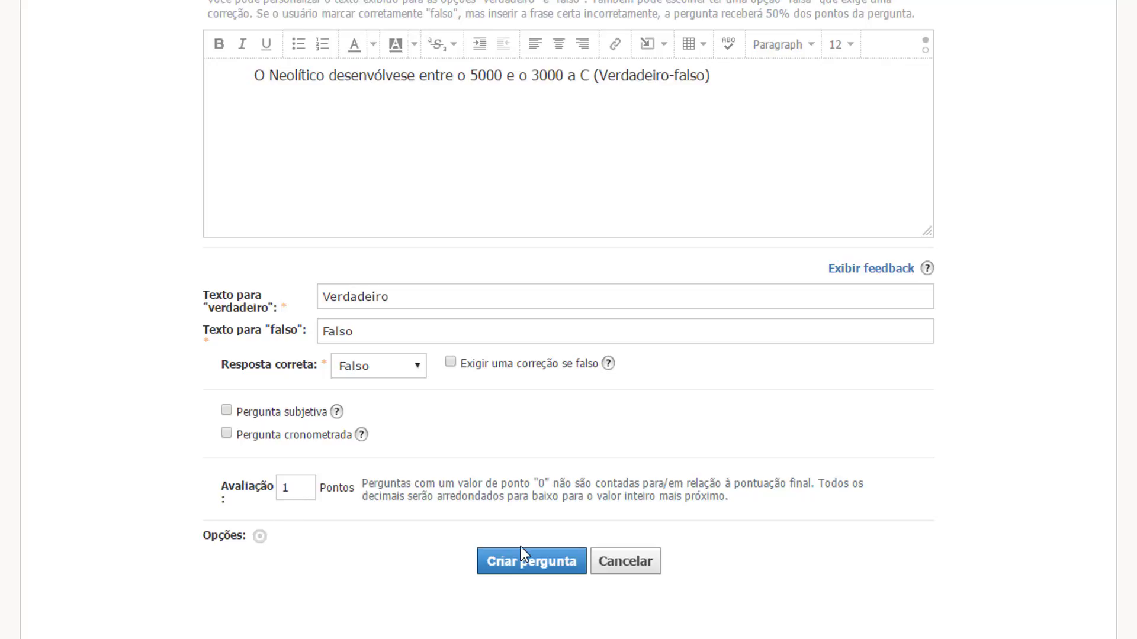
Step: Create the true/false question in the quiz
click(523, 562)
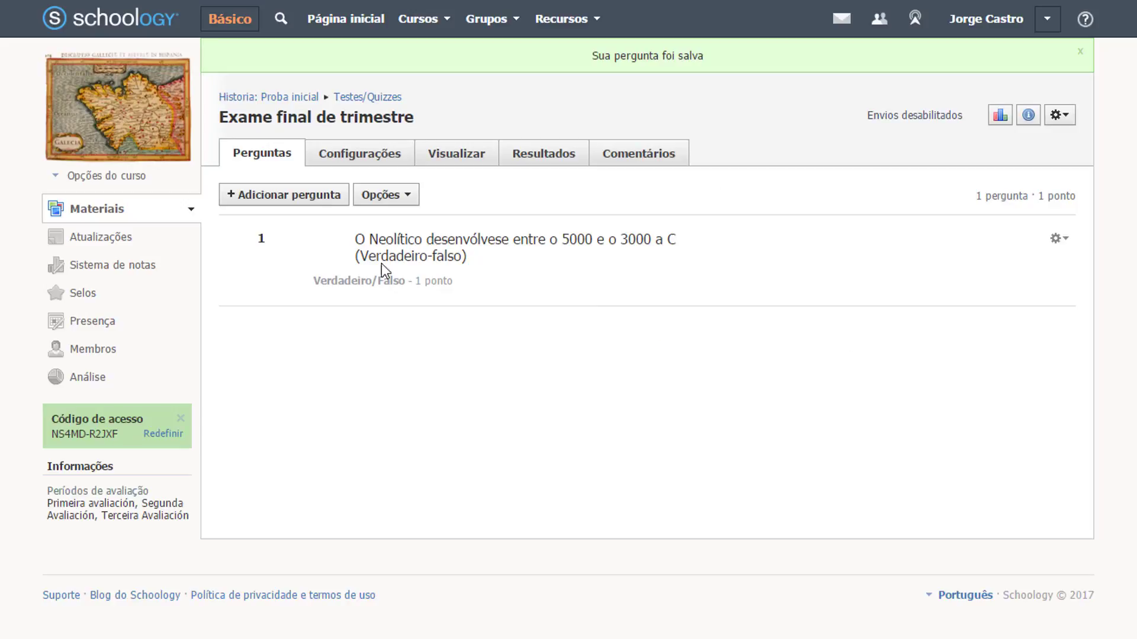
Step: Add a multiple-choice question and paste the text "No Paleolítico Medio a industria característica en Galicia é:"
click(250, 200)
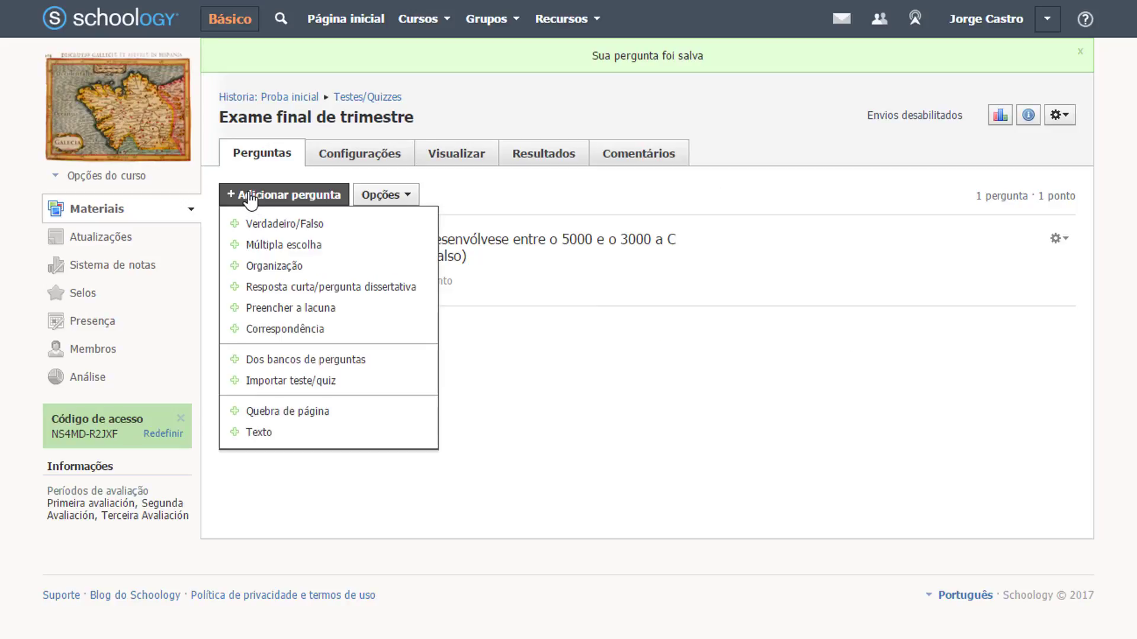
click(275, 248)
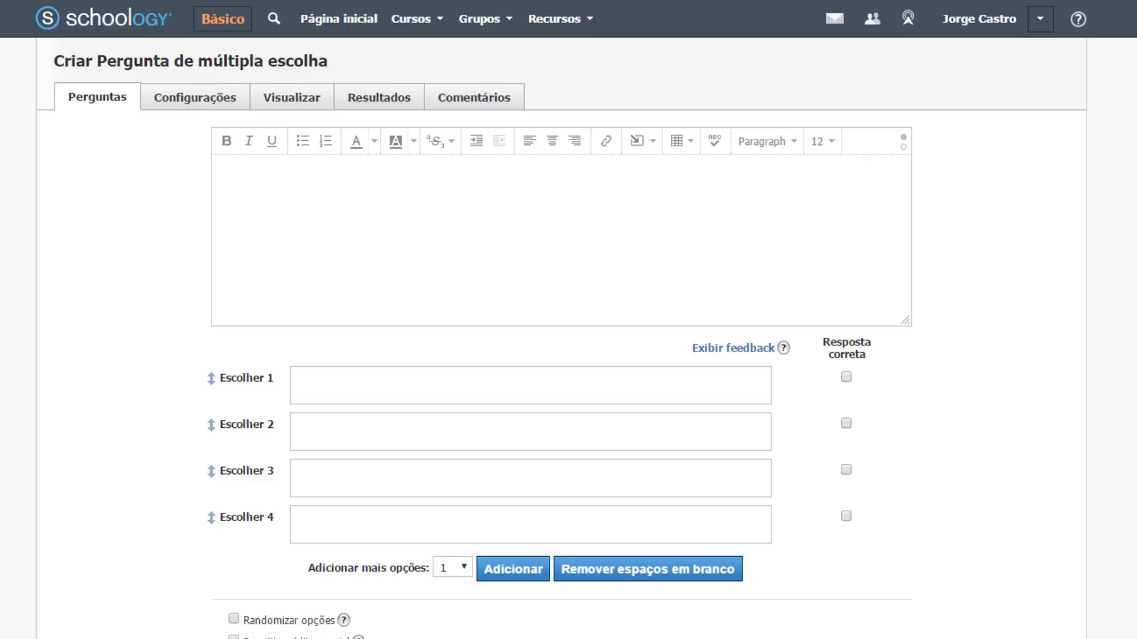
right_click(380, 197)
click(436, 302)
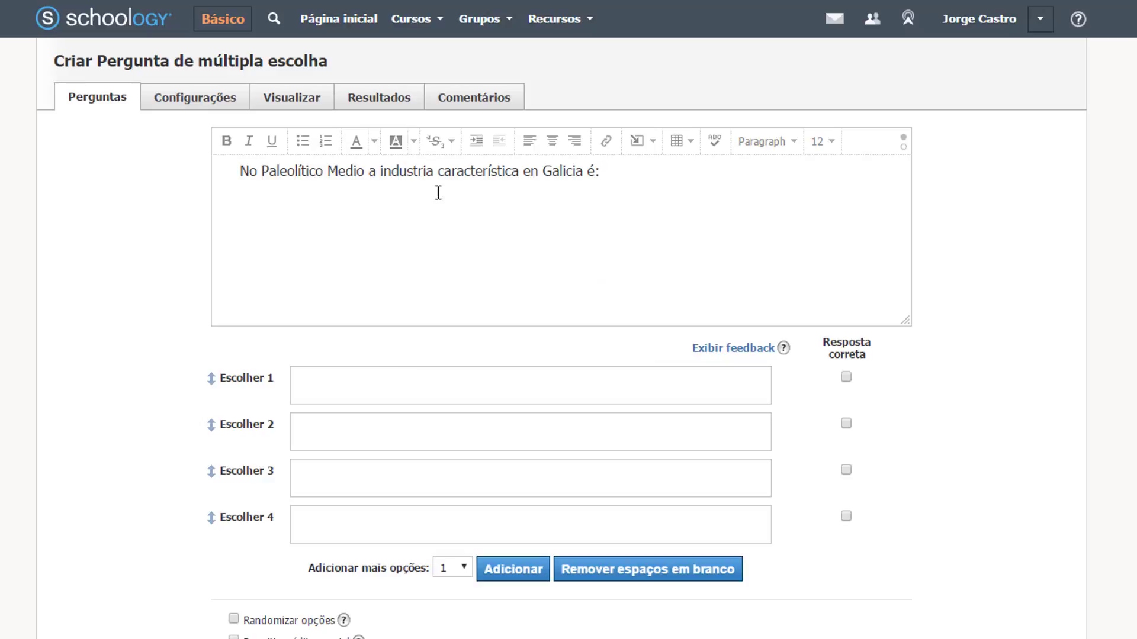
Step: Fill in the choices Acheuliana, Musteriense (marked correct) and Prehistórica, and remove the blank fourth choice
click(382, 385)
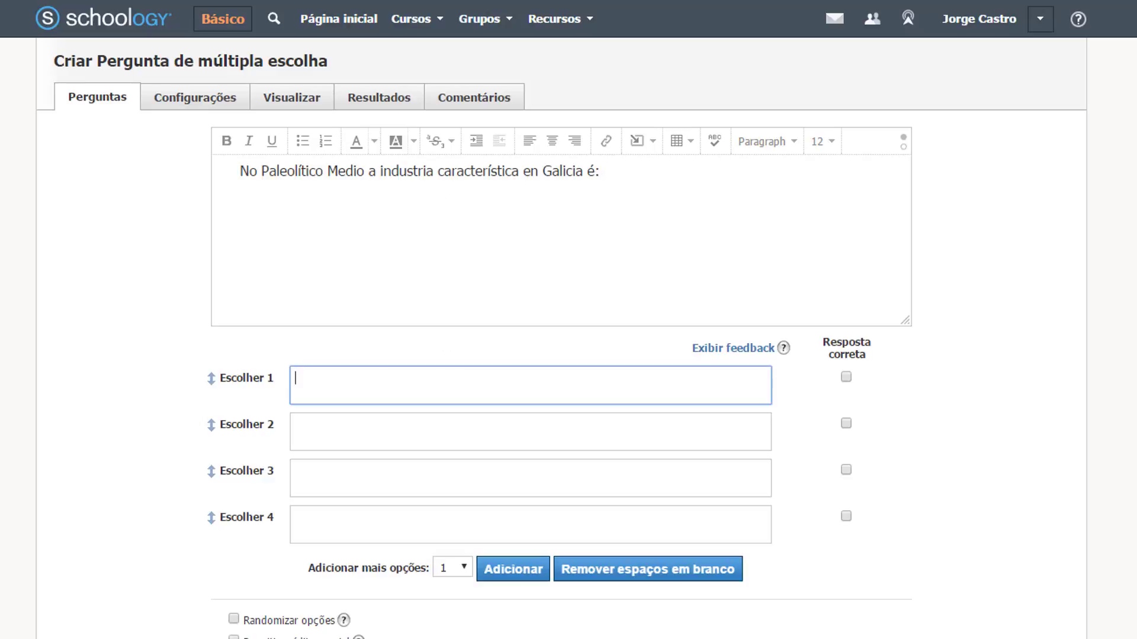
text(Acheuliana)
key(Tab)
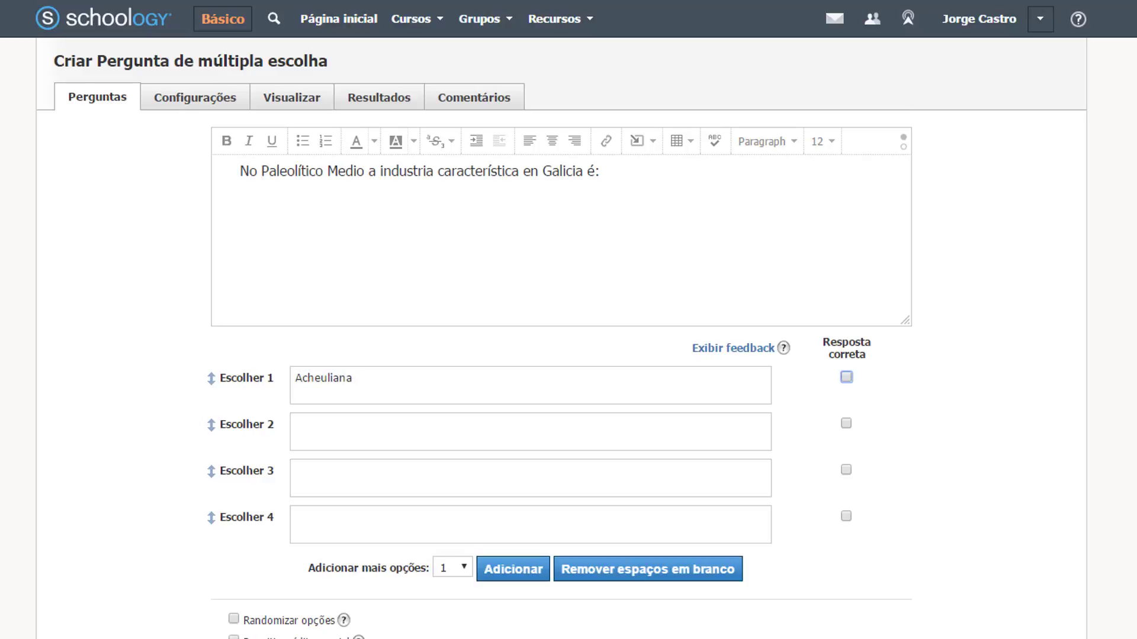
click(585, 443)
text(Muster)
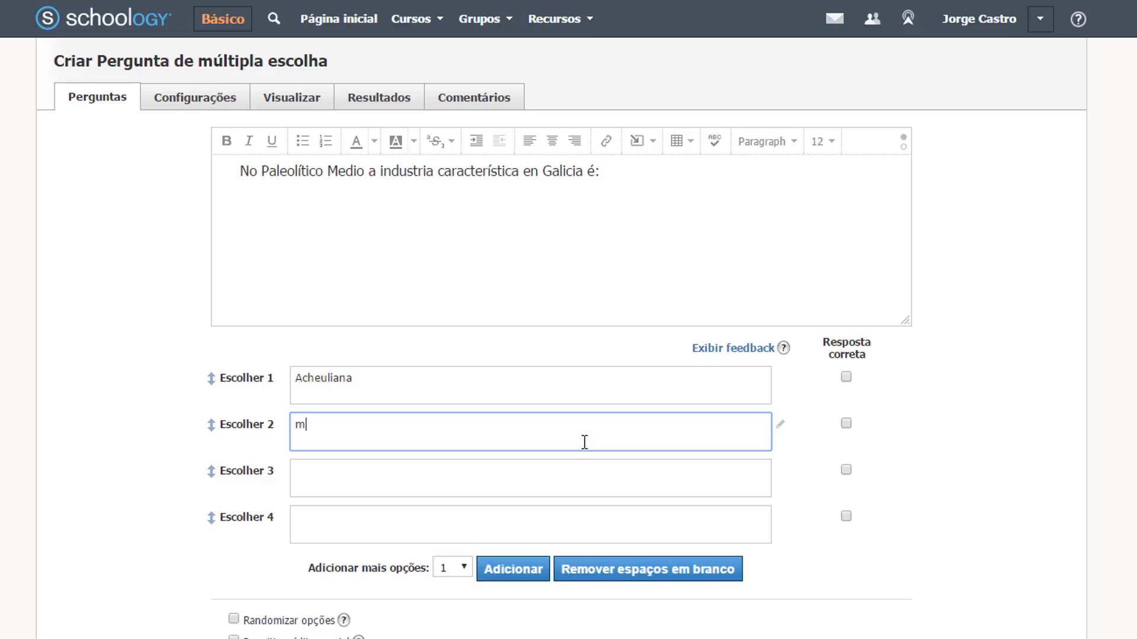
text(iense)
click(471, 475)
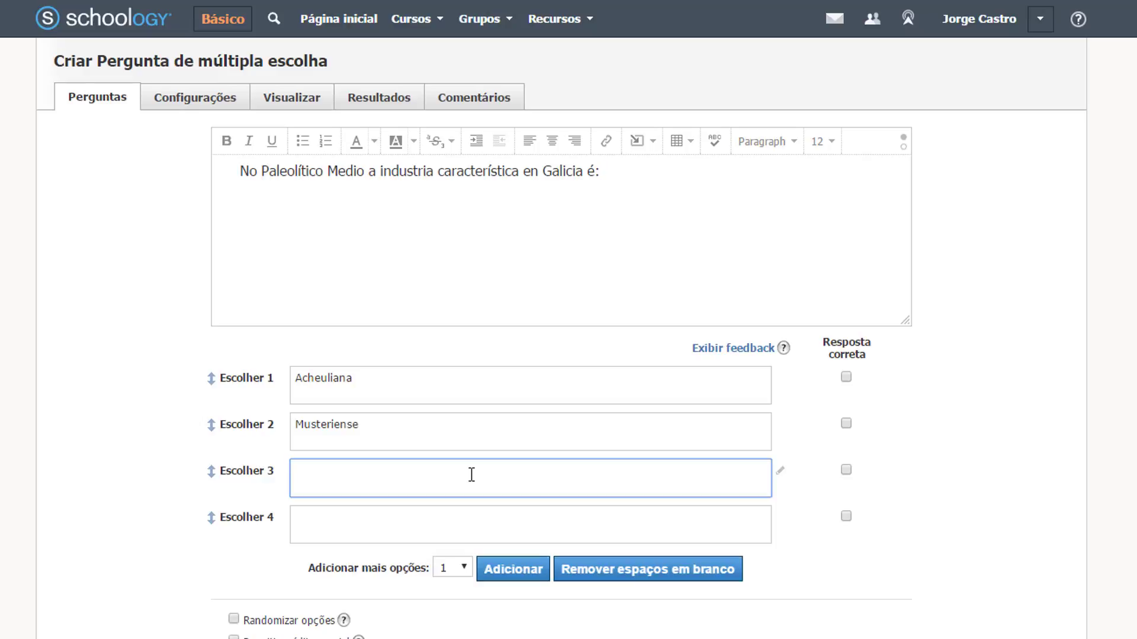
text(Prehistórica)
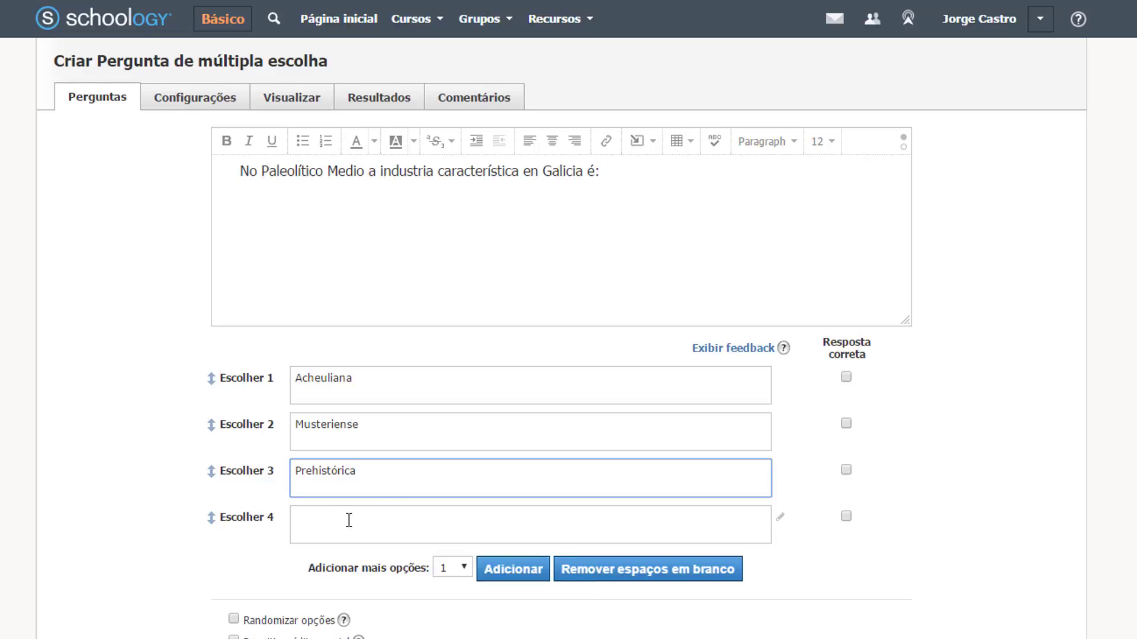
click(623, 579)
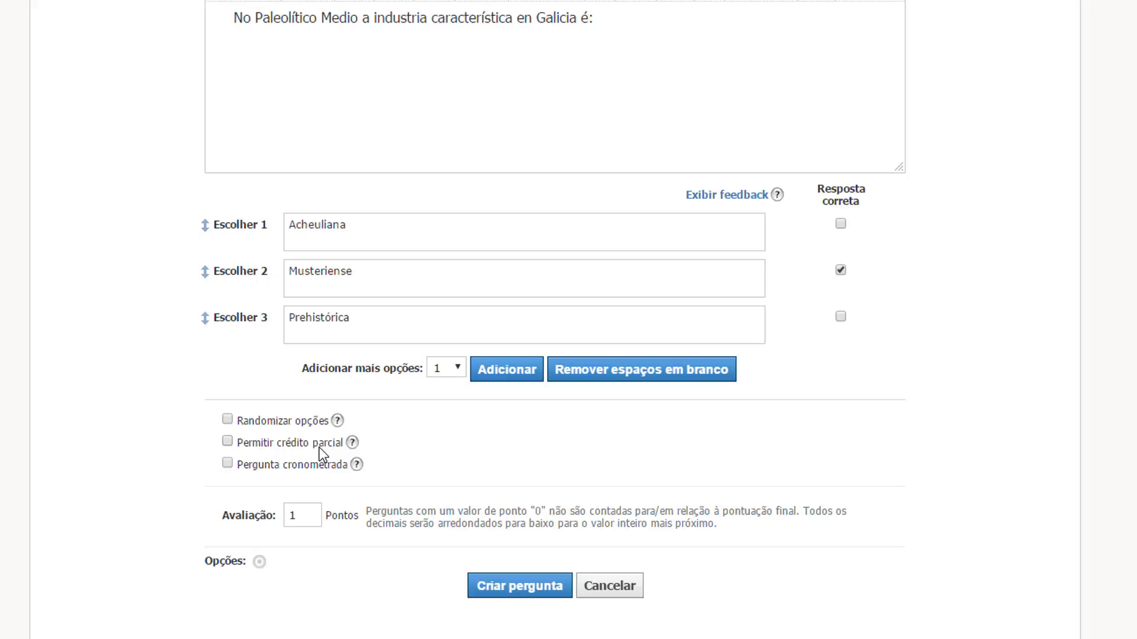
Step: Allow partial credit for the multiple-choice question and create it
click(354, 444)
mouse_move(355, 442)
click(228, 443)
click(508, 592)
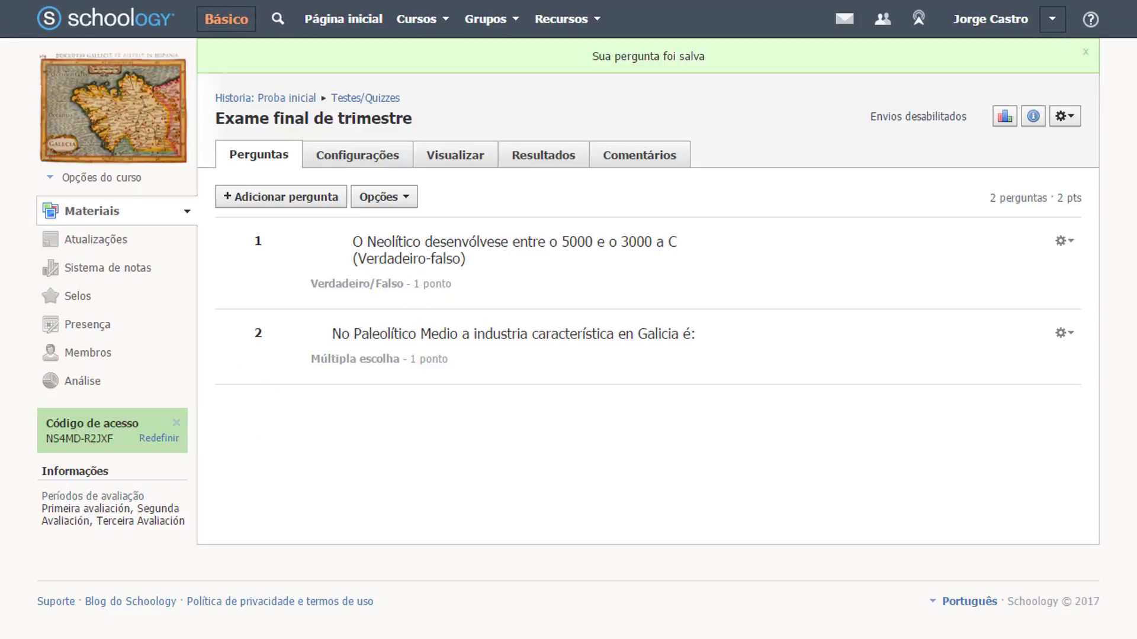
Step: Add an ordering question to the quiz and paste the text "Ordena cronoloxicamente estas etapas"
click(269, 201)
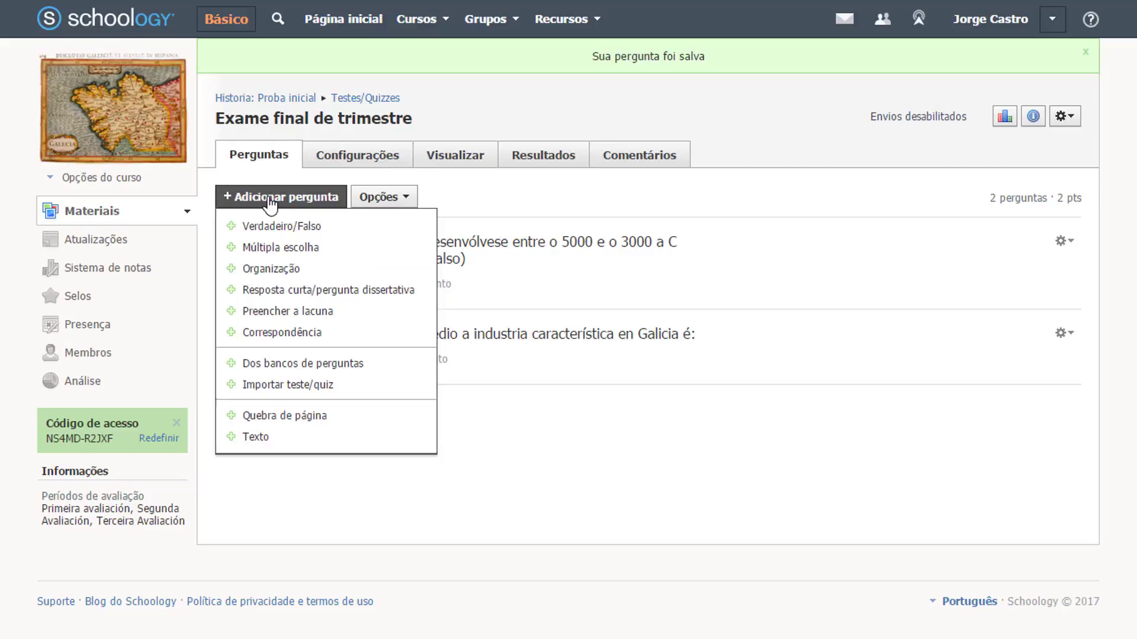
click(310, 268)
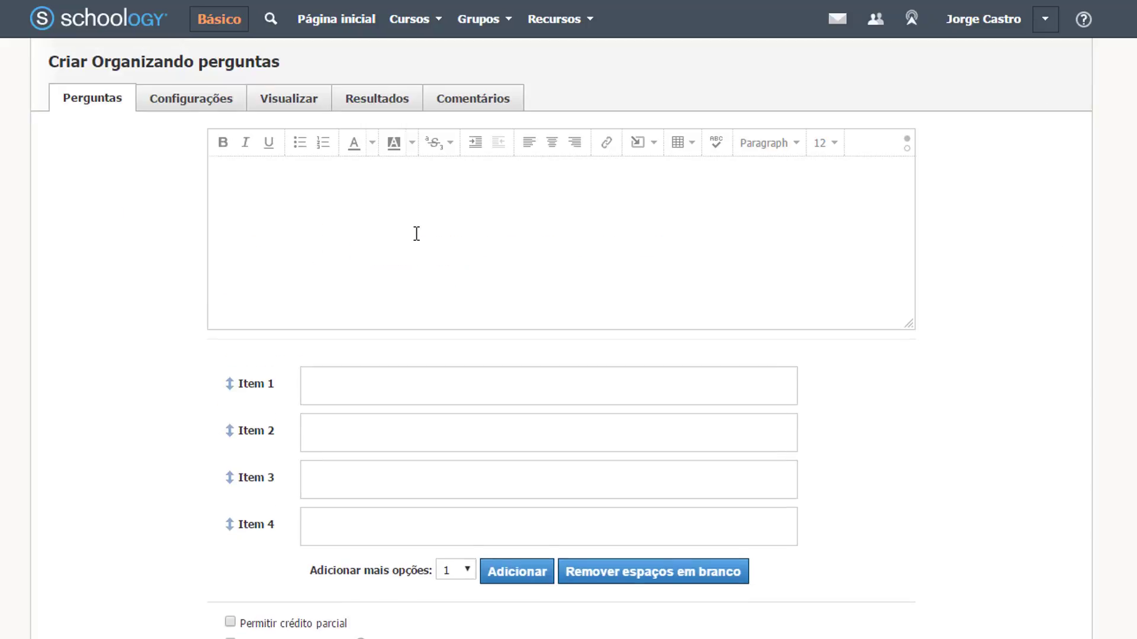
right_click(384, 202)
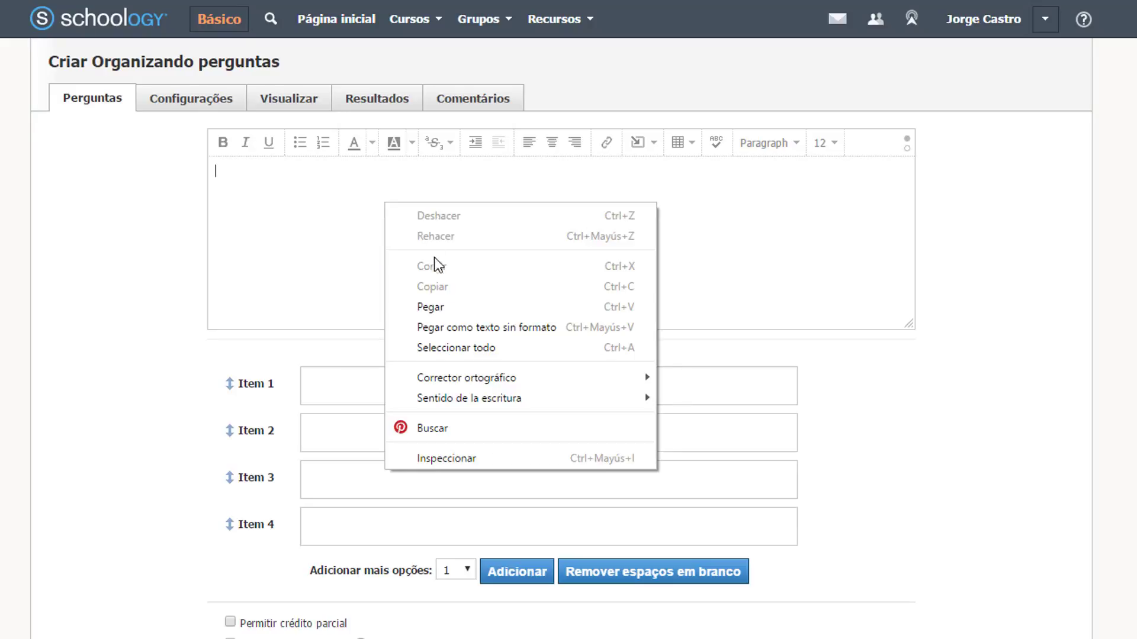
click(442, 314)
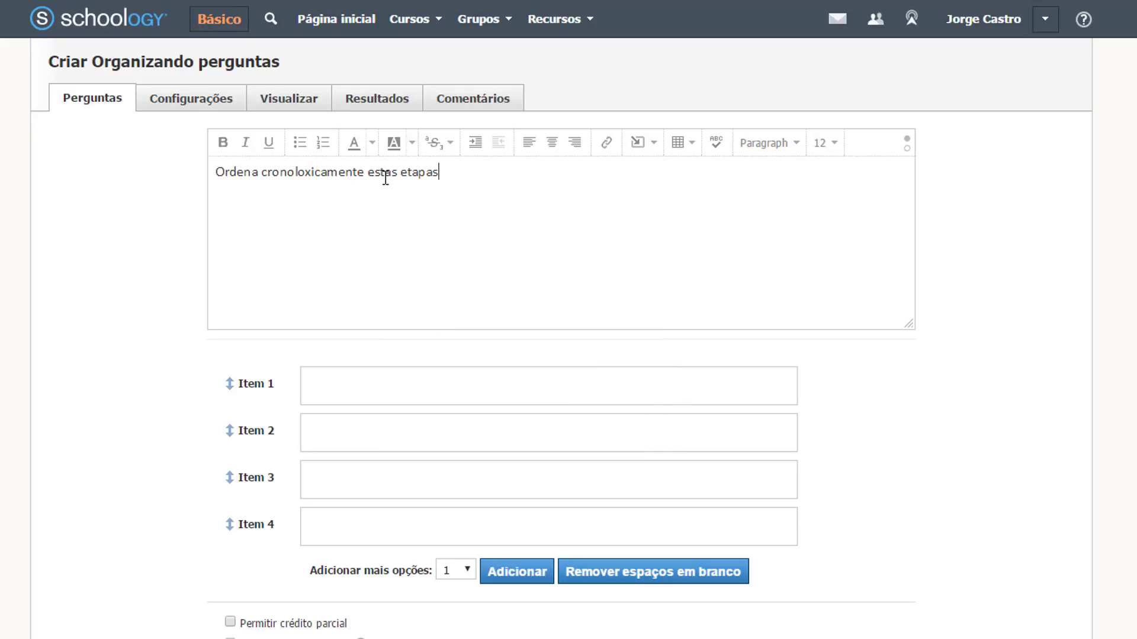
Step: Fill in the items Paleolítico, Mesolítico and Neolítico in that order, and remove the blank fourth item
click(408, 376)
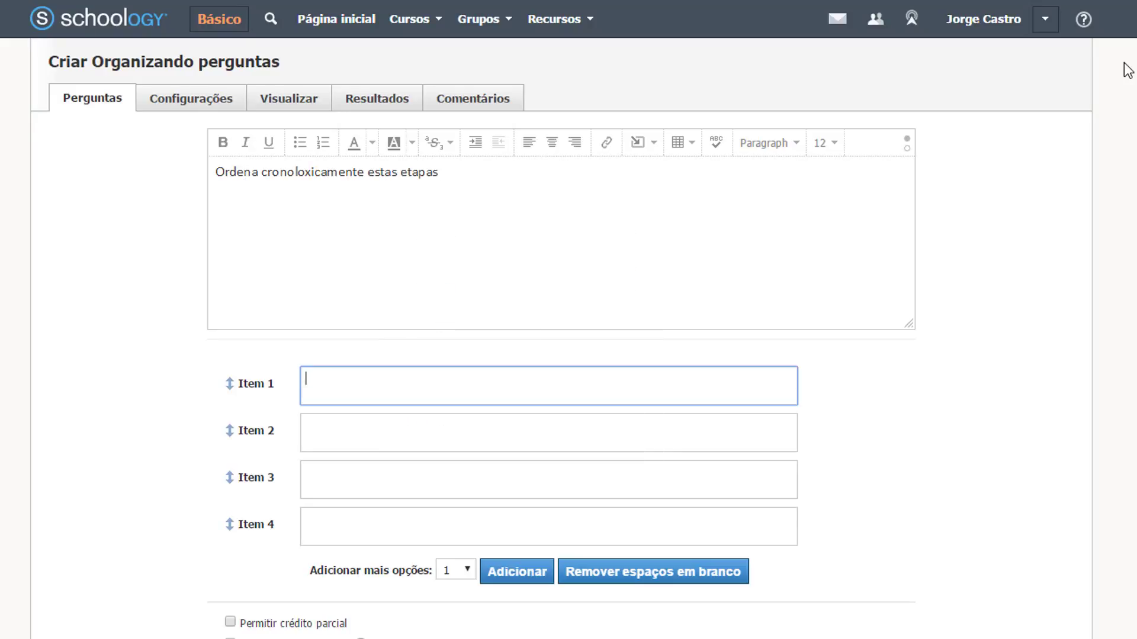
text(Paleolítico)
key(Tab)
key(Tab)
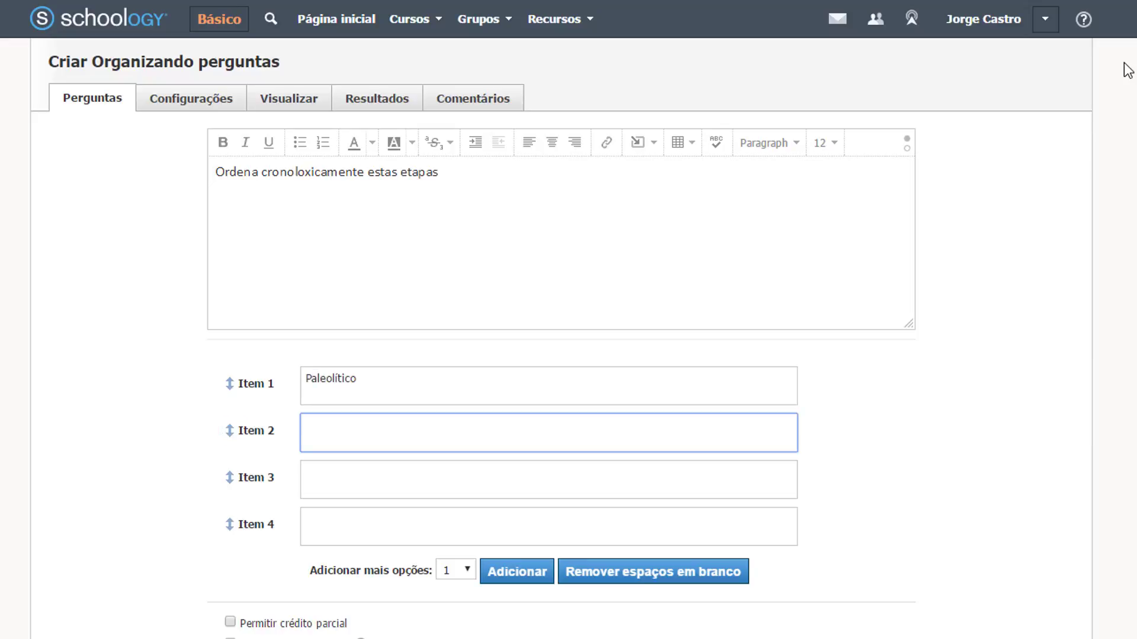
text(Mesolítico)
key(Tab)
key(Tab)
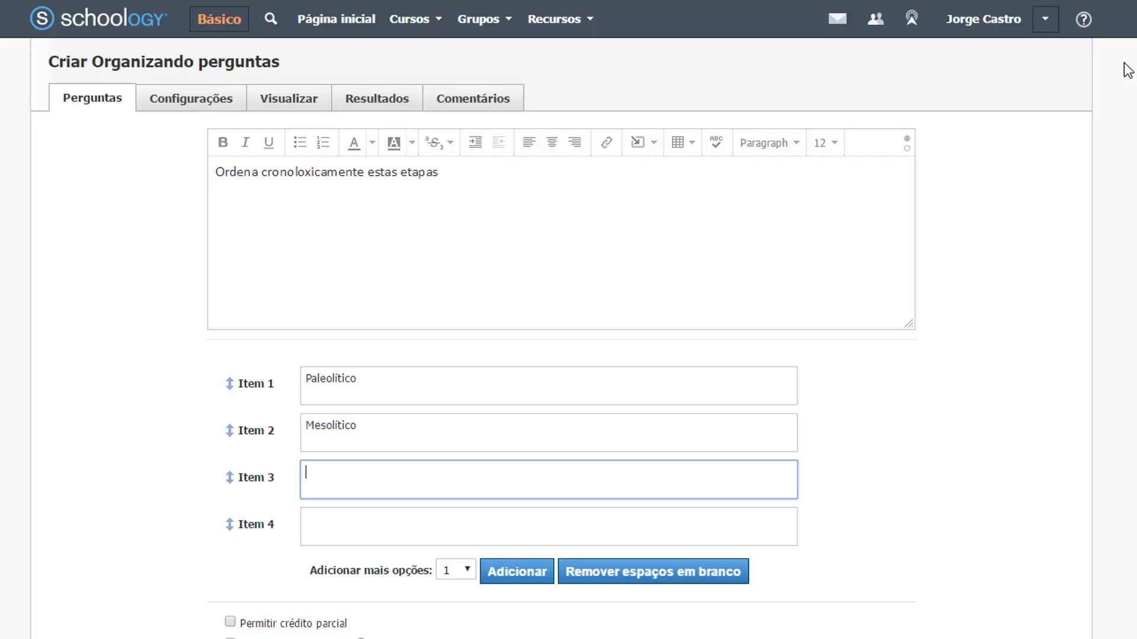
text(Neolítico)
click(591, 572)
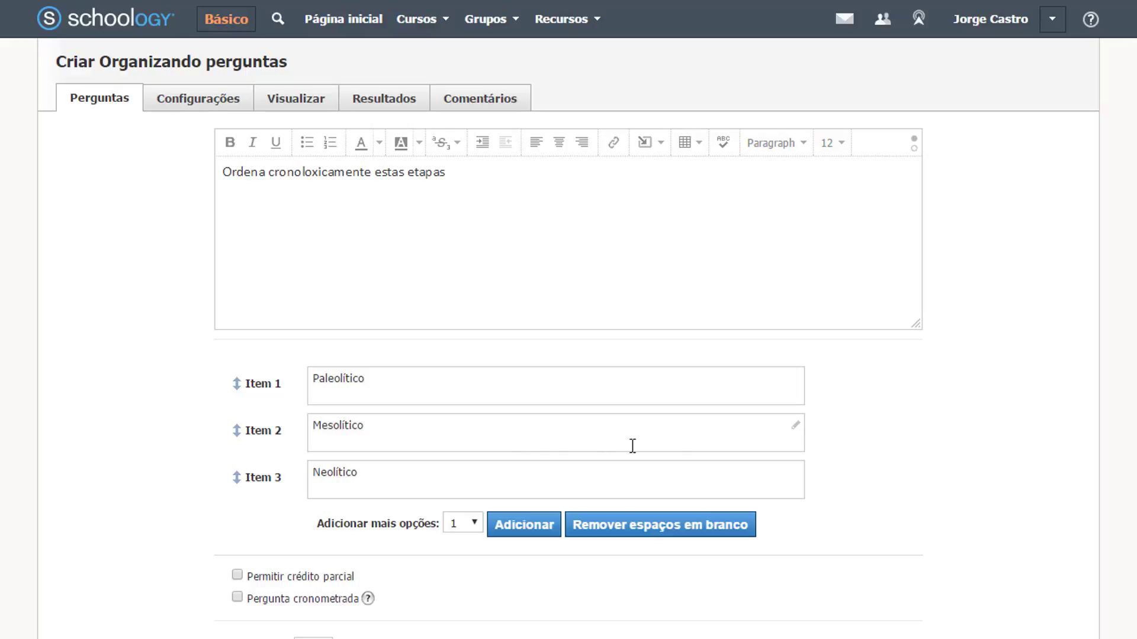
Step: Create the ordering question in the quiz
click(795, 427)
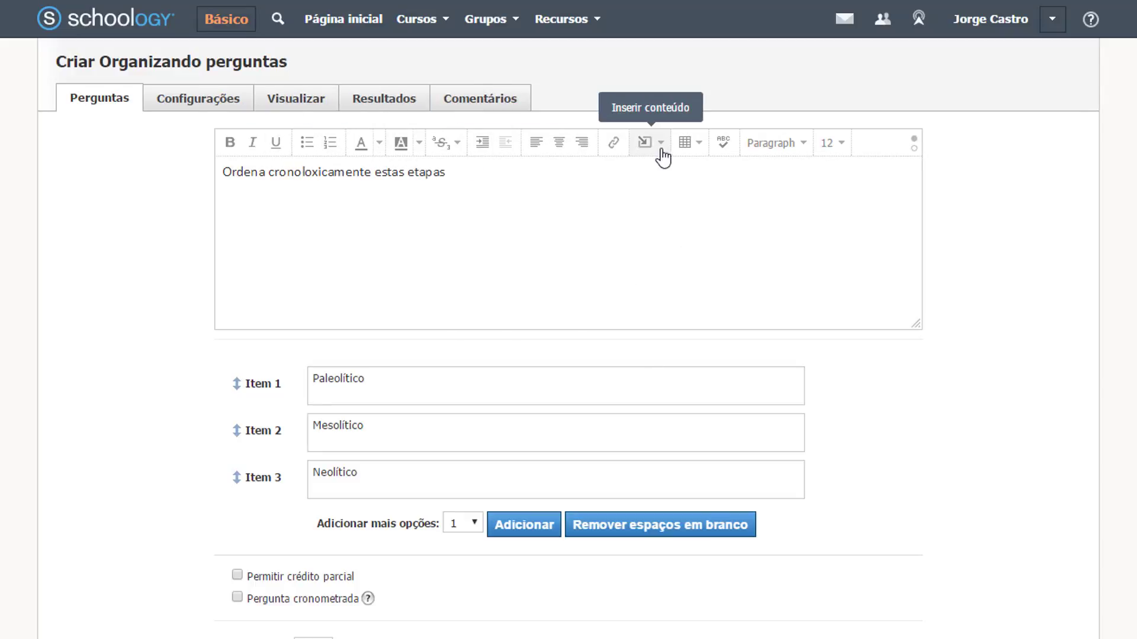
scroll(853, 533, down, 2)
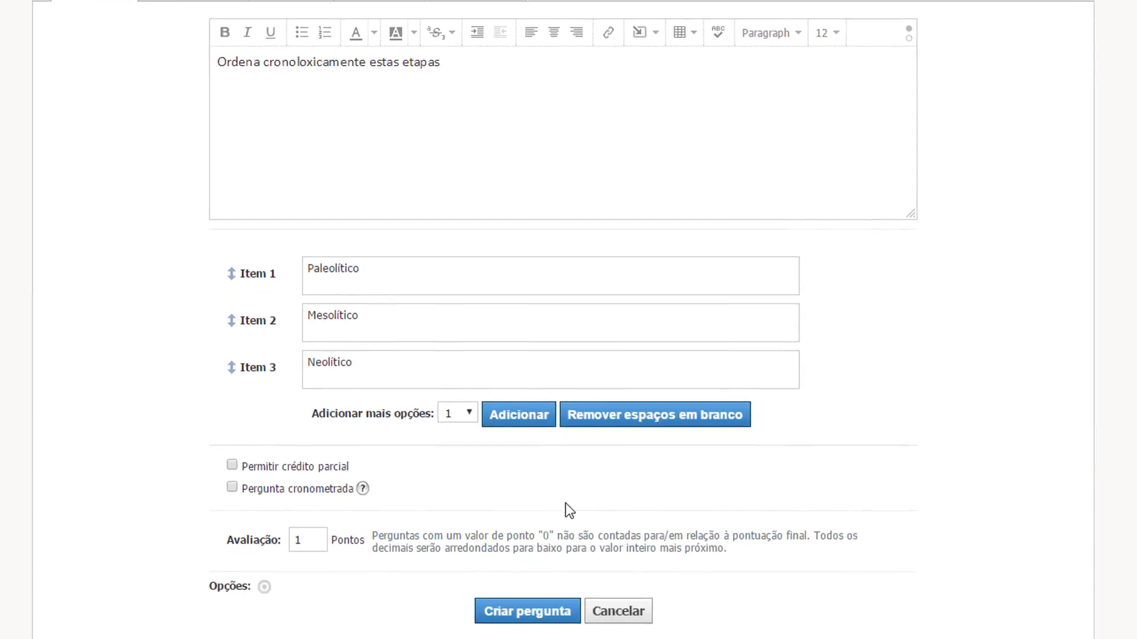
scroll(566, 503, down, 1)
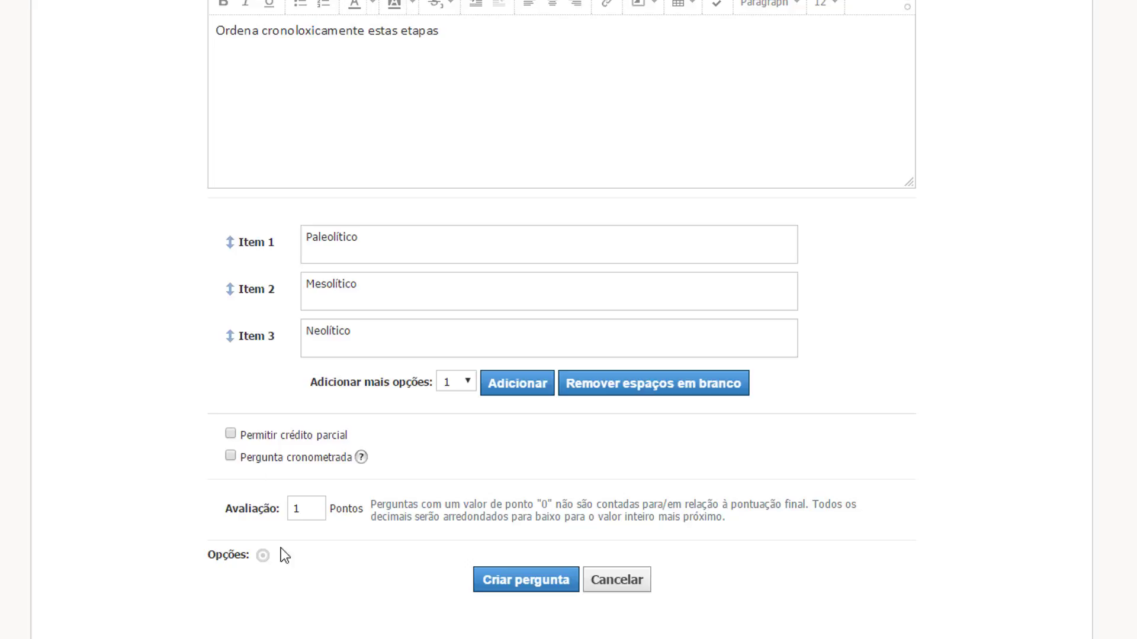
click(527, 581)
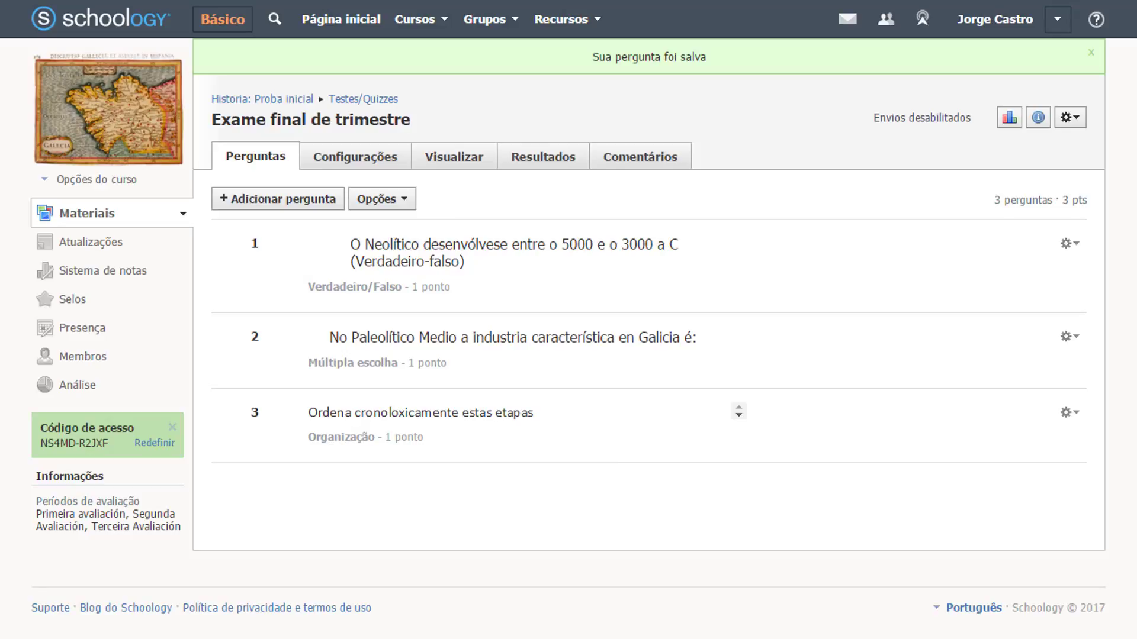
Step: Add a short-answer/essay question with the text "Explica brevemente as características do Neolítico en Galicia" and a limit of 400 characters
click(299, 199)
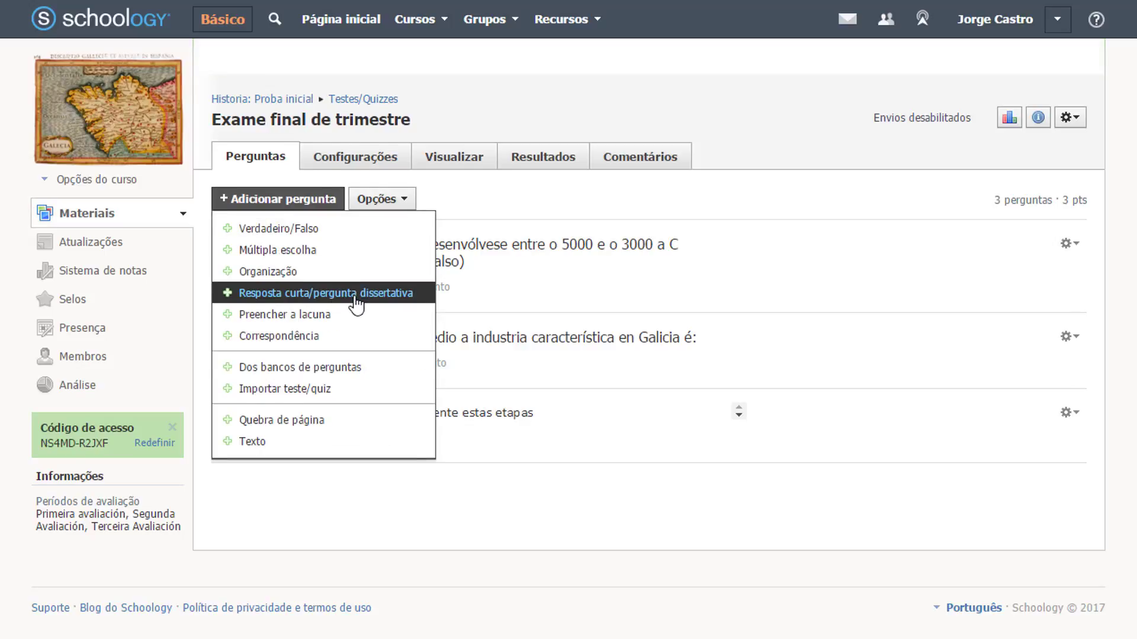
click(354, 258)
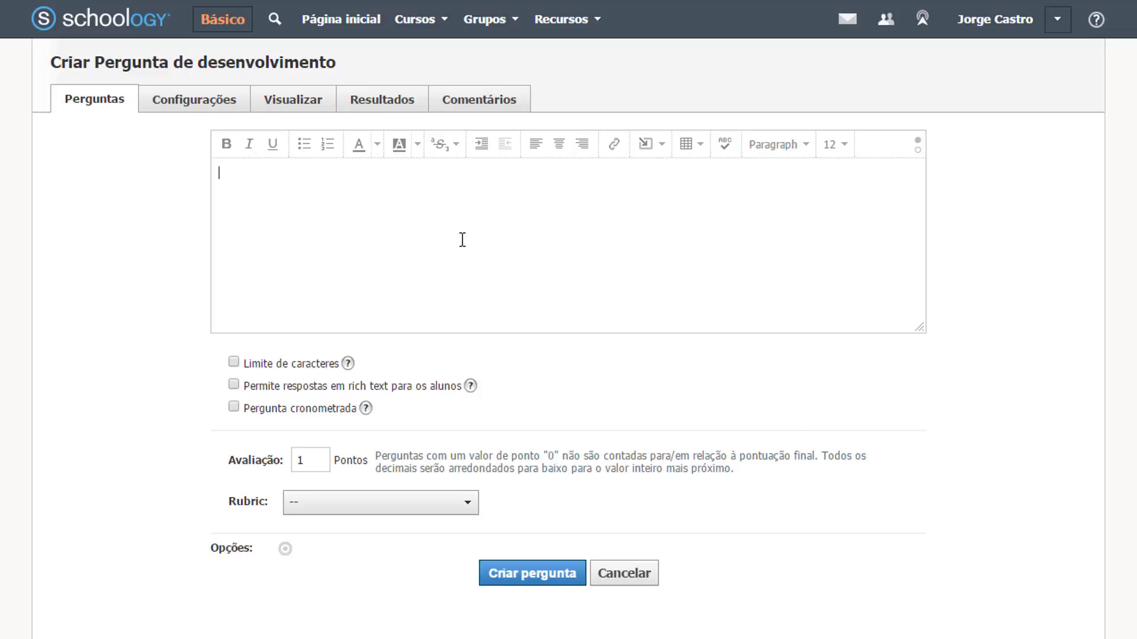
text(Explica brevemente as características do Neolítico en Galicia)
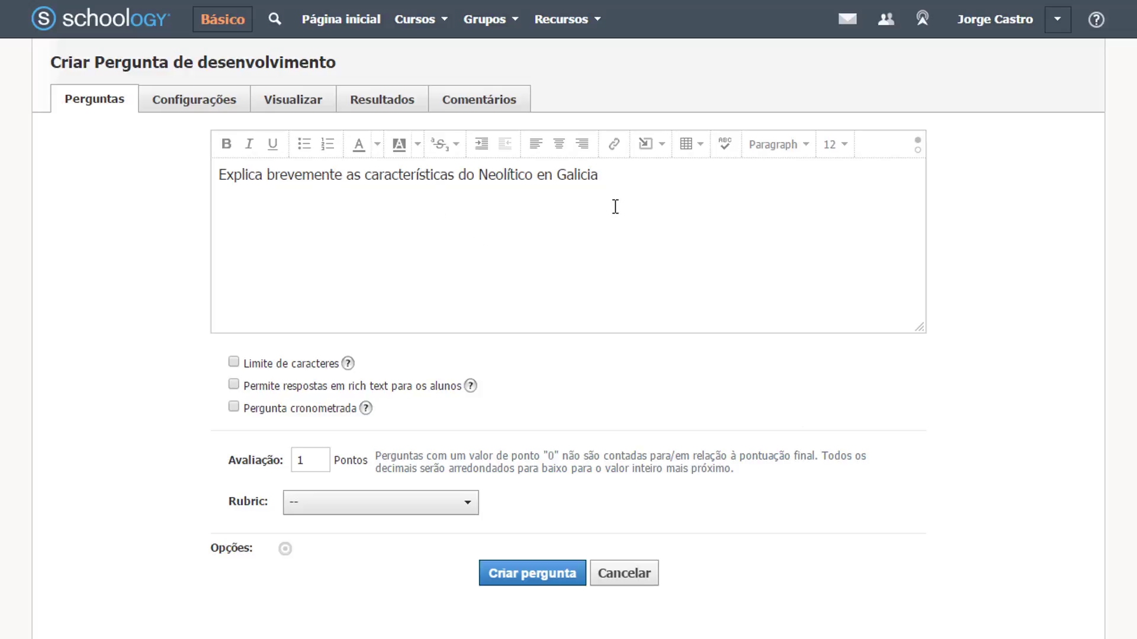
click(233, 362)
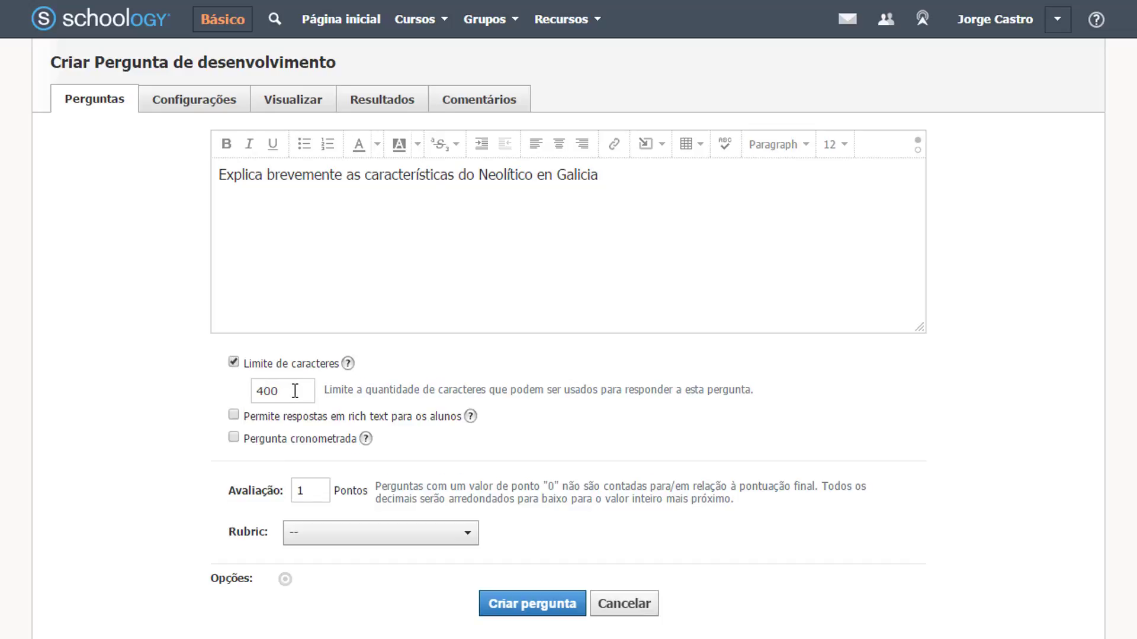
drag(295, 391, 250, 392)
click(225, 398)
Step: Start a new rubric for the essay question and rename its Satisfatório rating to Regular
click(466, 543)
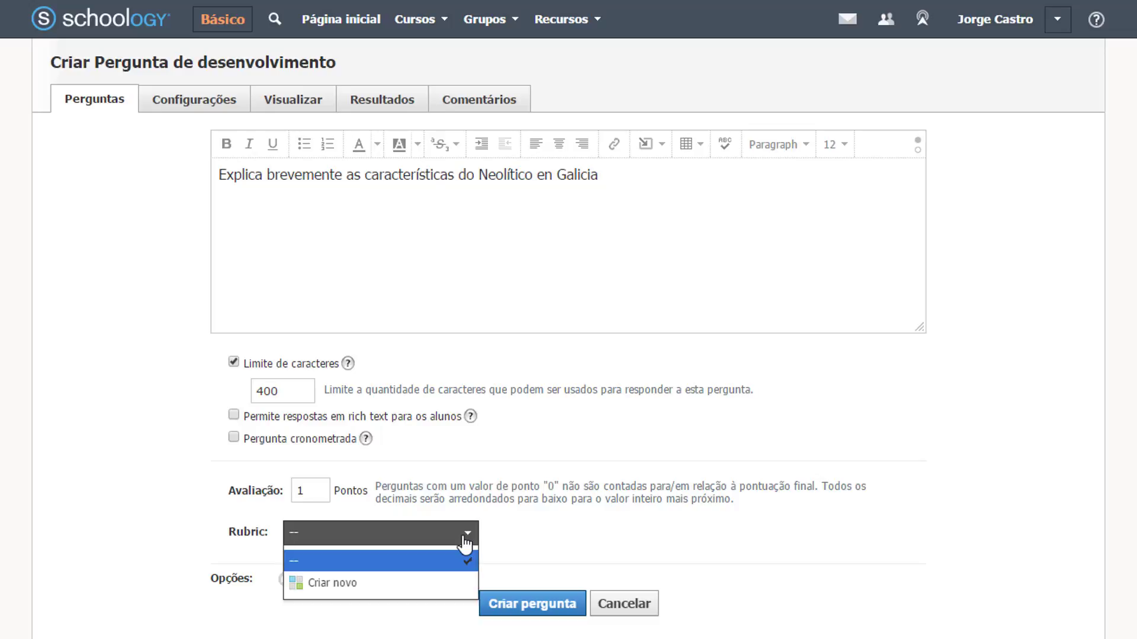
click(377, 592)
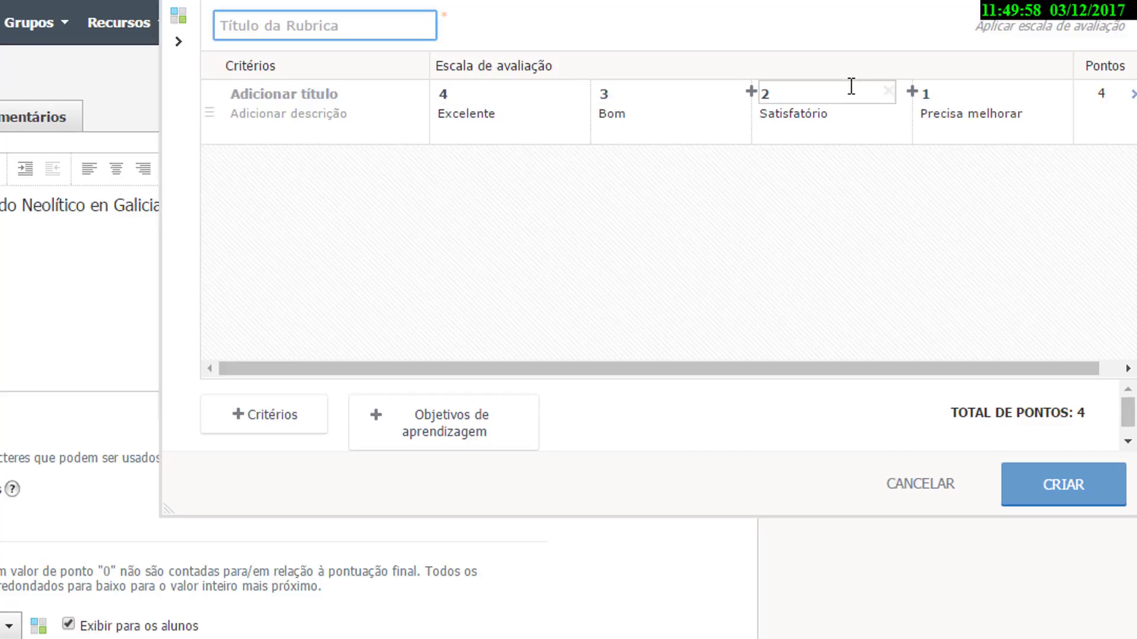
click(525, 119)
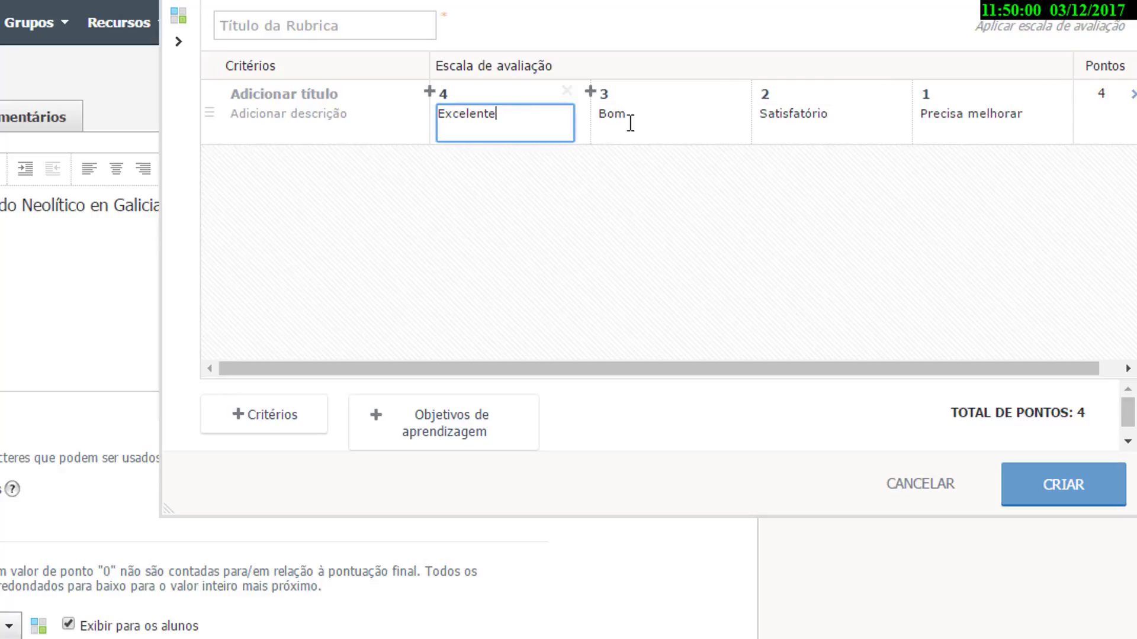
click(786, 122)
drag(844, 119, 742, 122)
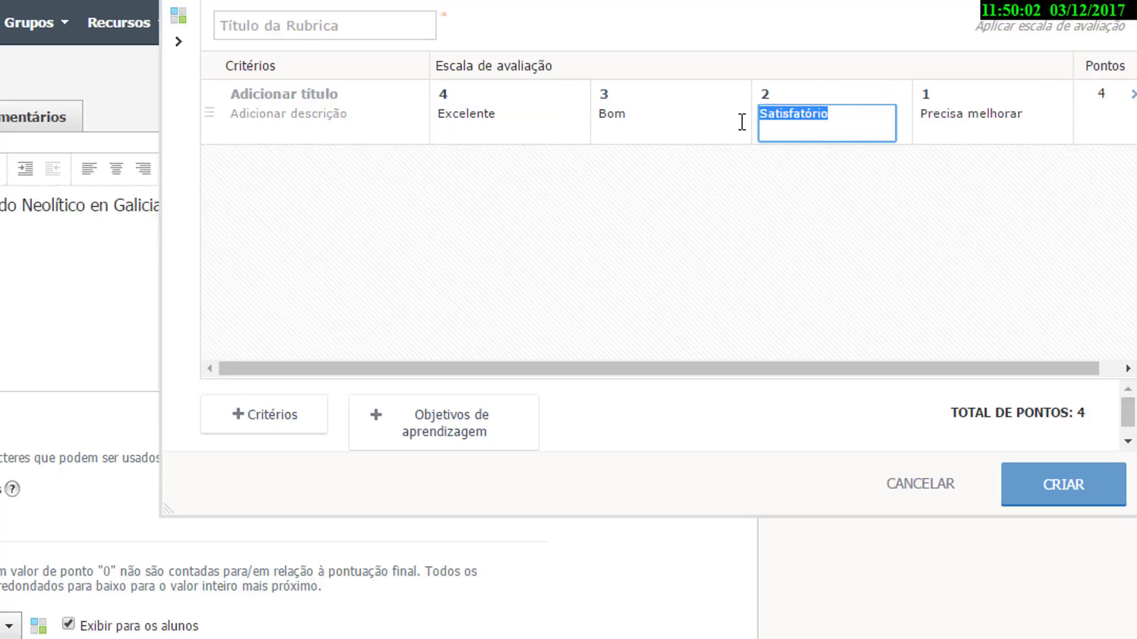
text(Regular)
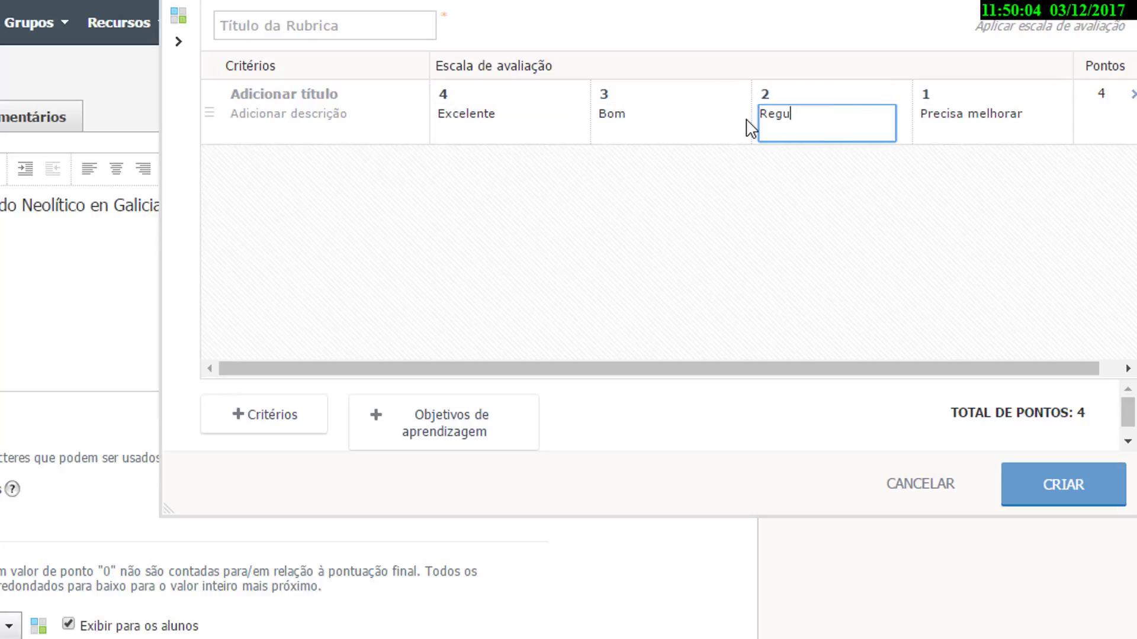
click(695, 207)
Step: Set the Regular rating in the rubric to 3 points and cancel the rubric
click(790, 92)
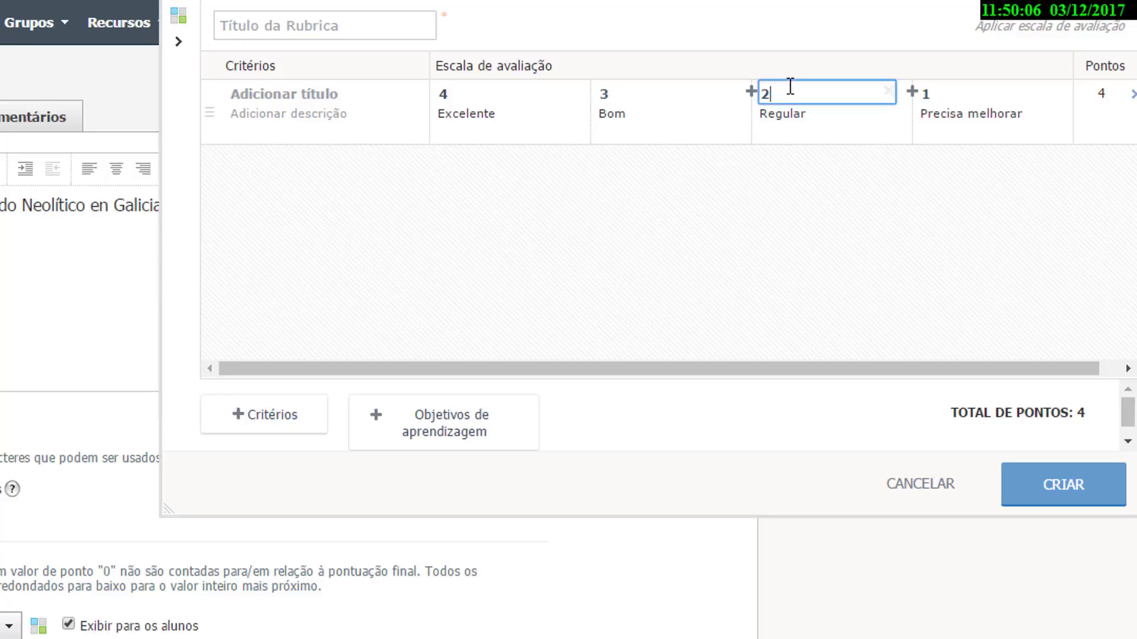
drag(790, 92, 752, 95)
text(3)
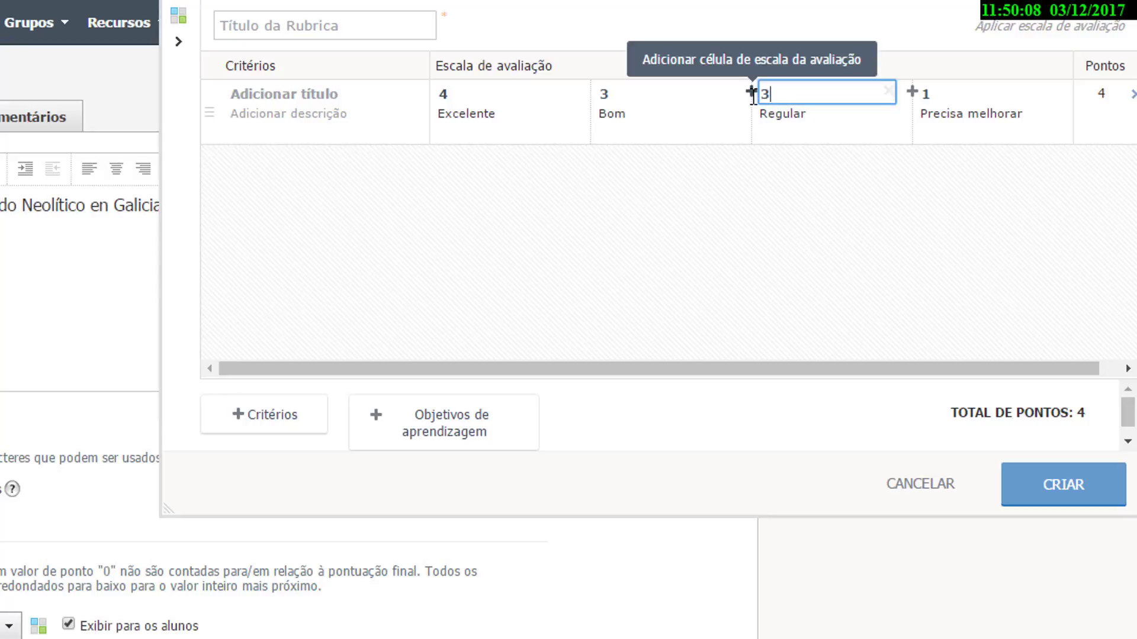
click(756, 215)
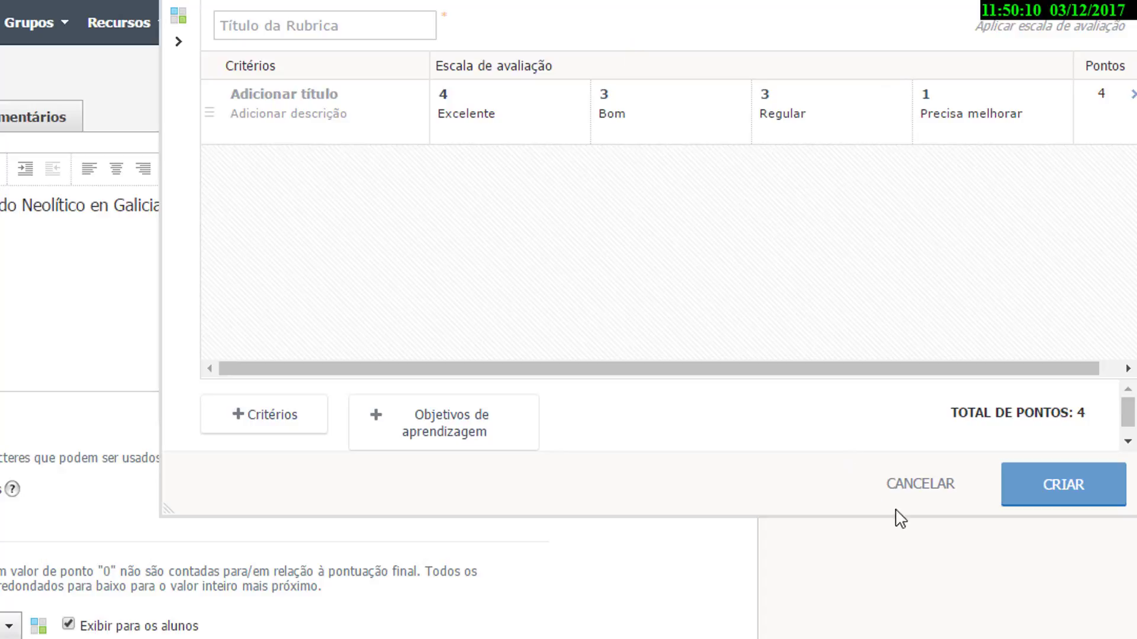
click(921, 489)
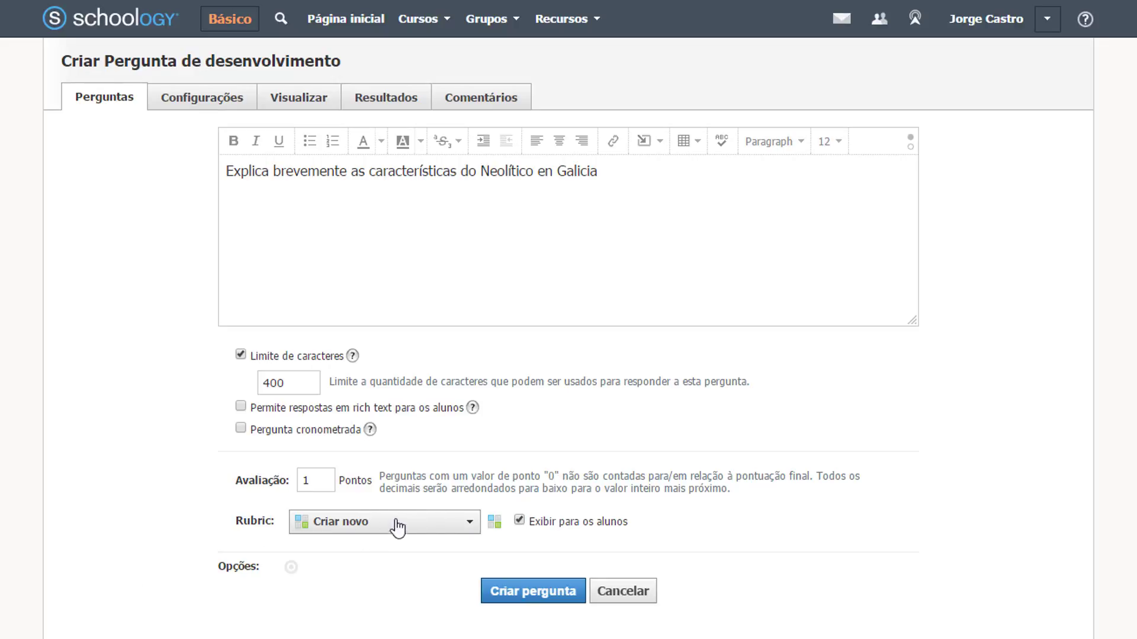
Step: Create the essay question in the quiz
click(567, 593)
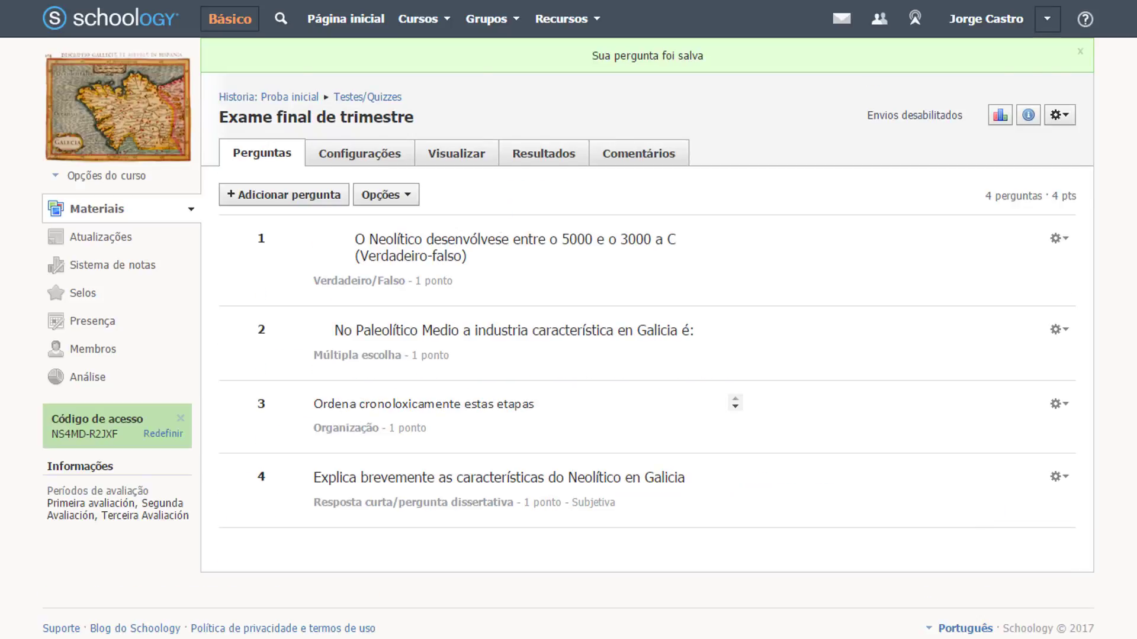
Step: Add a fill-in-the-blank question and paste the three-blank sentence beginning "Completa esta frase: A expresión máis característica da arte prehistórica de Galicia son os _"
click(288, 166)
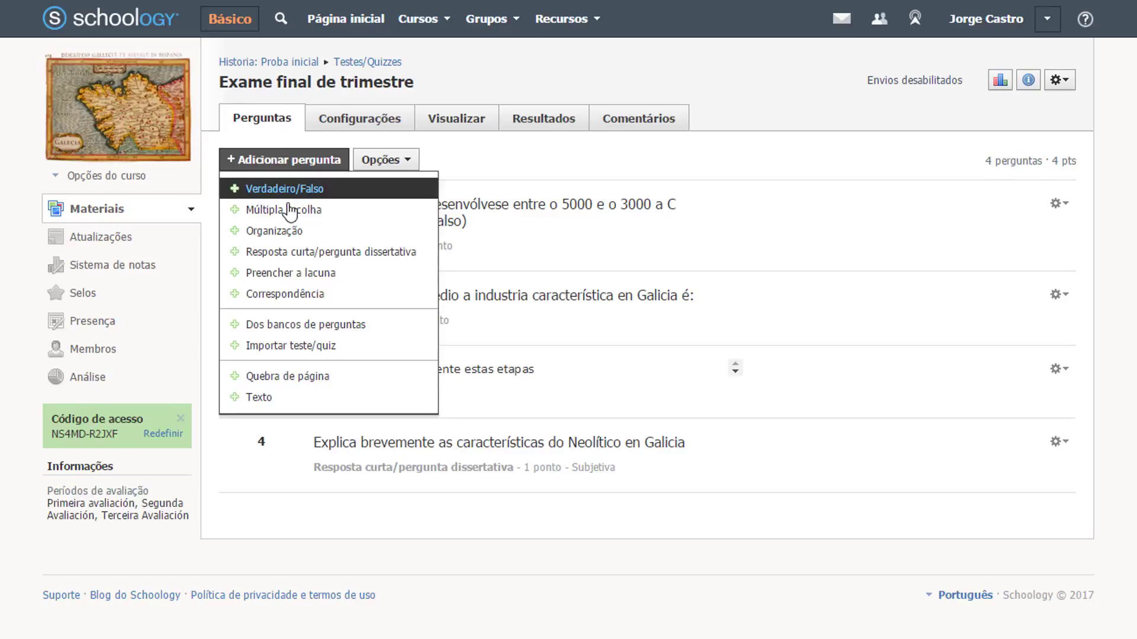
click(297, 274)
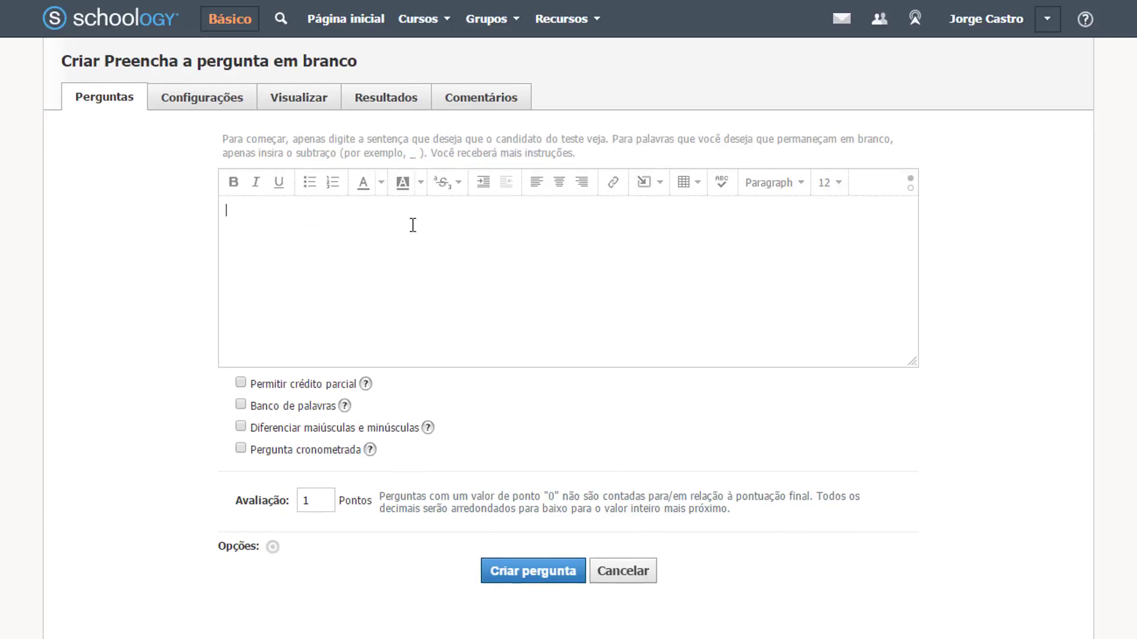
right_click(364, 234)
click(431, 331)
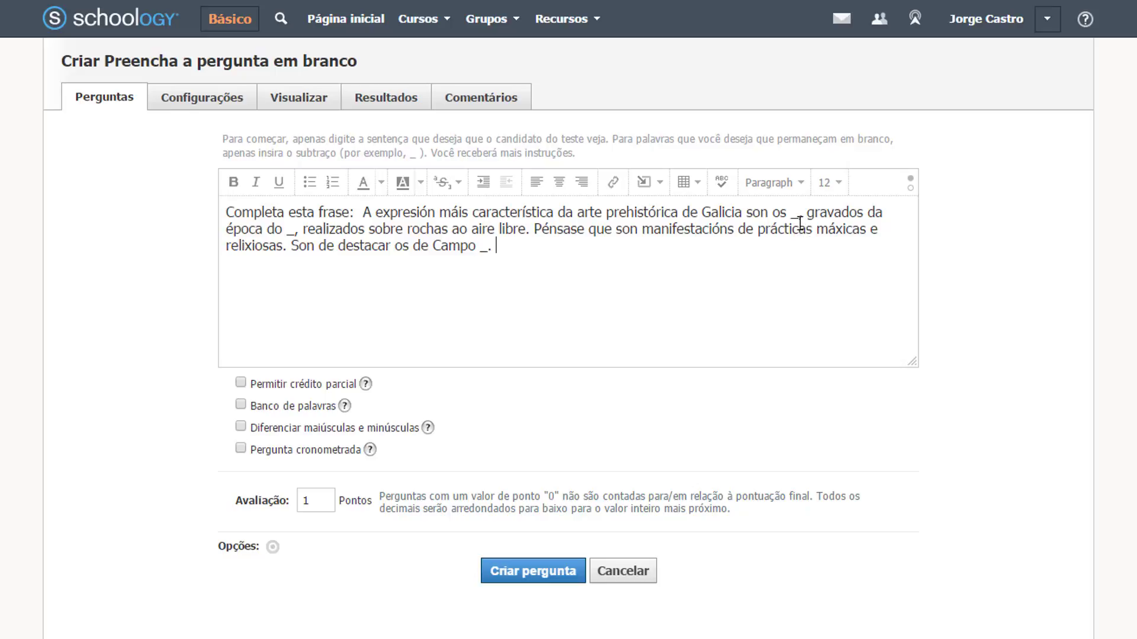
drag(792, 217, 799, 218)
click(807, 216)
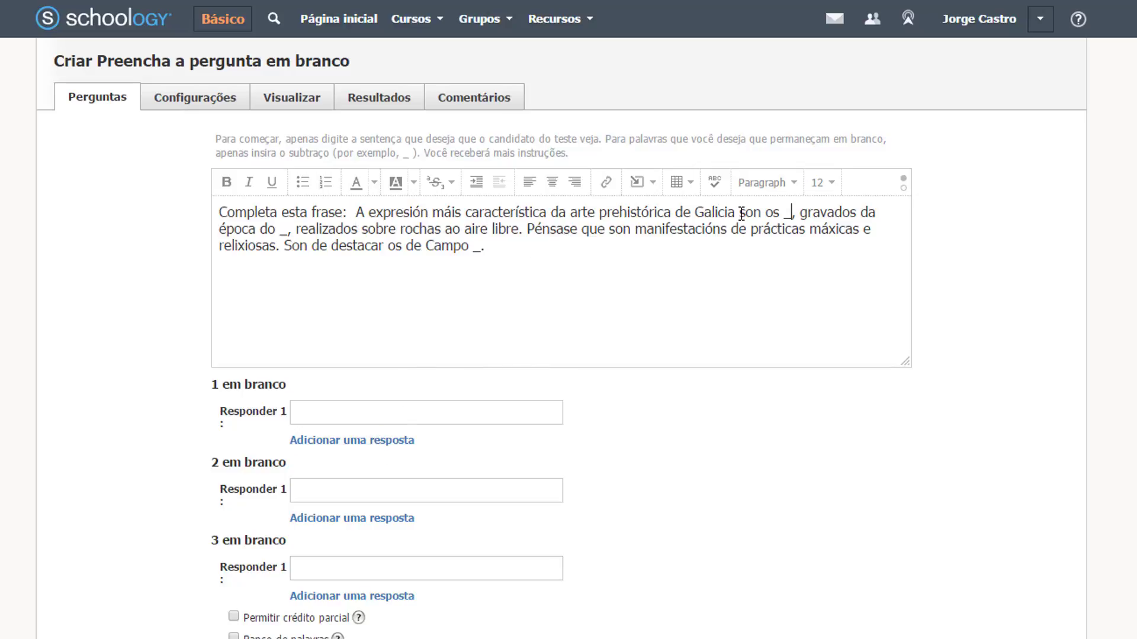
Step: Fill in the answers for the three blanks: Petróglifos, Bronce and Lameiro
click(363, 412)
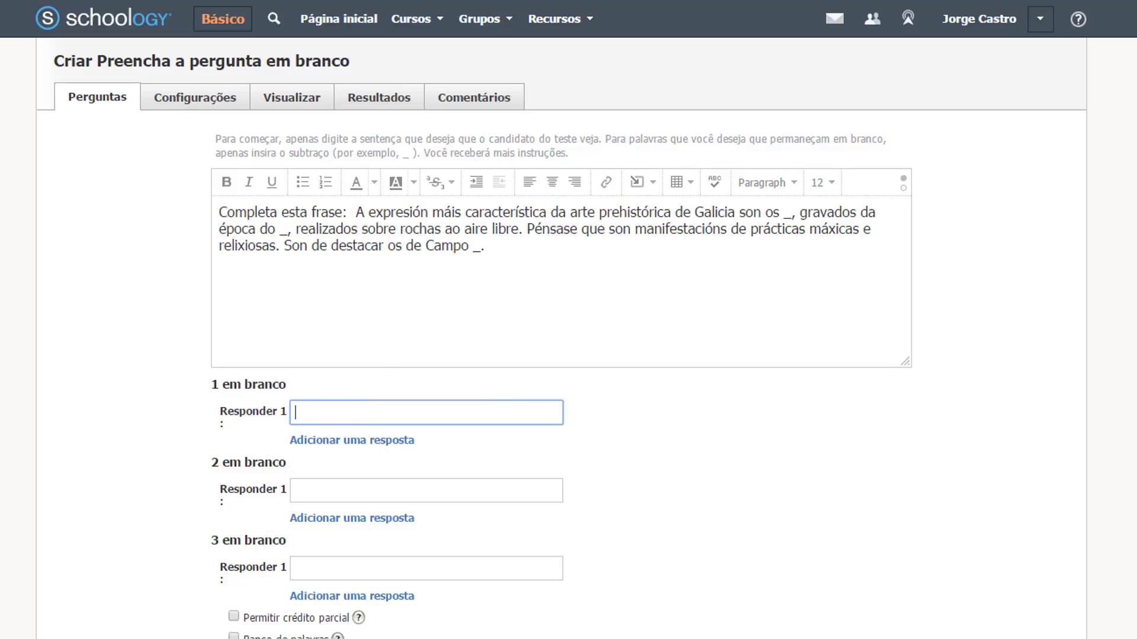
text(Petróglifo)
text(s)
click(339, 492)
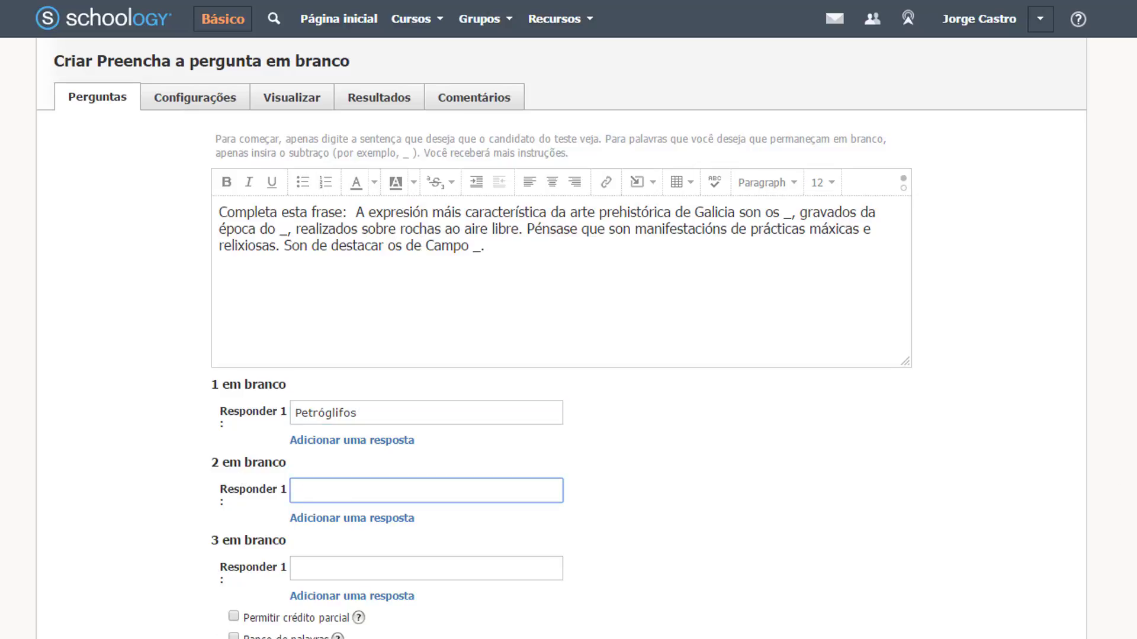
text(Bronce)
click(449, 570)
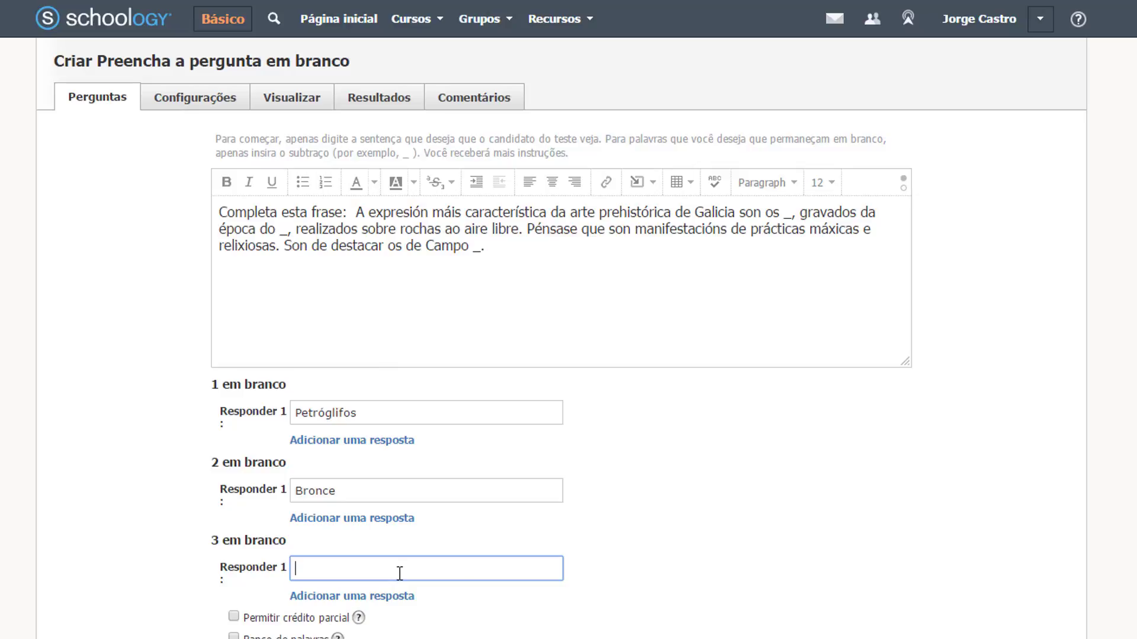
text(Lameiro)
scroll(399, 568, down, 2)
click(686, 428)
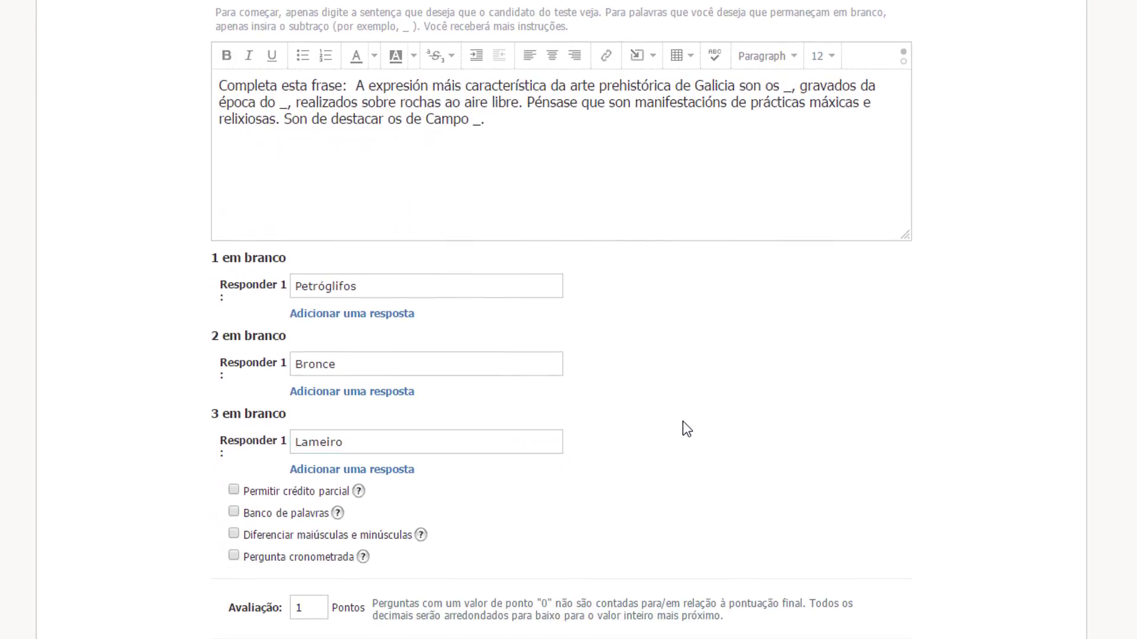
scroll(684, 421, down, 1)
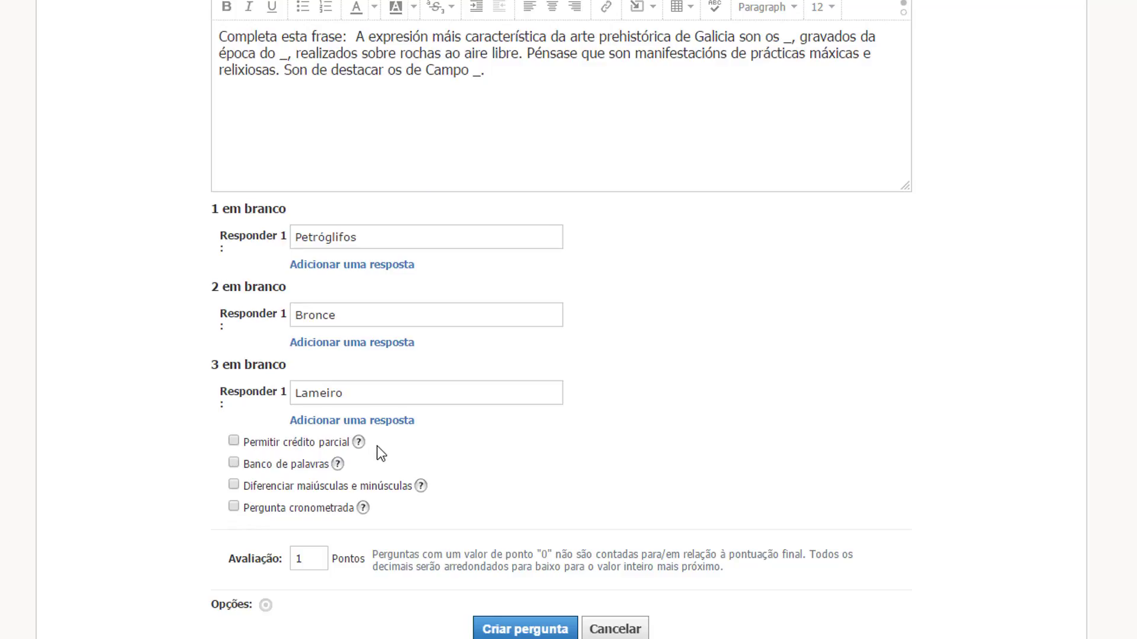
Step: Enable the word bank for the fill-in-the-blank question with the filler words castros, da Leña and Pedra on separate lines
mouse_move(362, 445)
click(232, 463)
click(460, 525)
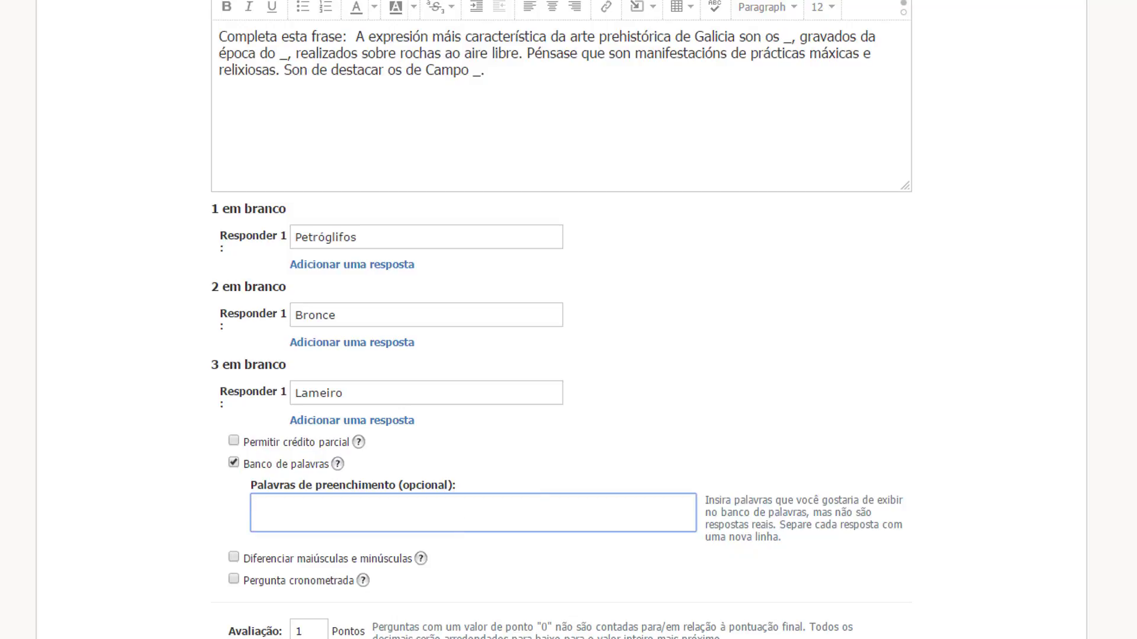
text(castros)
key(Return)
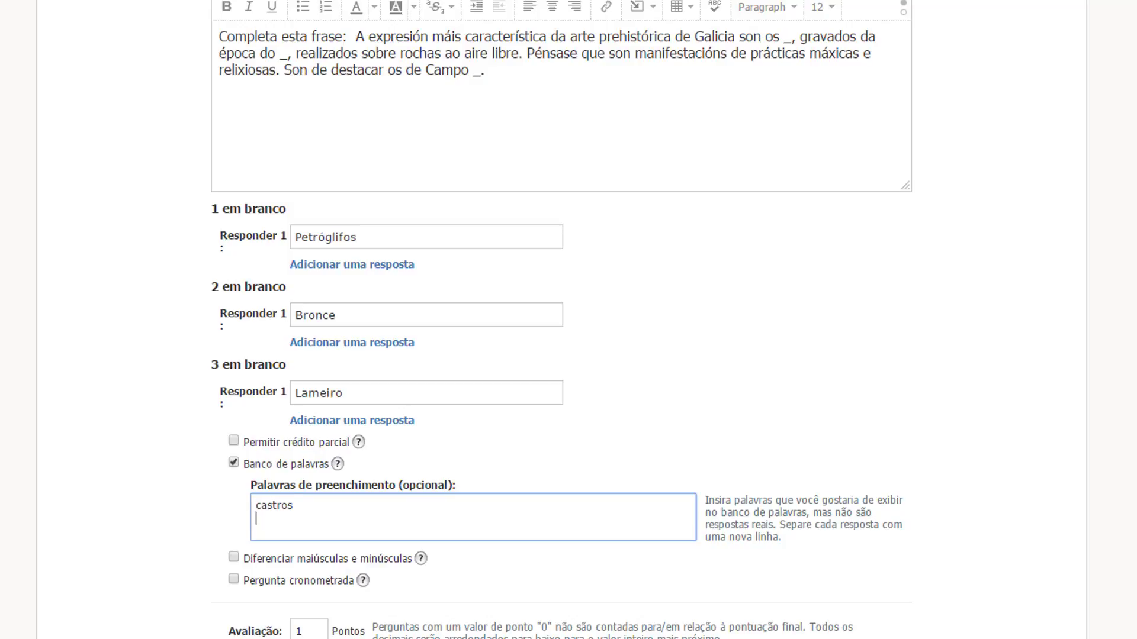
text(da Leña)
key(Return)
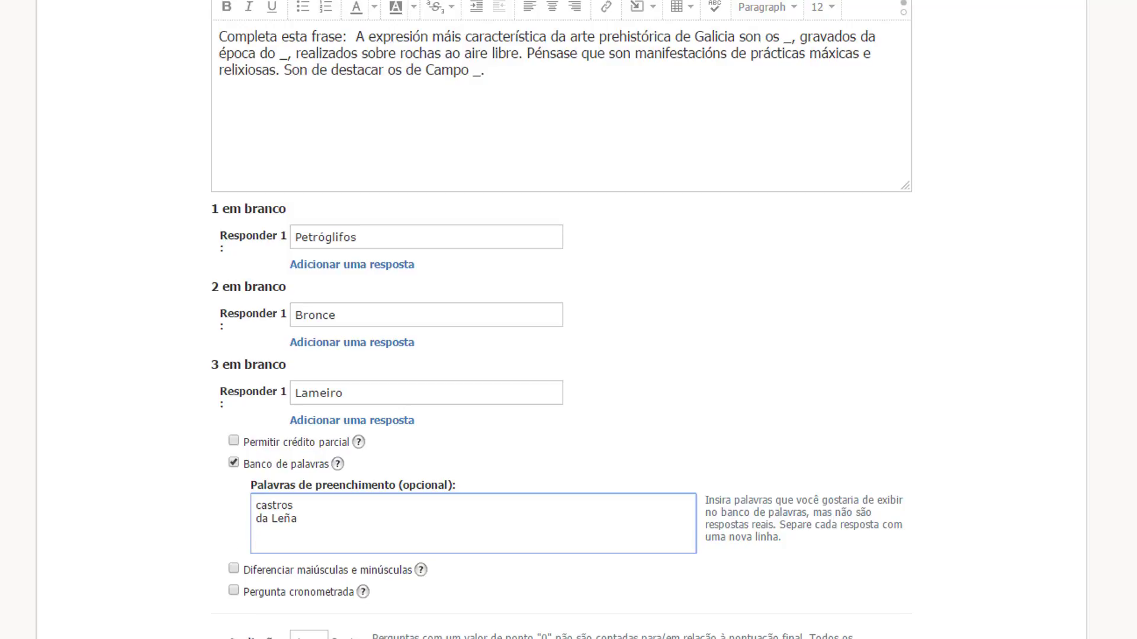
text(Pedra)
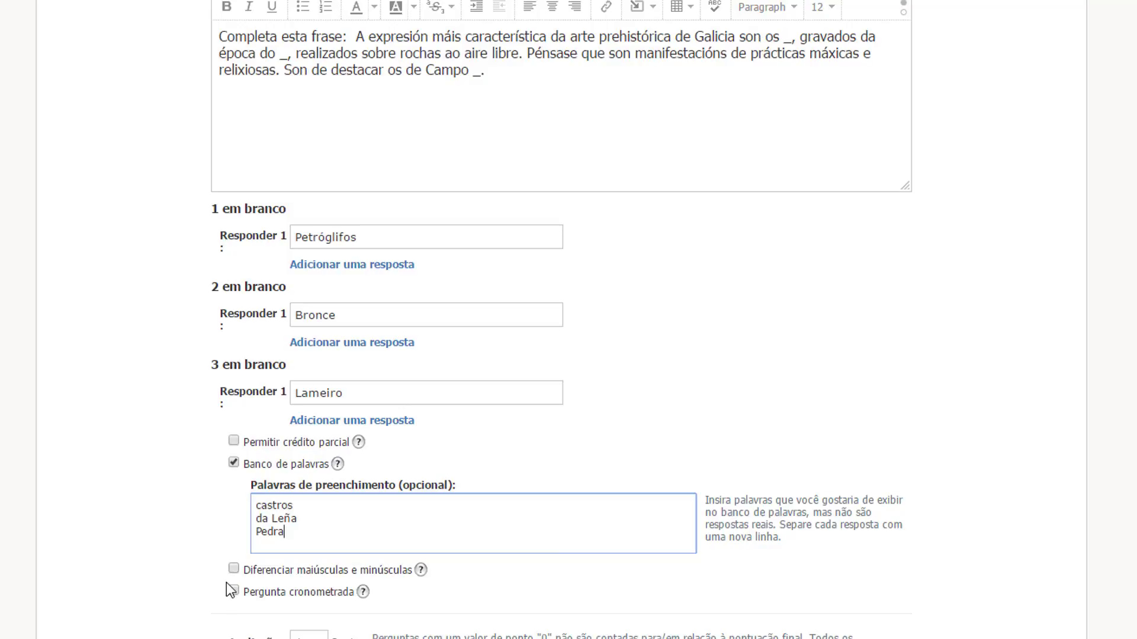
Step: Set the fill-in-the-blank question's score to 3 points and create the question
click(312, 637)
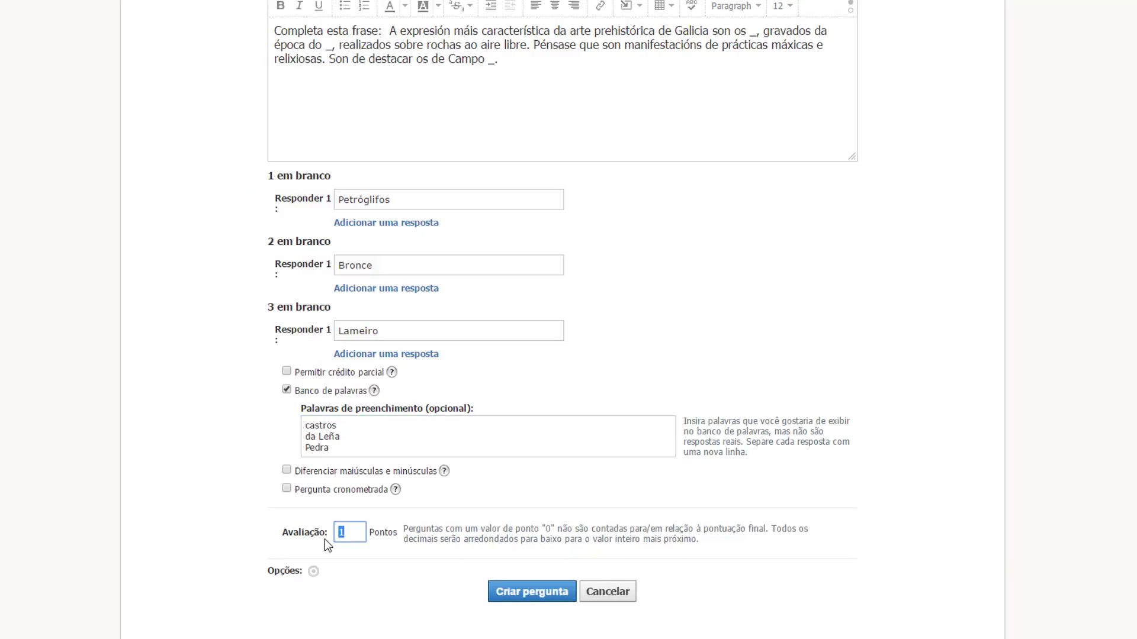
click(512, 594)
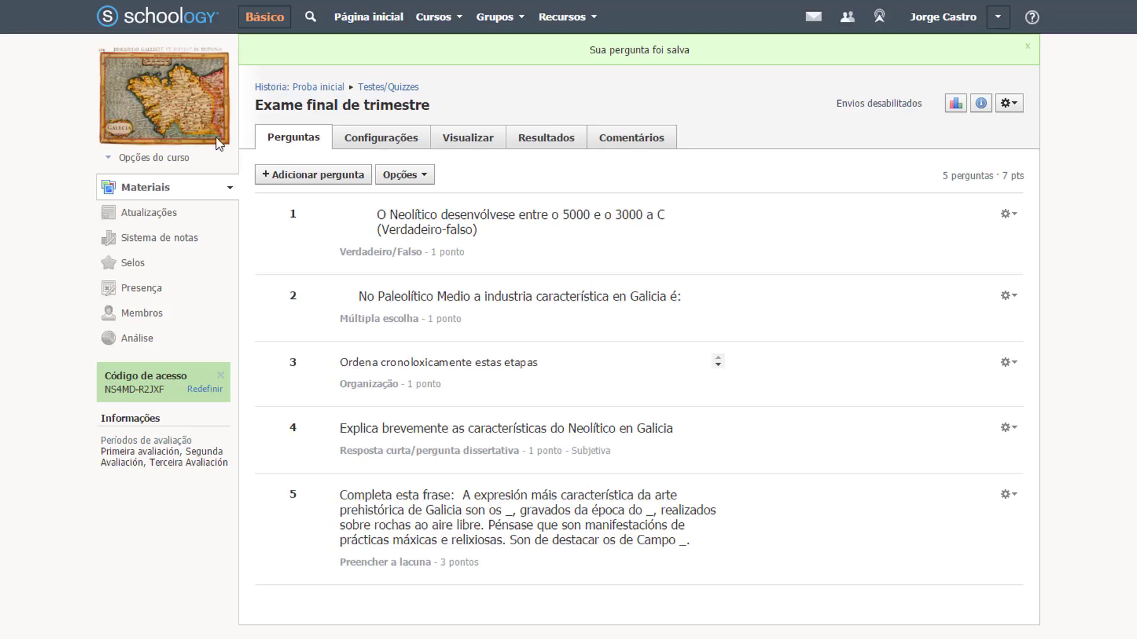
Step: Add a matching question to the quiz with the prompt "Relaciona as frases da columna da esquerda coa correcta da dereita."
click(311, 176)
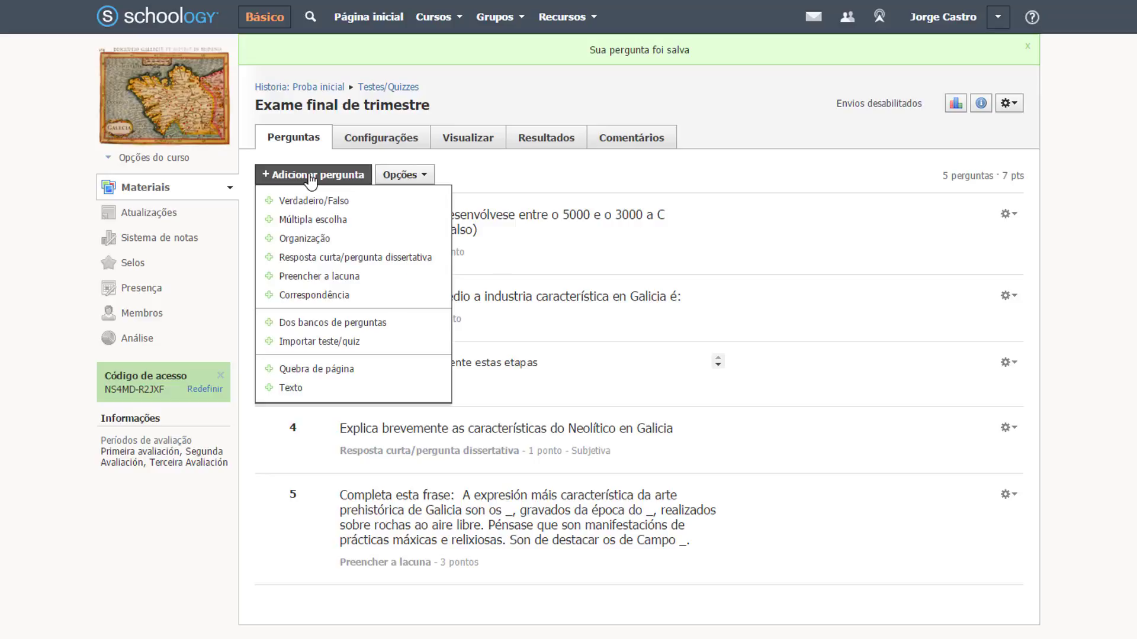
click(361, 296)
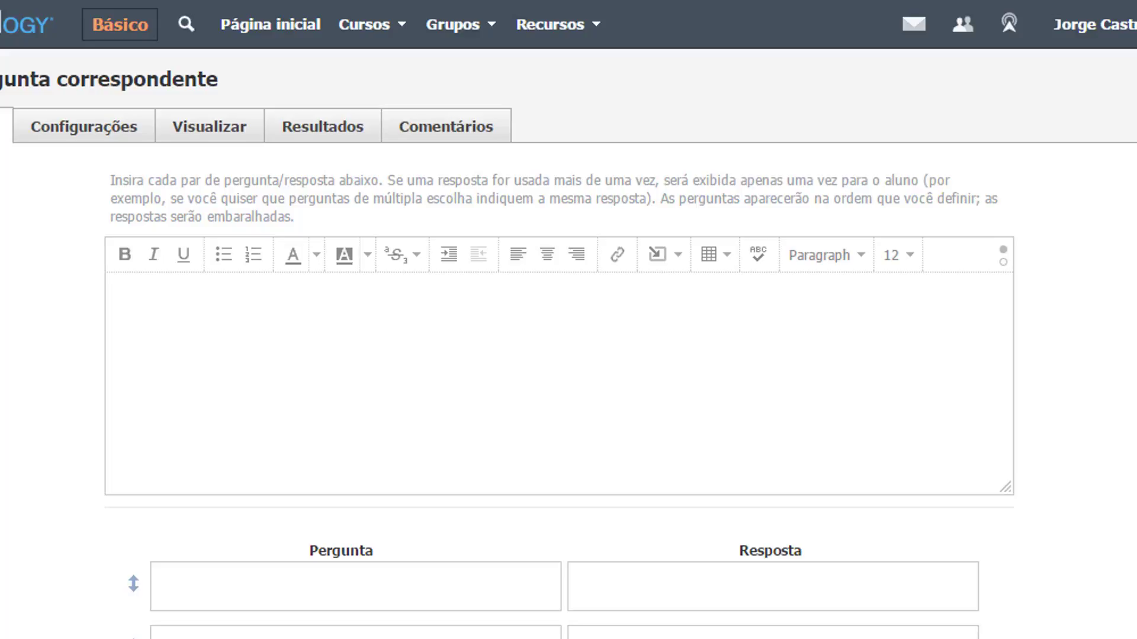
click(573, 358)
right_click(573, 358)
click(642, 496)
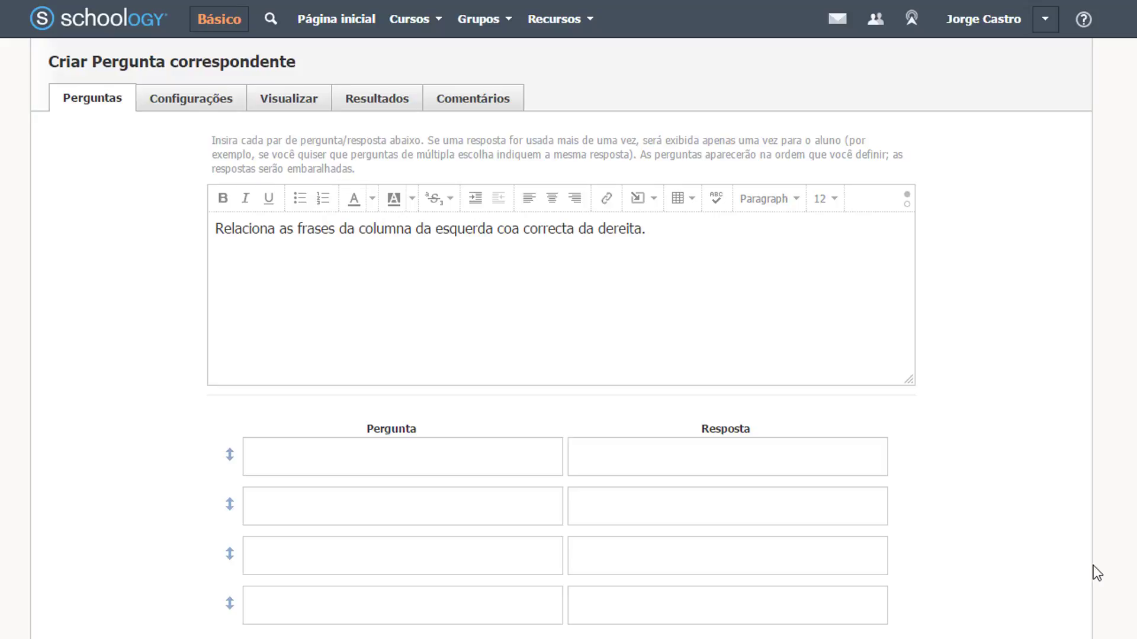
Step: Fill in the first matching pair: "O cultivo do trigo e a domesticación da ovella, cabras e porcos aparecen no período" with answer "Neolítico"
click(304, 469)
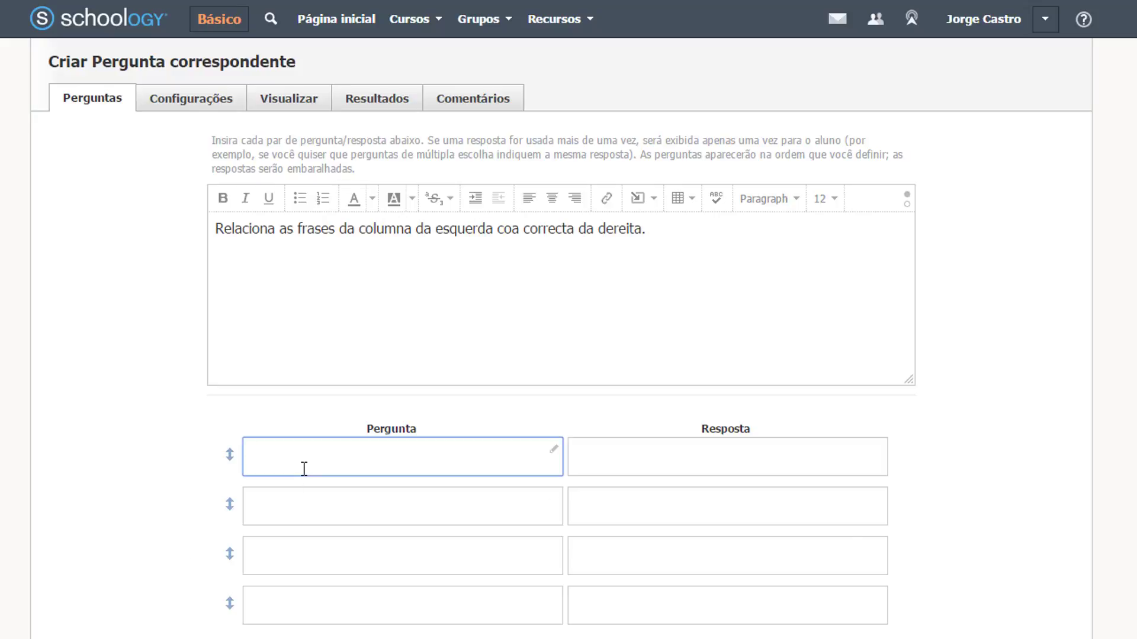
text(O cultivo do trigo e a domesticación da ovella, cabras e porcos aparecen no período)
click(661, 461)
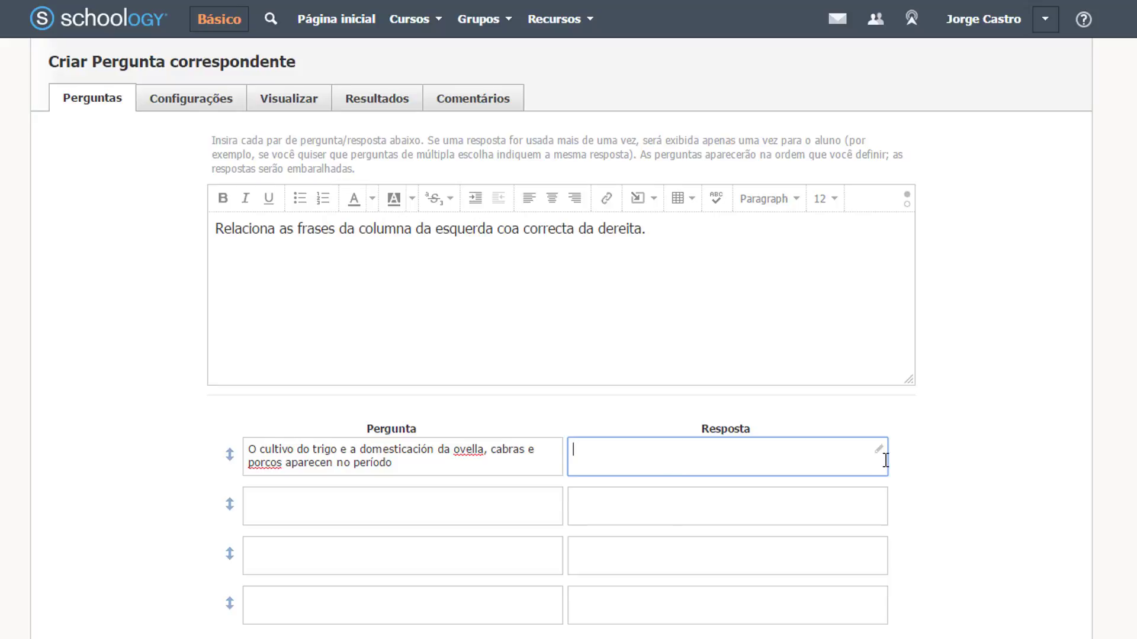
text(Neolítico)
key(Tab)
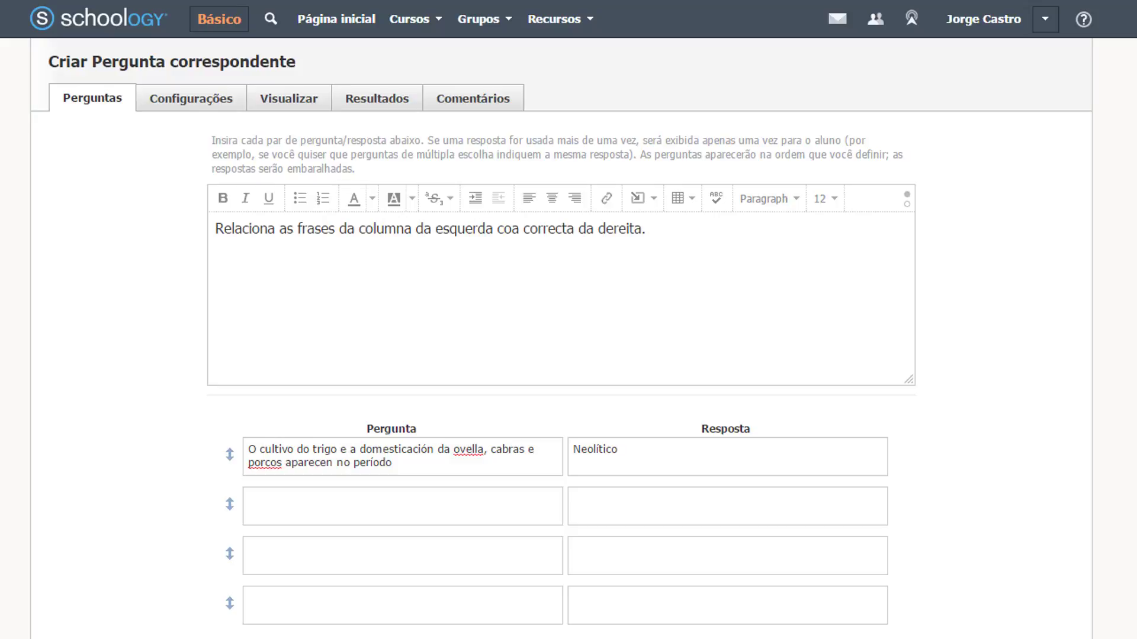
Step: Fill in the second matching pair: "Os petróglifos aparecen na época" with answer "Bronce"
click(413, 505)
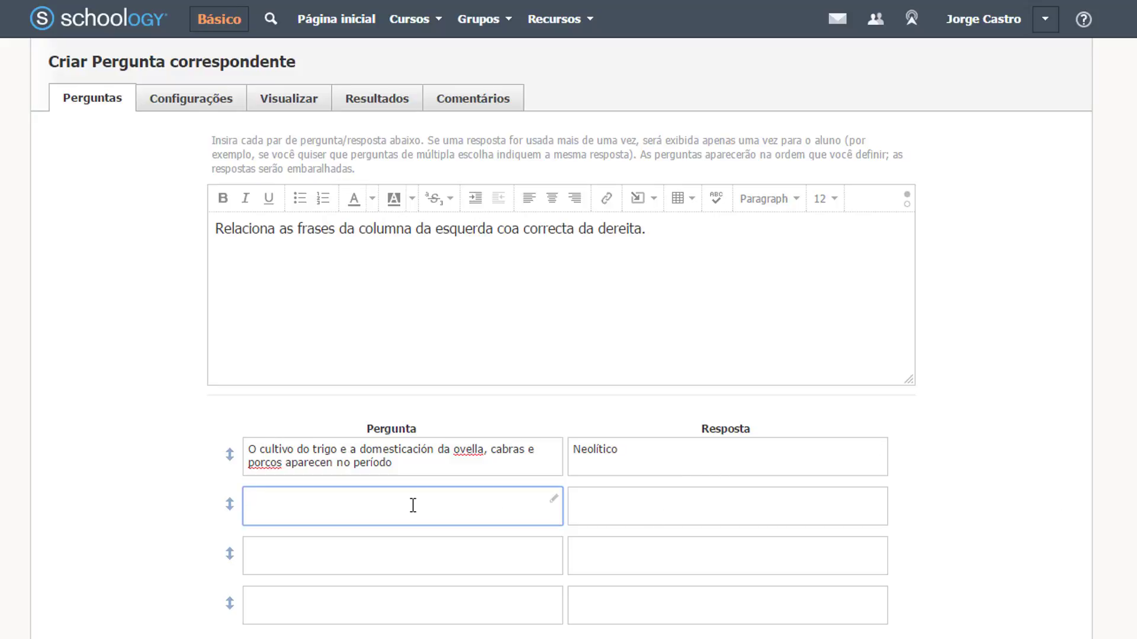
text(Os petróglifos aparecen na época)
click(747, 519)
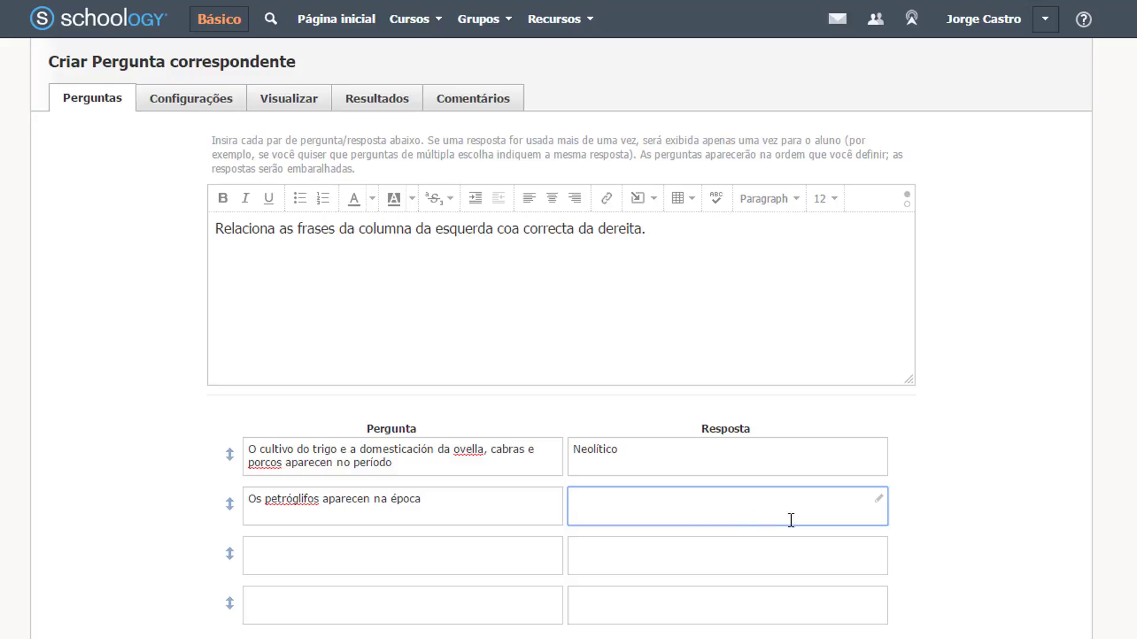
text(Bronce)
key(Tab)
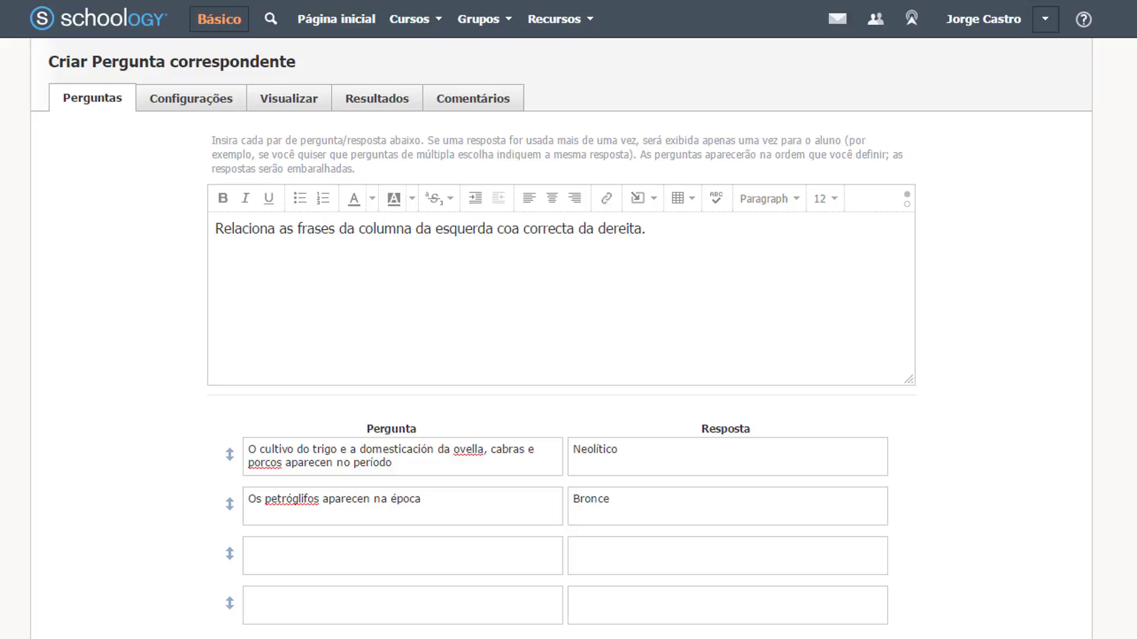
Step: Fill in the third pair, "Os instrumentos de pedra e óso aparecen na época" with answer "Paleolítico Superior", and remove the blank row
click(298, 557)
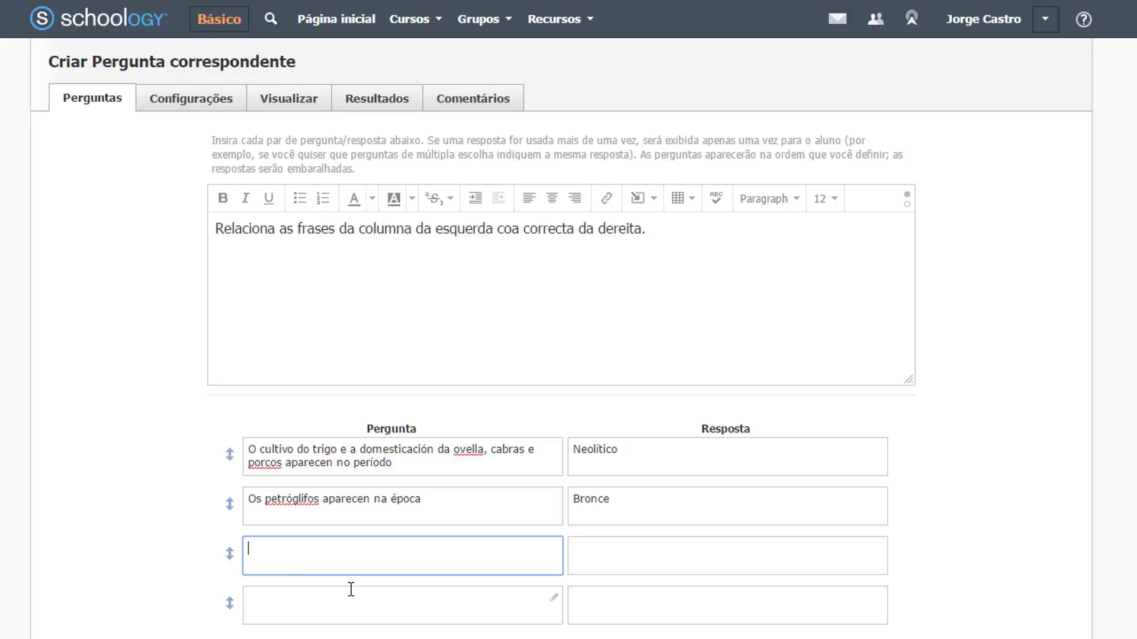
text(Os instrumentos de pedra e óso aparecen na época)
click(741, 552)
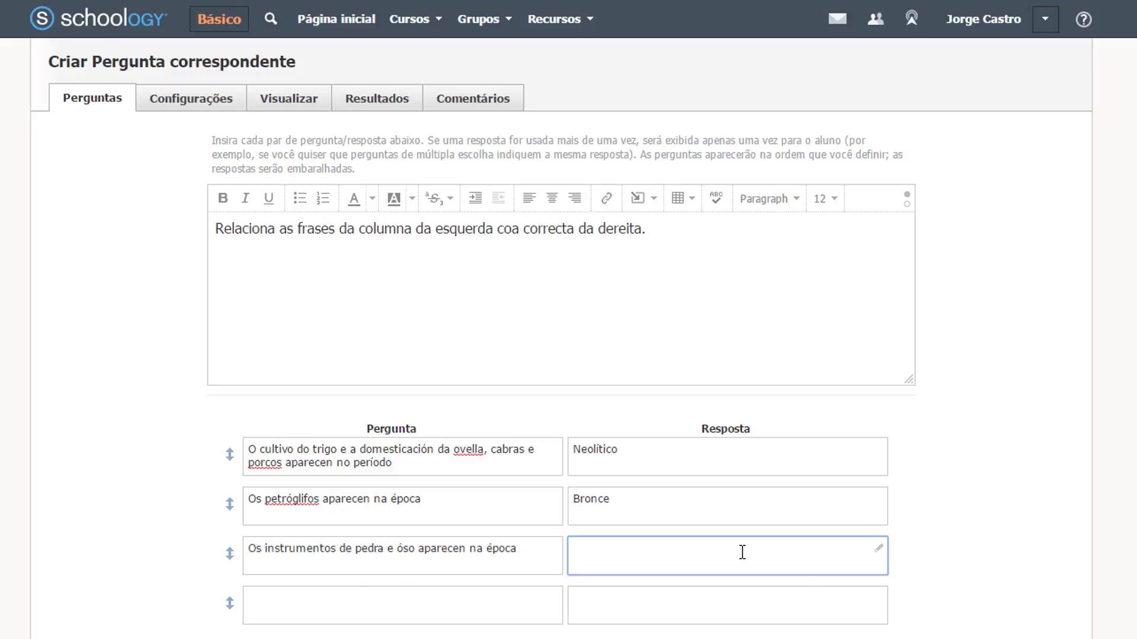
text(Paleolítico Superior)
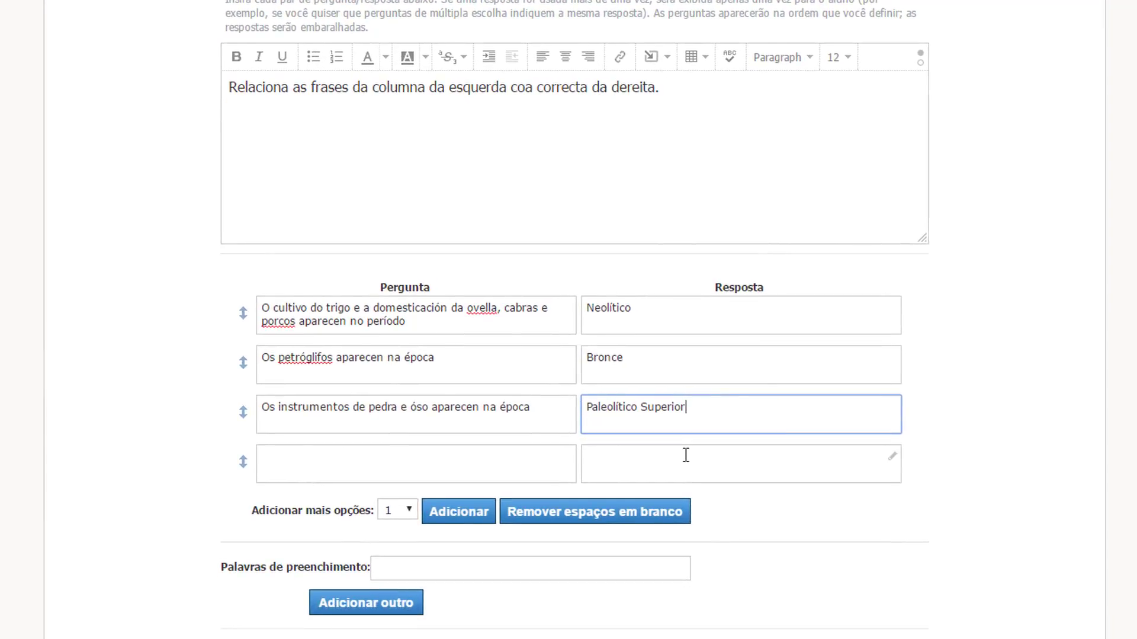
click(591, 520)
click(527, 516)
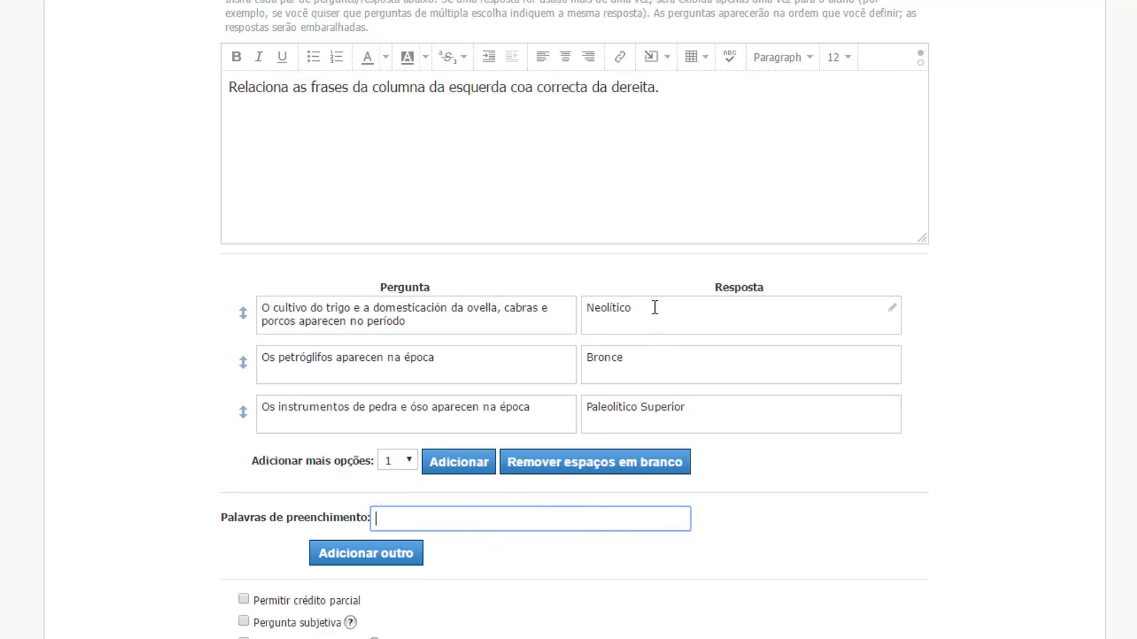
Step: Set the matching question's score to 3 points and create the question
scroll(778, 574, down, 3)
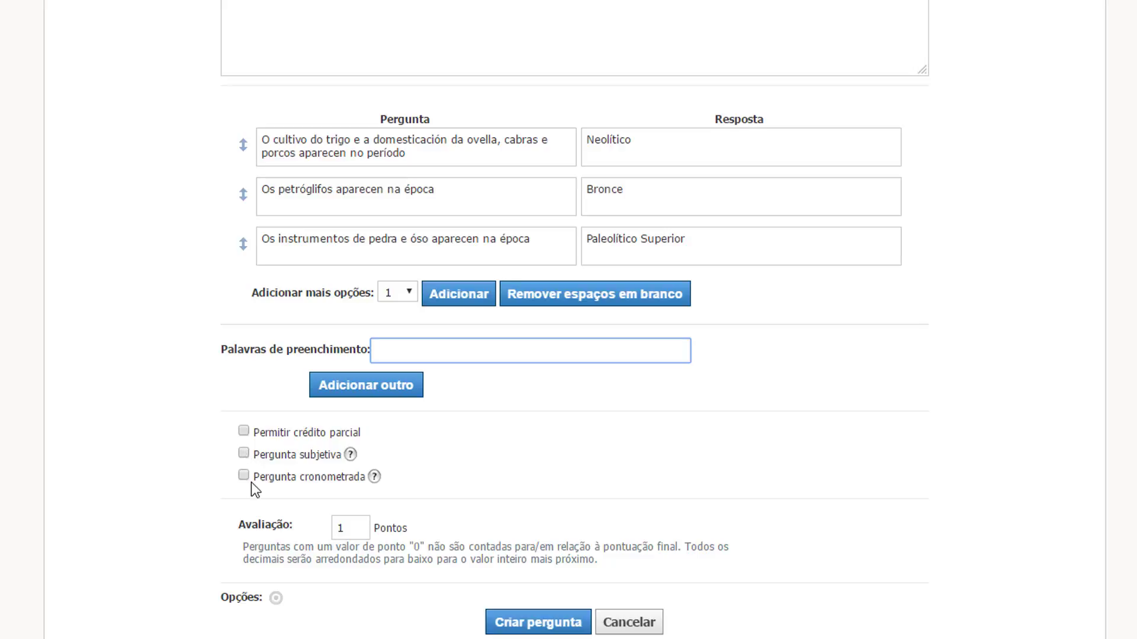
drag(355, 528, 337, 530)
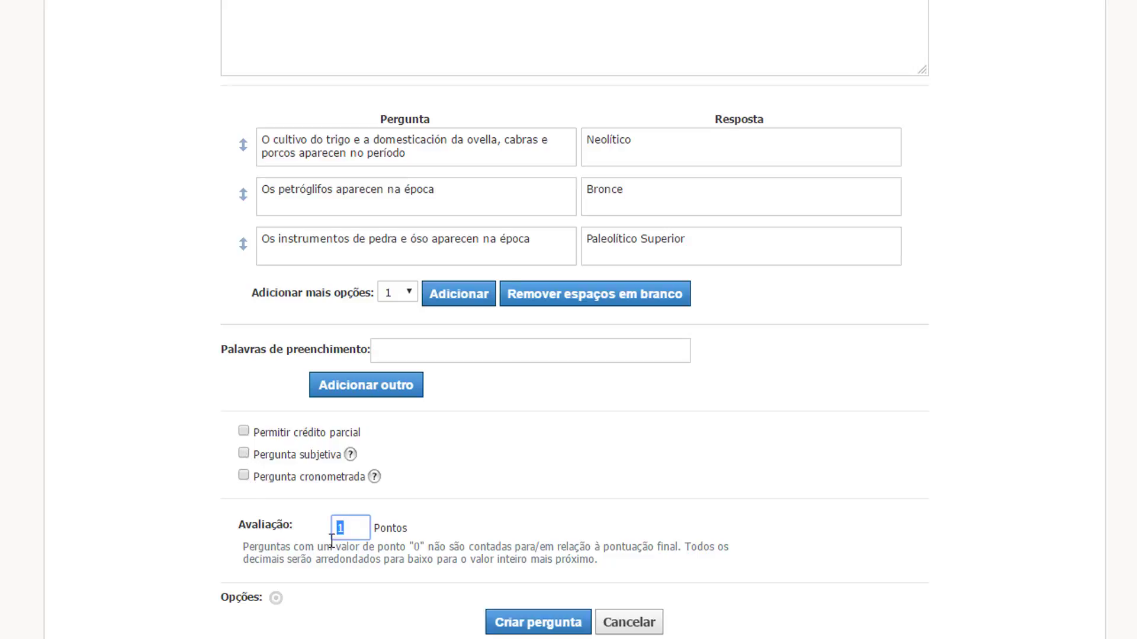
text(3)
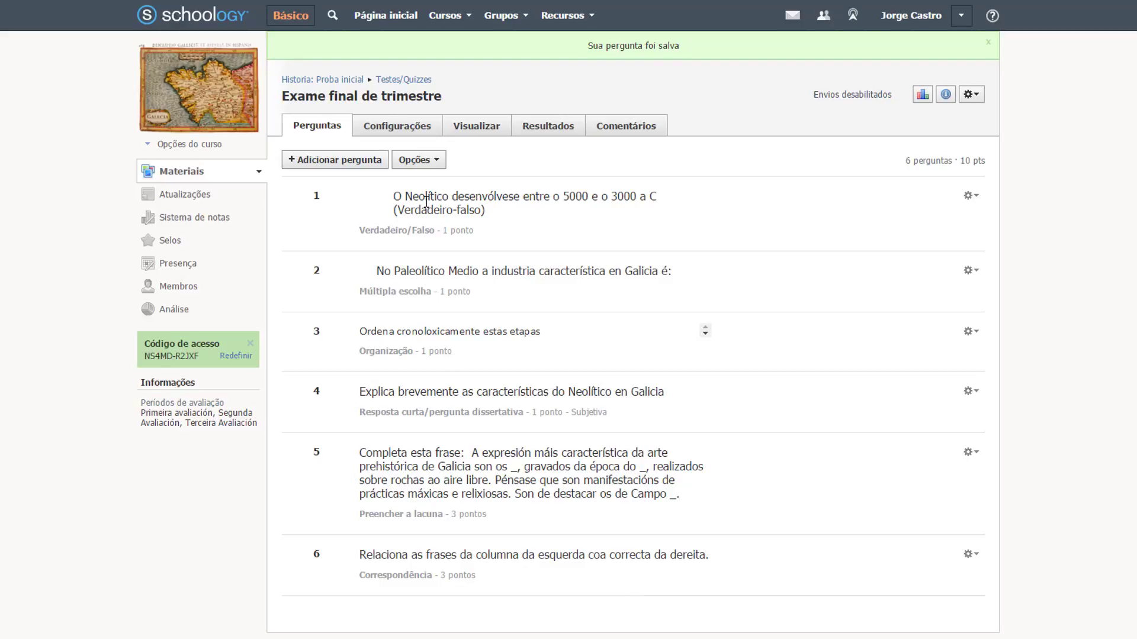
Step: Enter the quiz instructions "Le todas as preguntas antes de comezar a responder a primeira" and set submissions to Habilitar
click(398, 128)
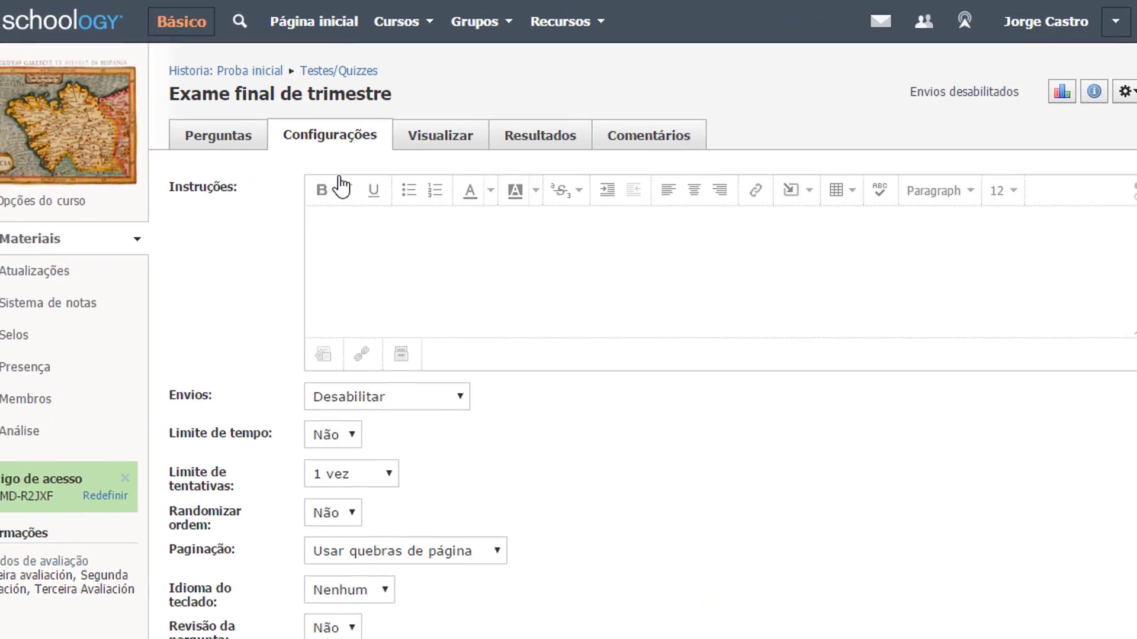
click(409, 245)
text(le todas as preguntas antes de comezar a responder a primeira)
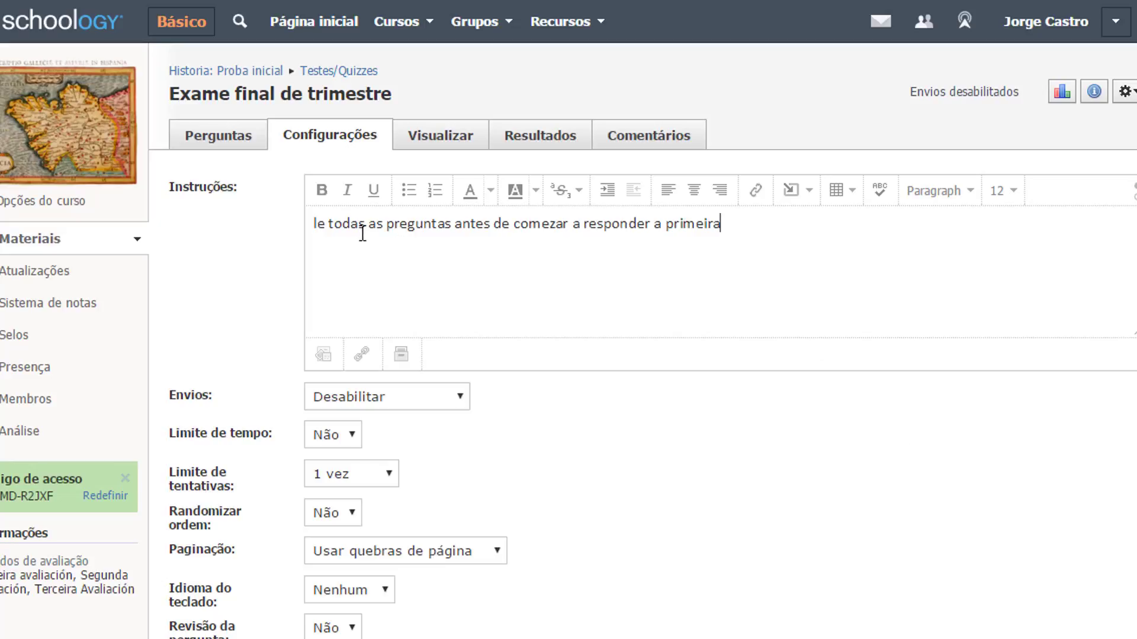
drag(325, 225, 315, 231)
text(Le)
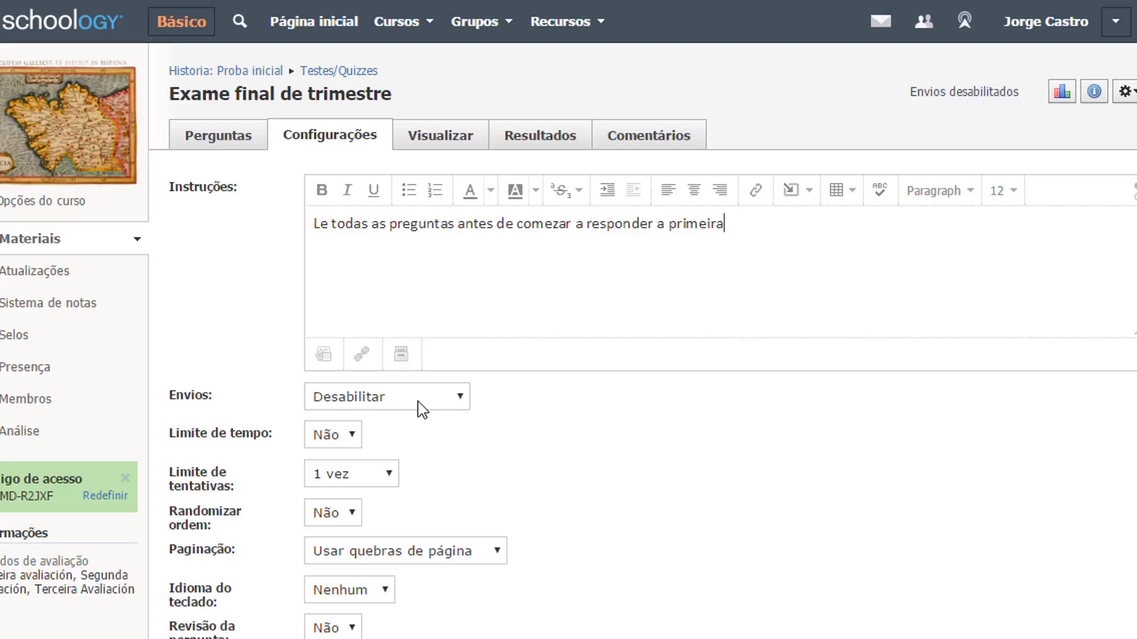
click(453, 400)
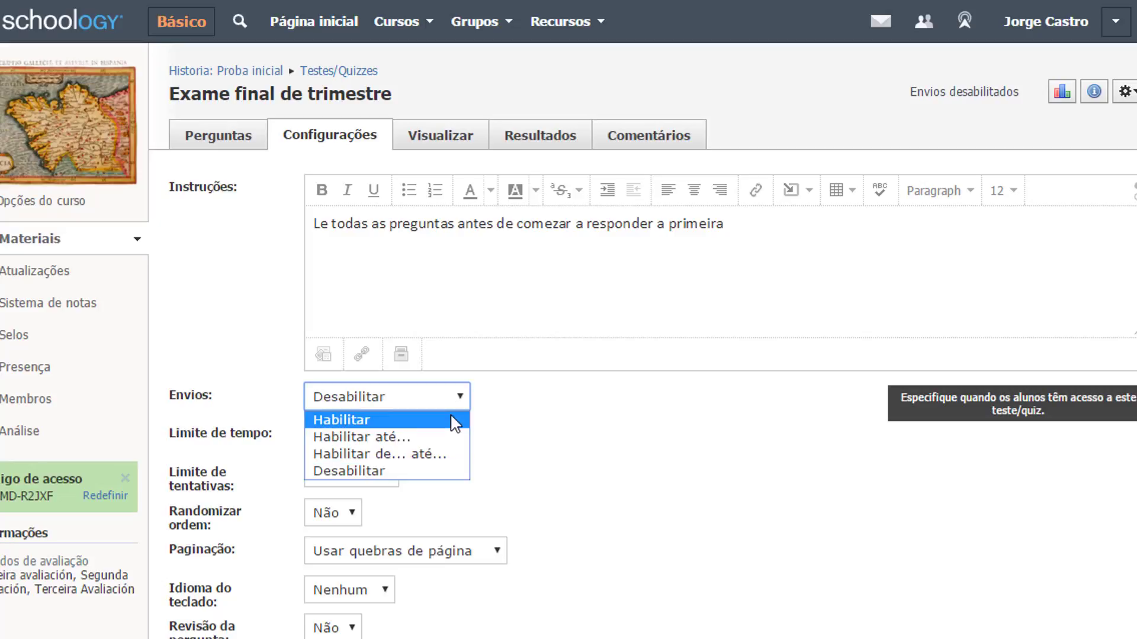
click(451, 418)
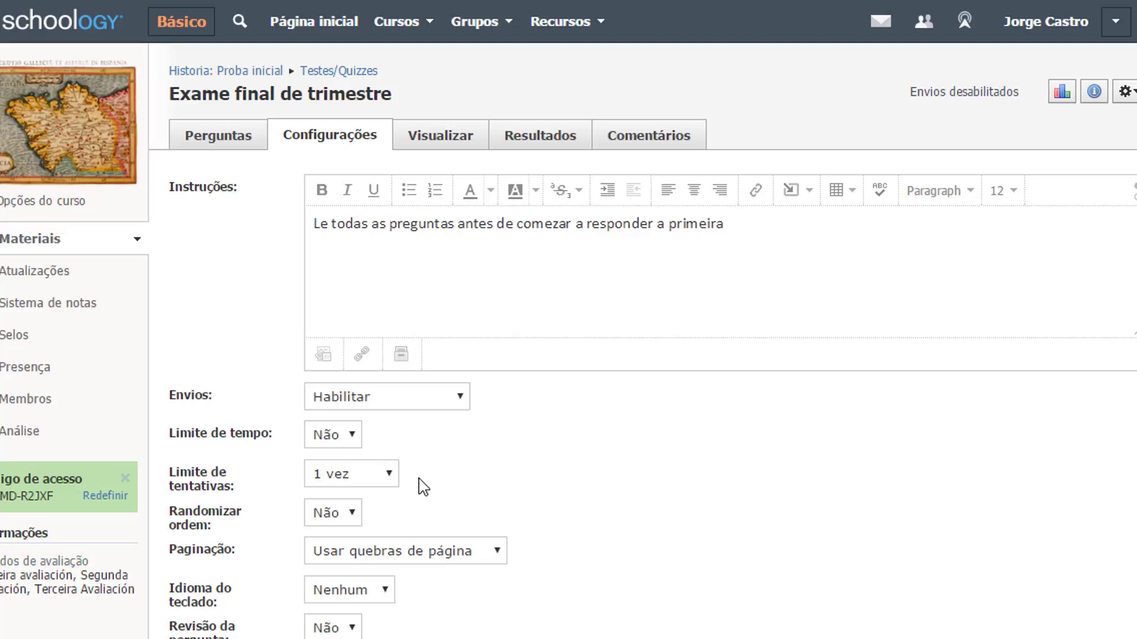
Step: Examine the options for attempt limit, question review, resuming an incomplete submission and showing submissions in the quiz settings
click(385, 474)
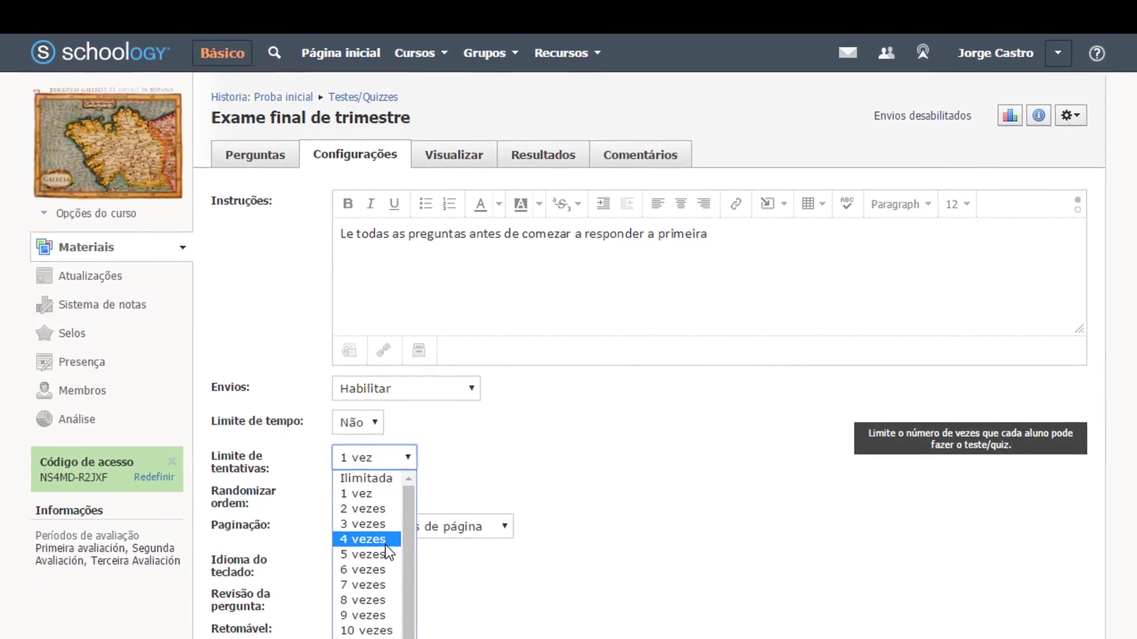
click(490, 472)
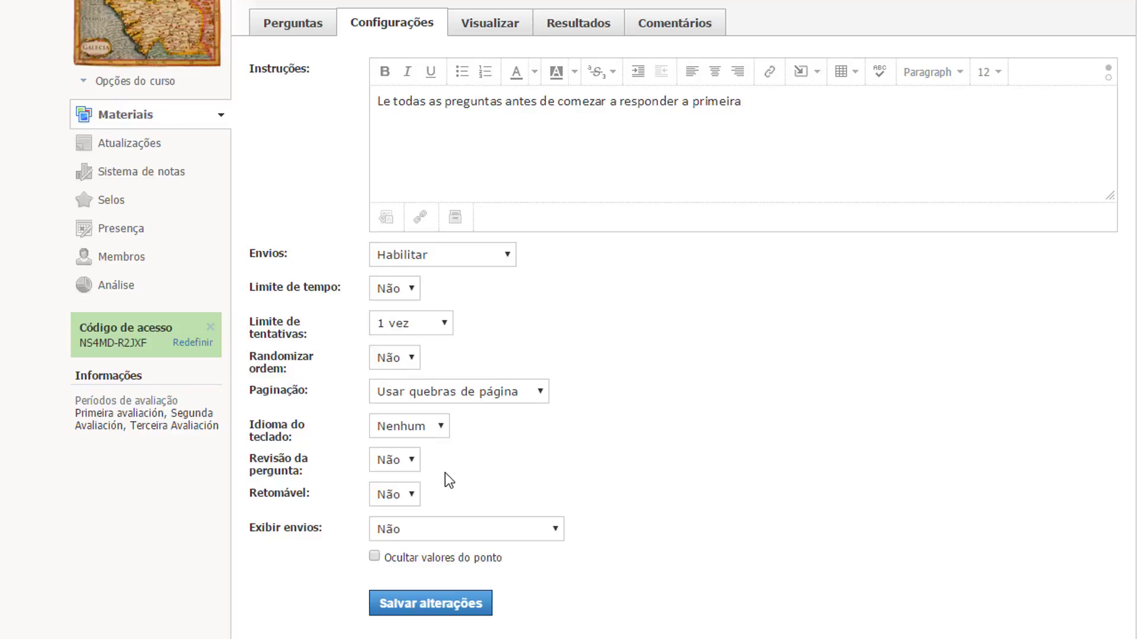
click(412, 462)
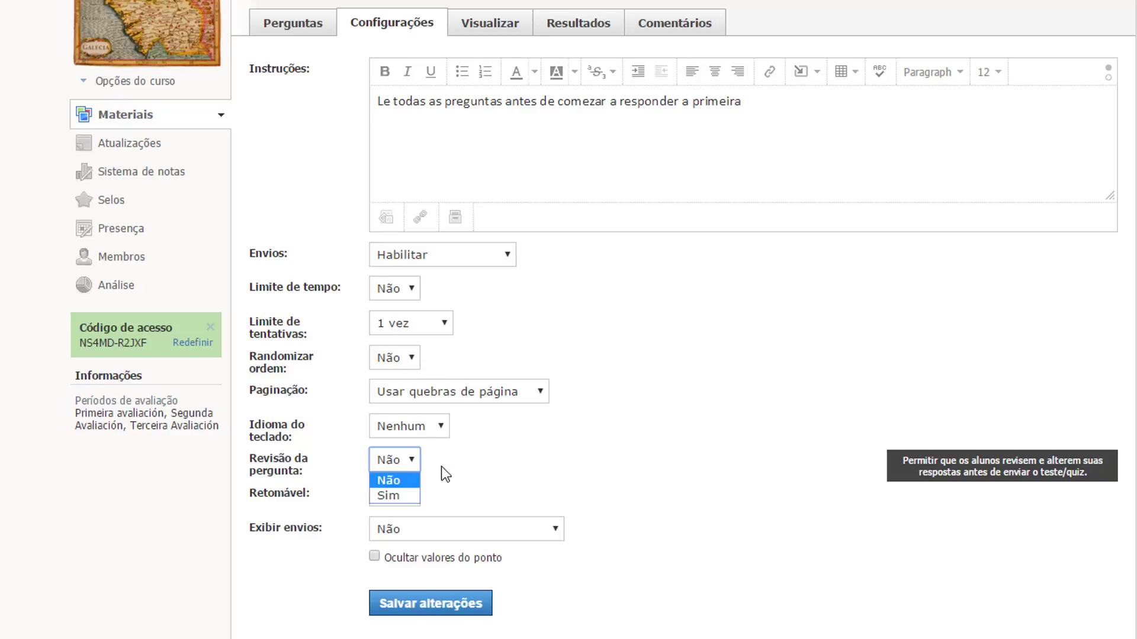
click(466, 465)
click(409, 495)
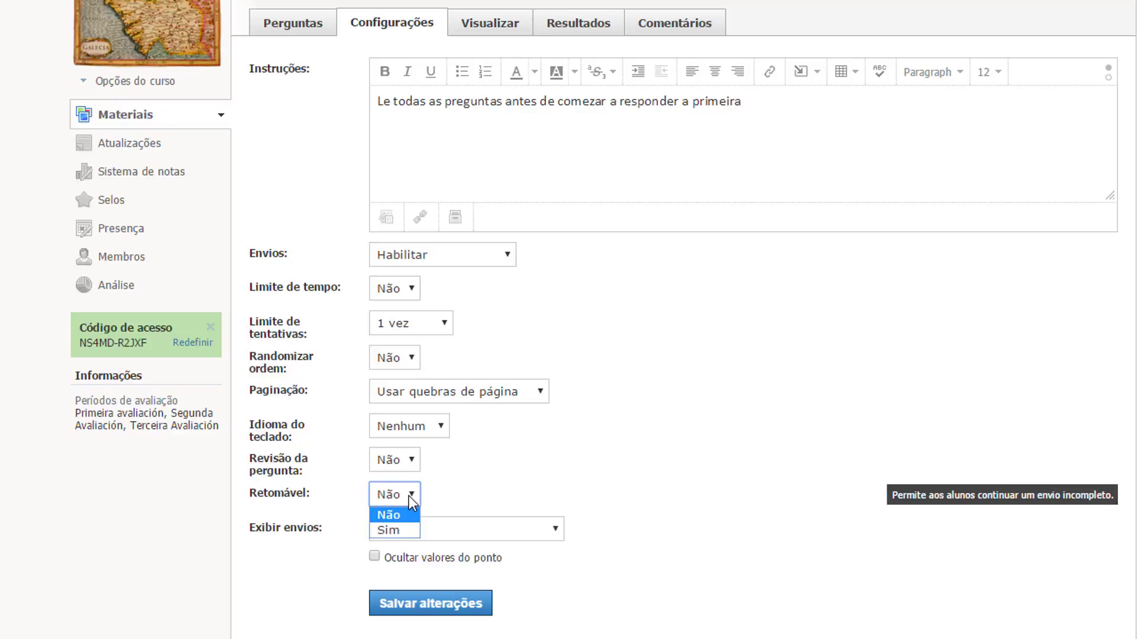
click(462, 495)
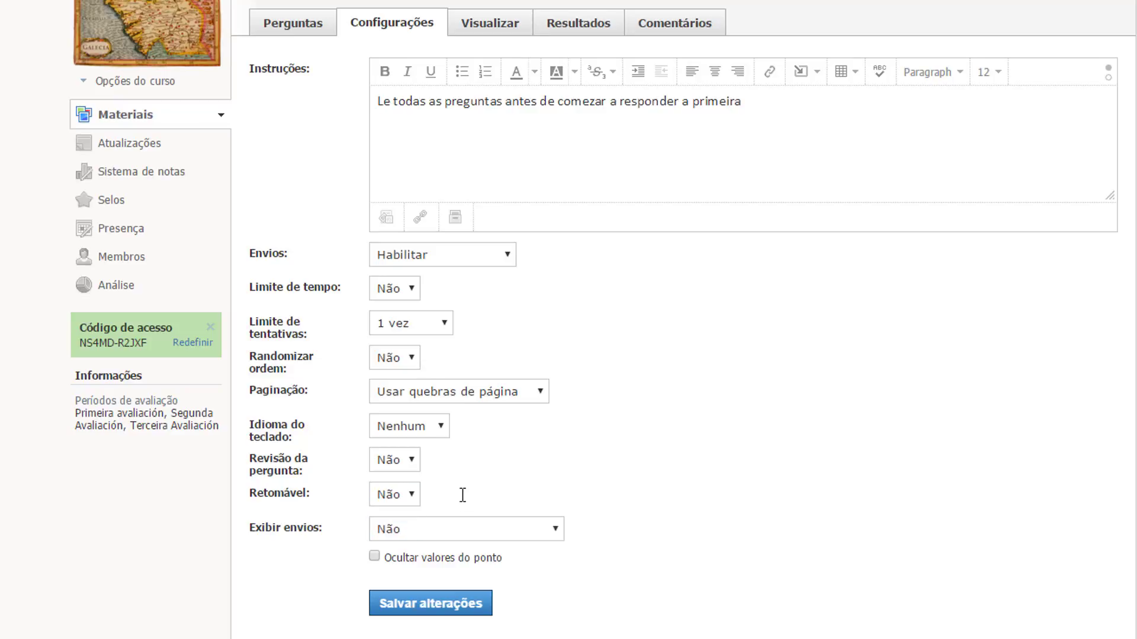
click(555, 536)
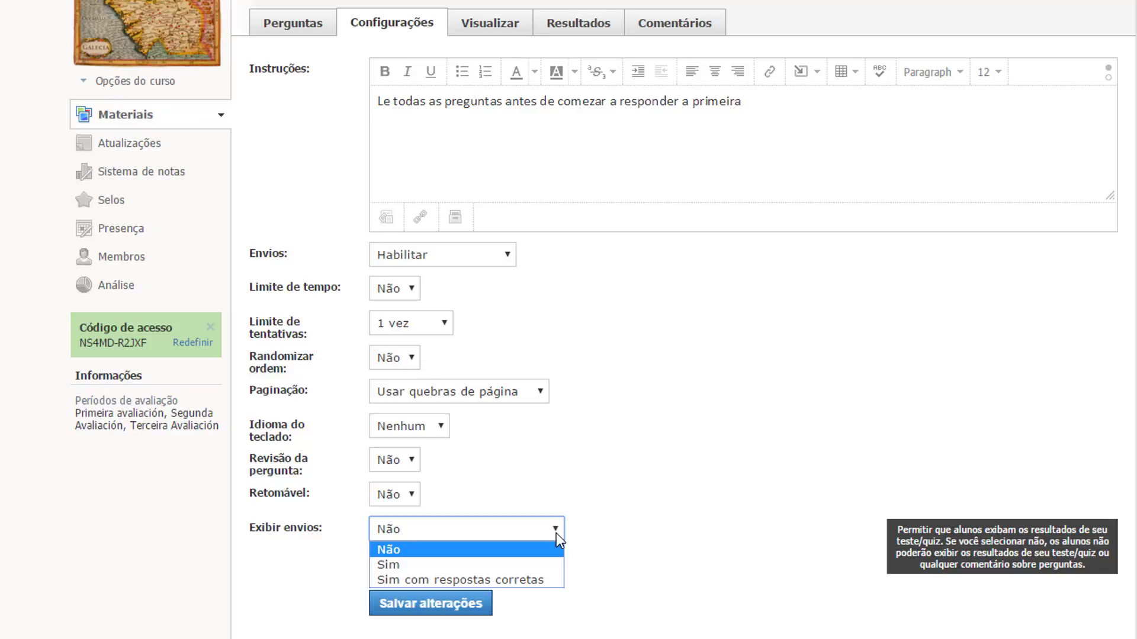
click(670, 532)
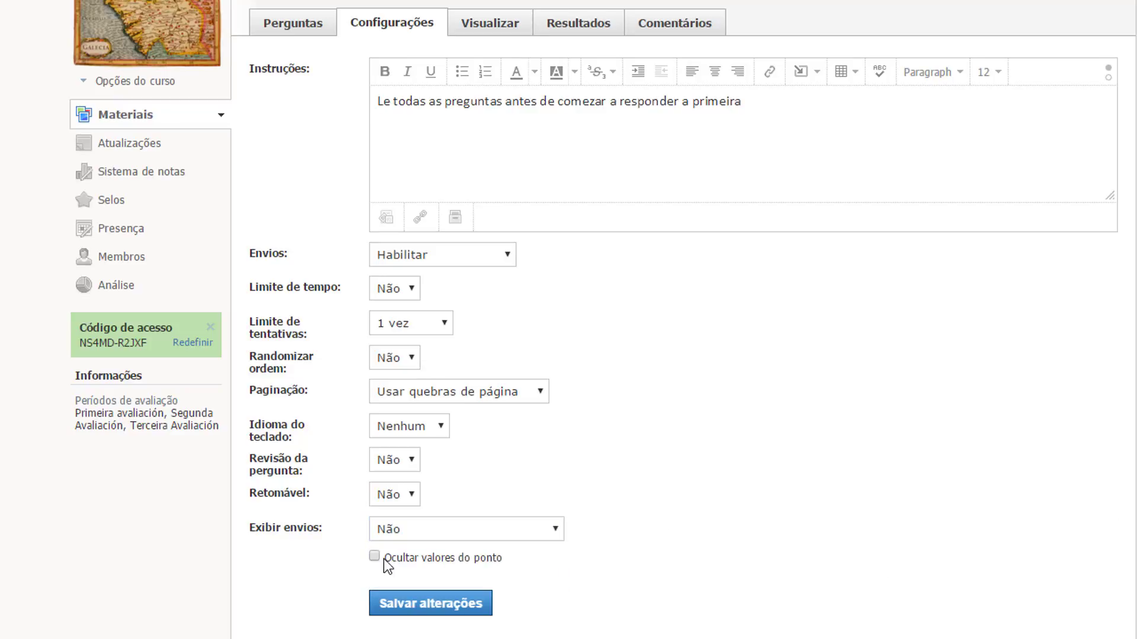
Step: Save the changes to the quiz settings
click(427, 610)
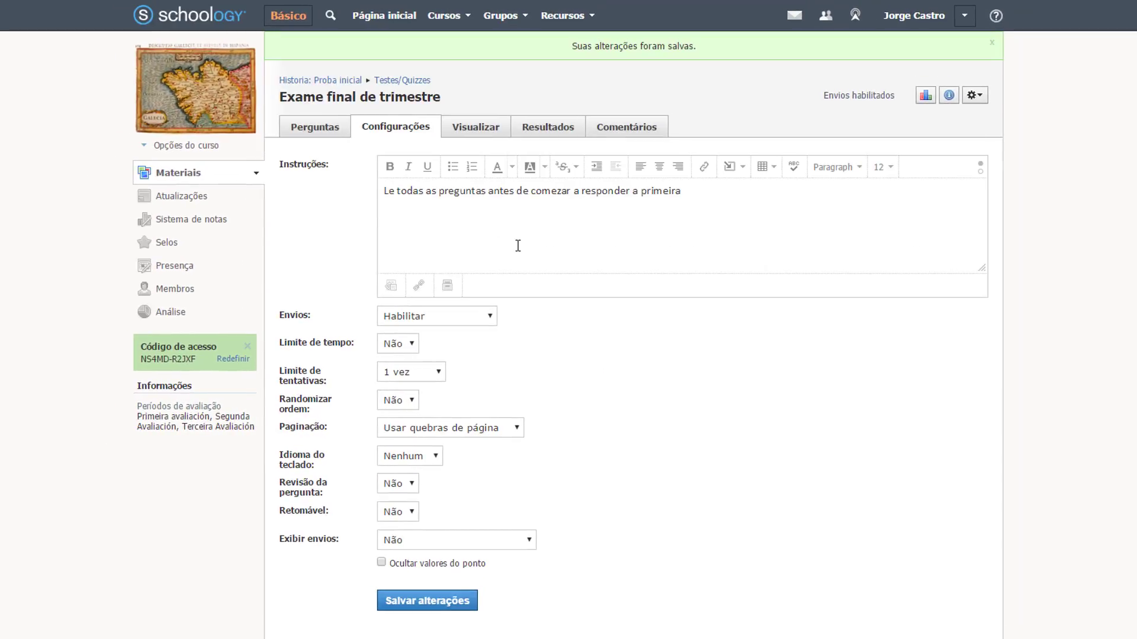
Step: Preview the quiz and examine the per-student list of attempts and final scores in its results
click(474, 132)
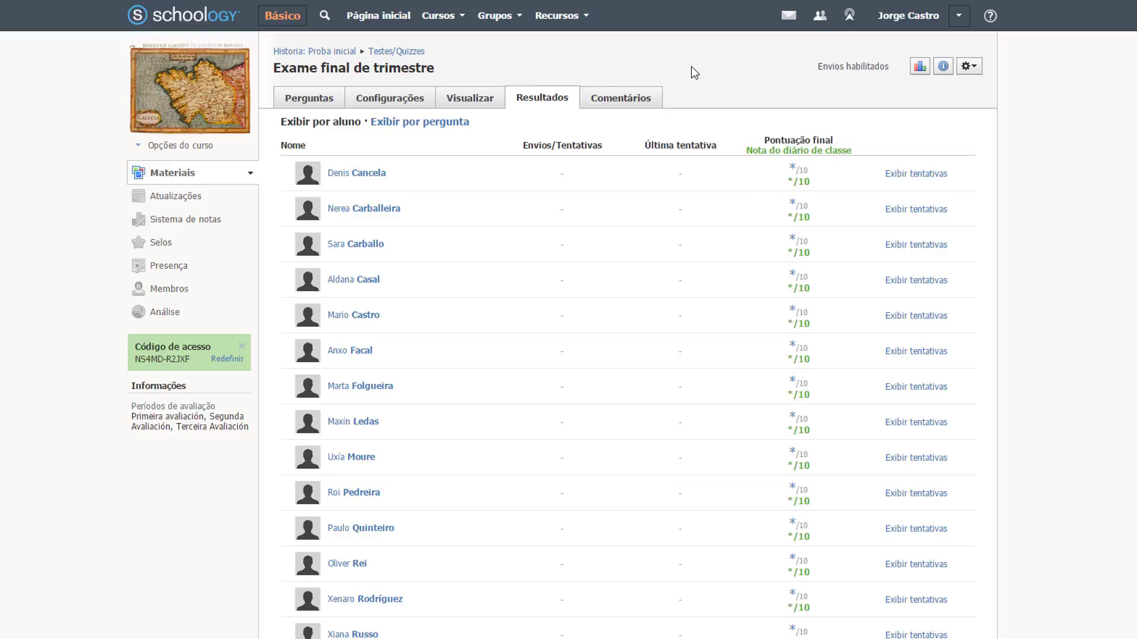
scroll(739, 434, down, 3)
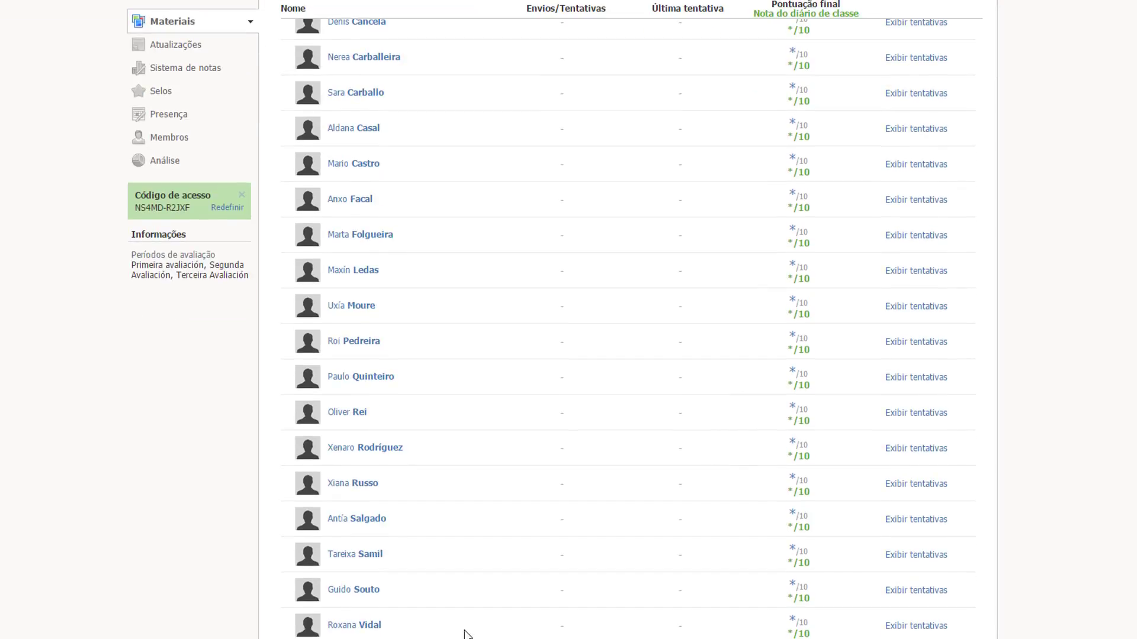
scroll(146, 489, up, 3)
scroll(145, 486, down, 3)
scroll(247, 242, up, 3)
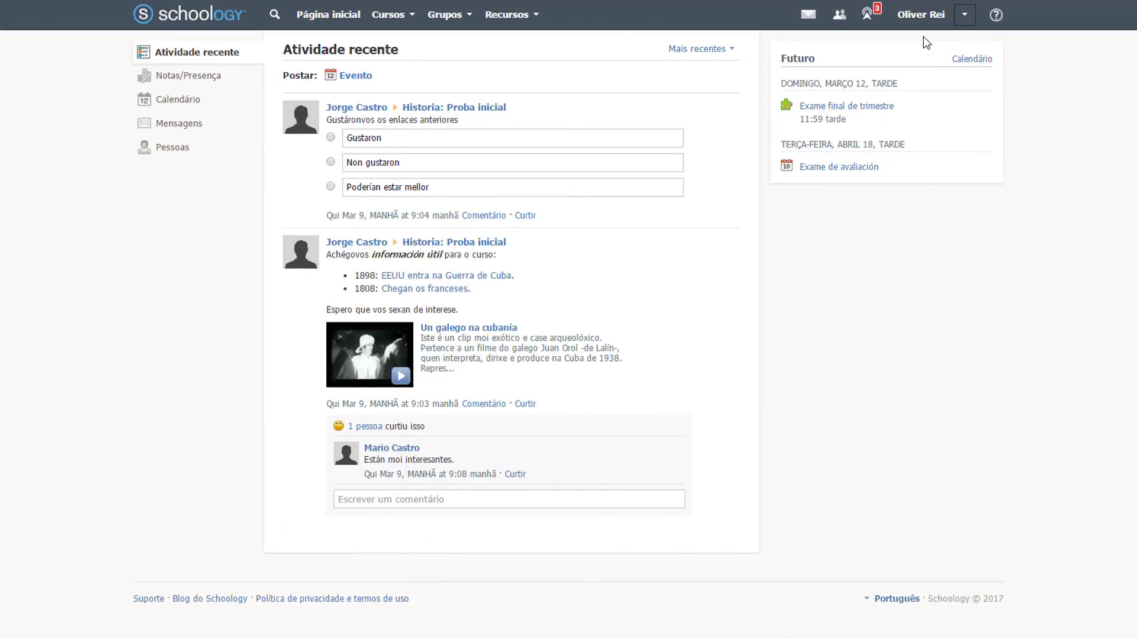
Step: In the student account, check the notifications and start an attempt at "Exame final de trimestre" in the Historia: Proba inicial course
click(868, 17)
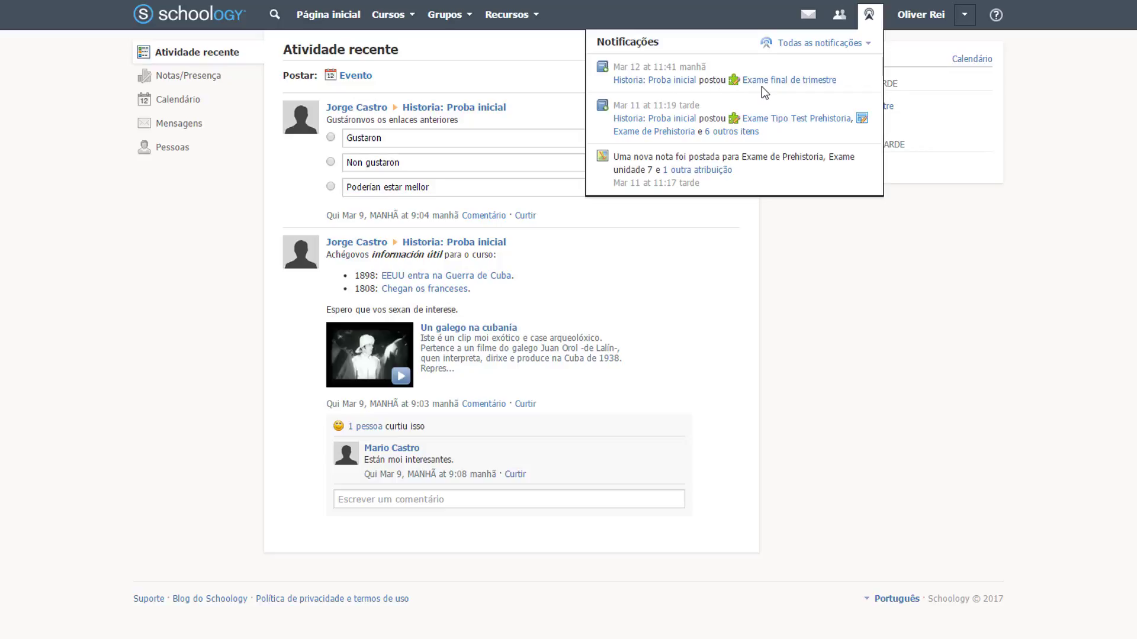
click(812, 255)
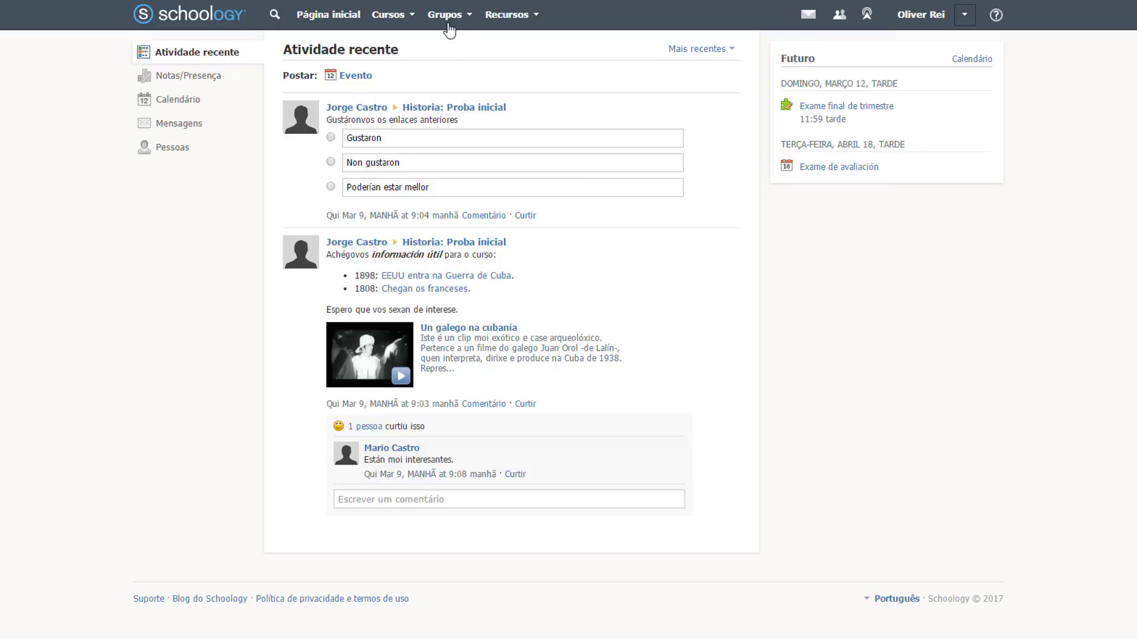
click(412, 19)
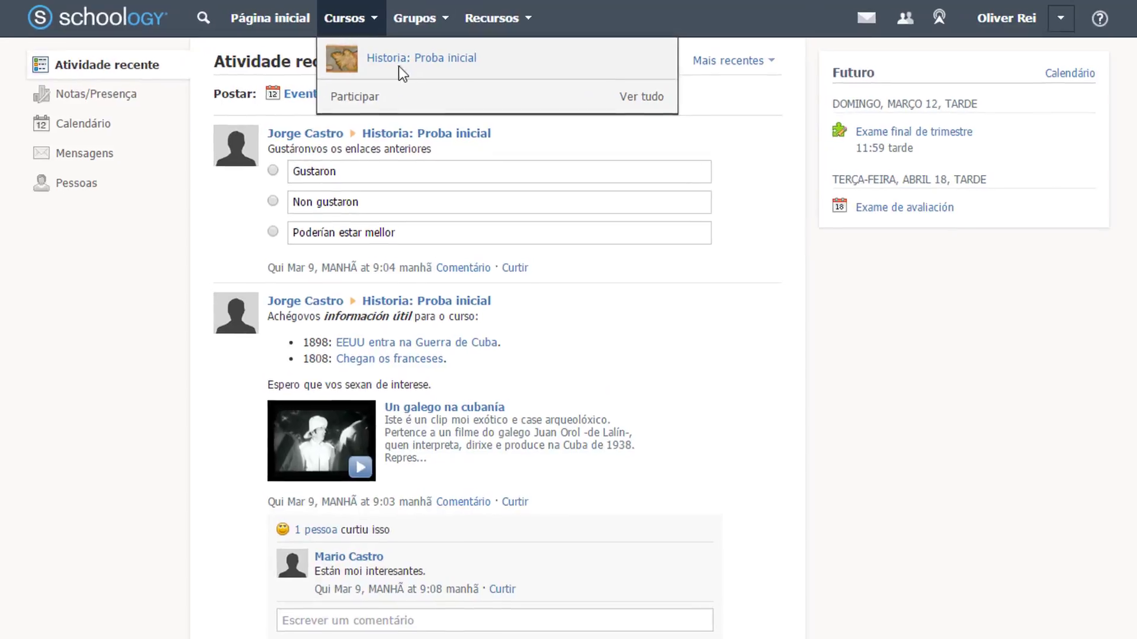
click(399, 66)
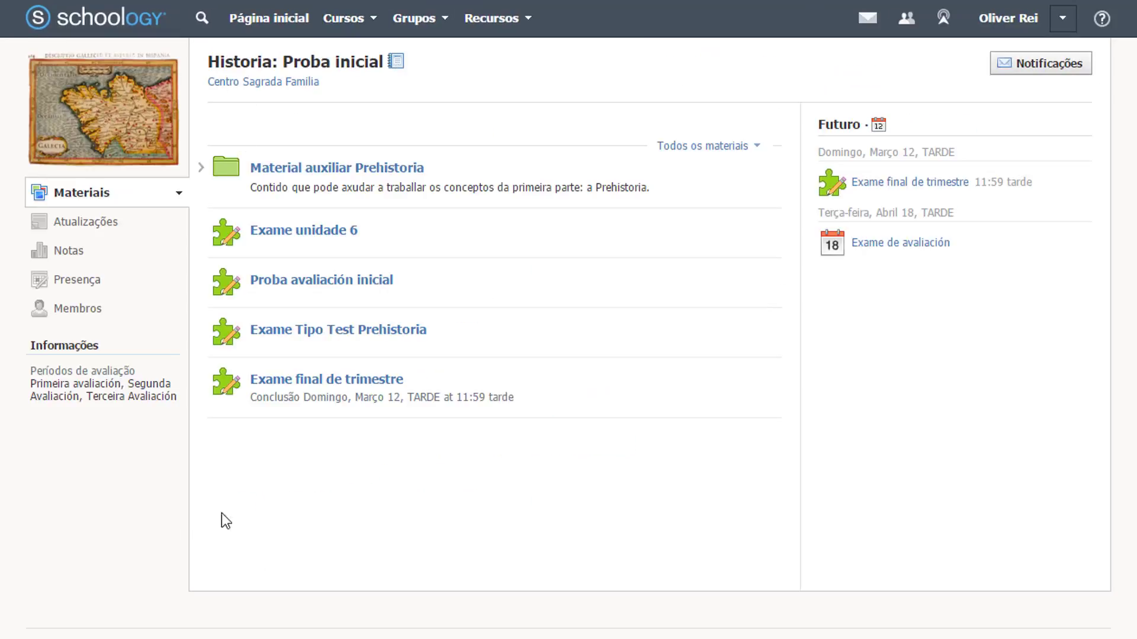
click(351, 388)
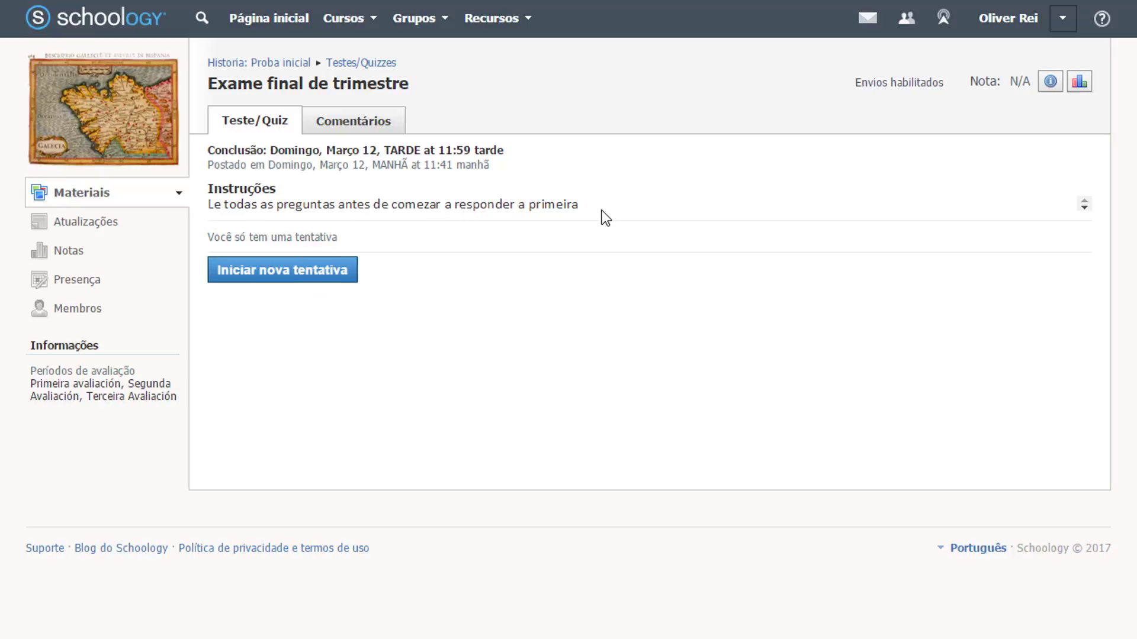
click(309, 272)
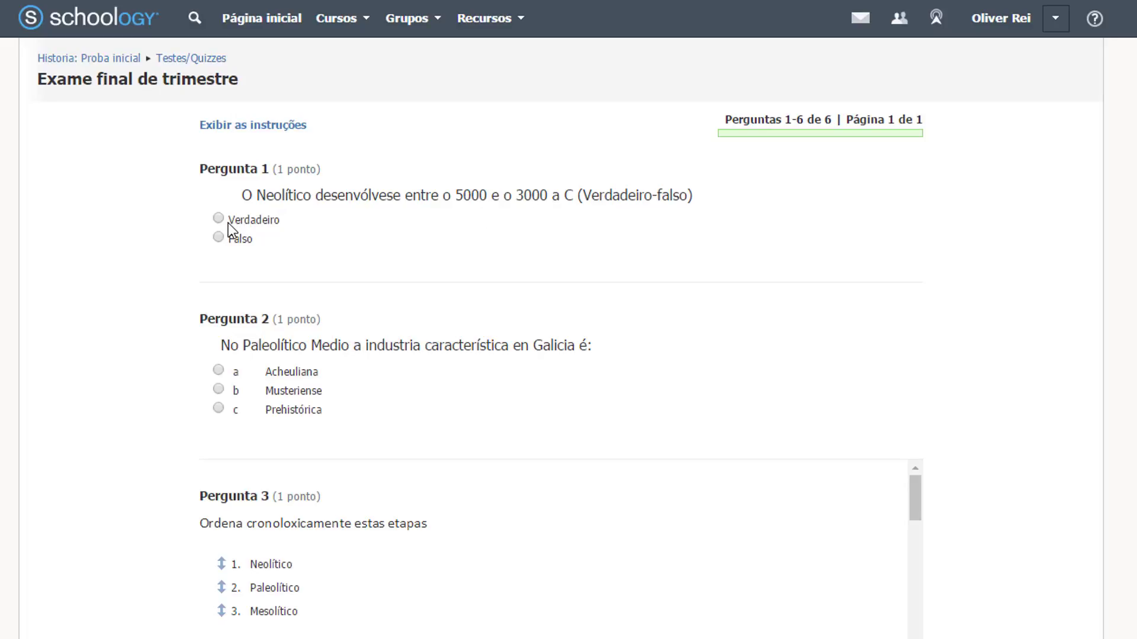
Step: Answer question 1 with Falso and question 2 with option b, Musteriense
click(223, 240)
scroll(466, 281, down, 2)
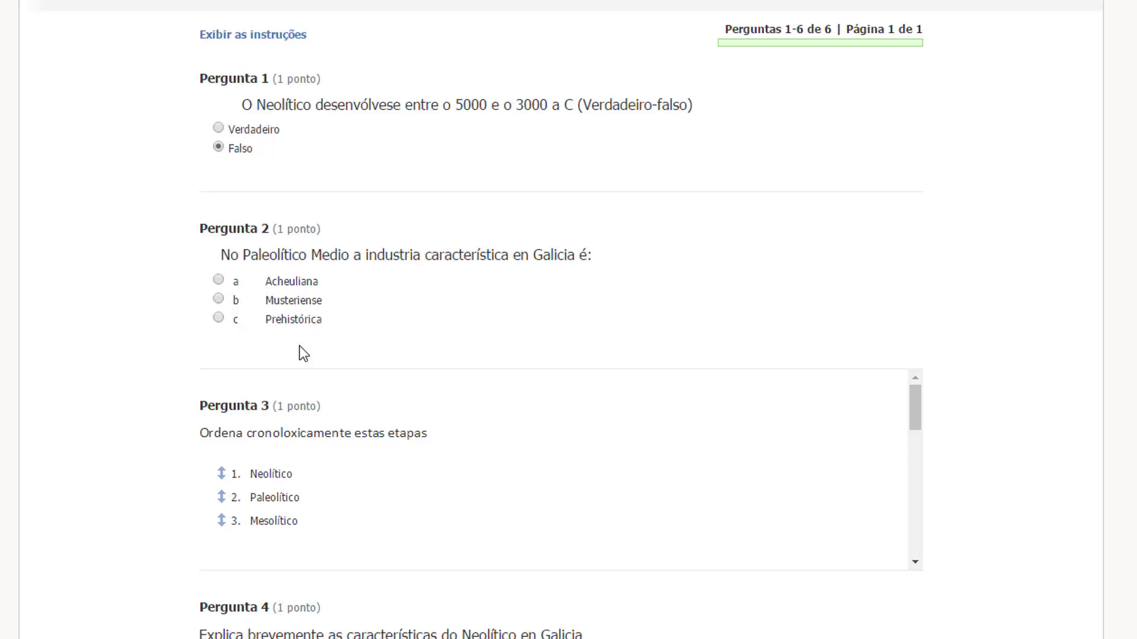
click(218, 300)
Step: Arrange the stages in question 3 chronologically as Paleolítico, Mesolítico, Neolítico
scroll(471, 356, down, 3)
scroll(454, 357, up, 2)
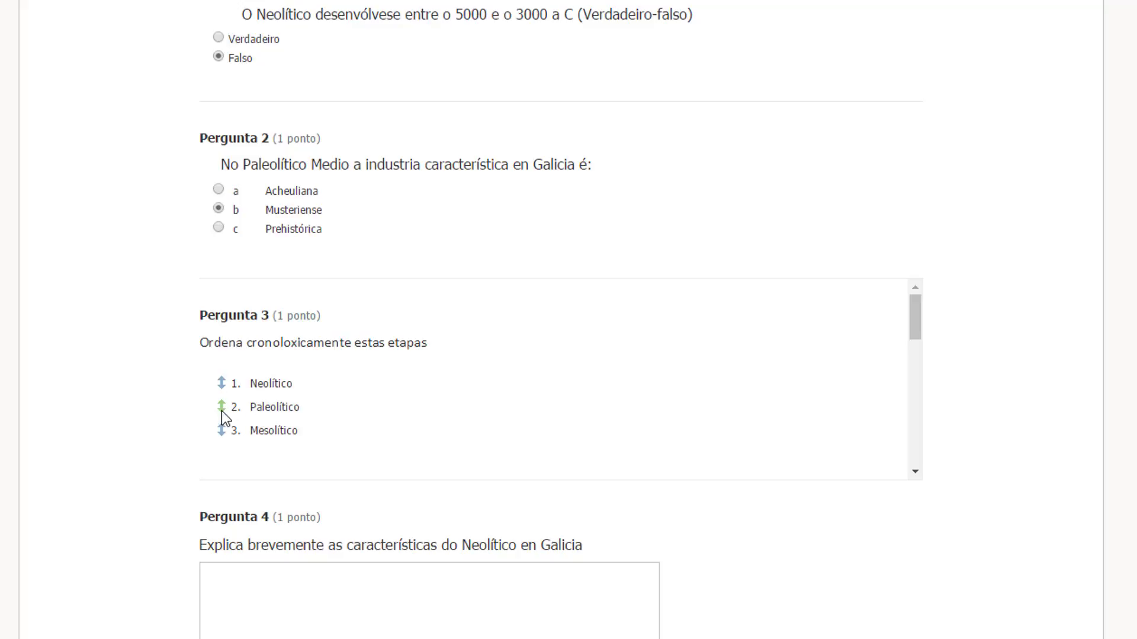
drag(222, 407, 222, 384)
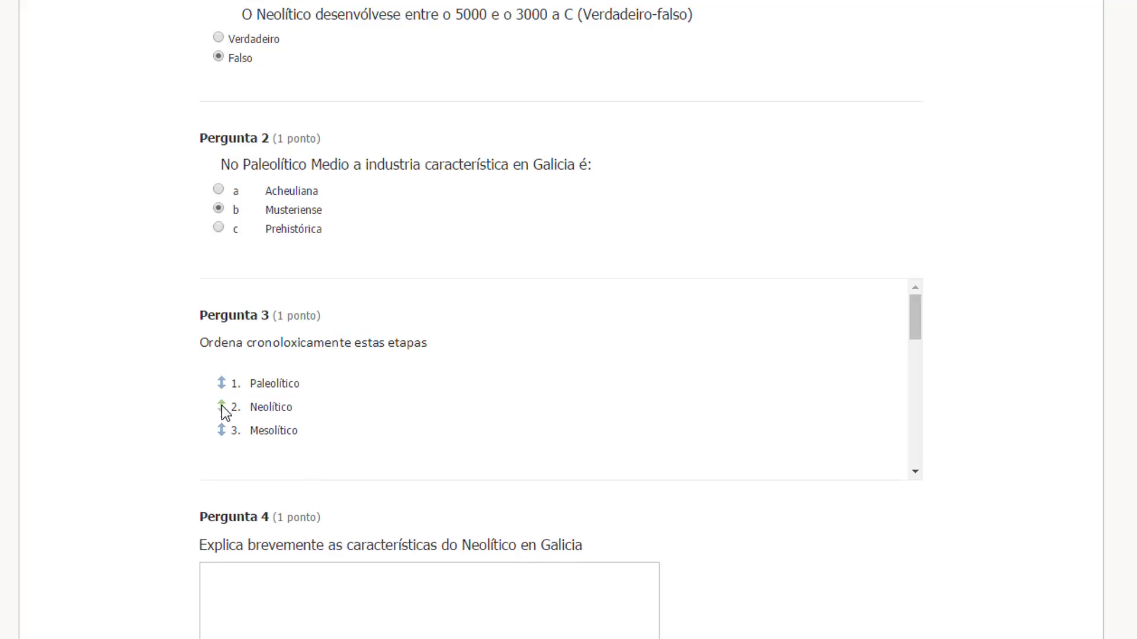
drag(225, 432, 230, 404)
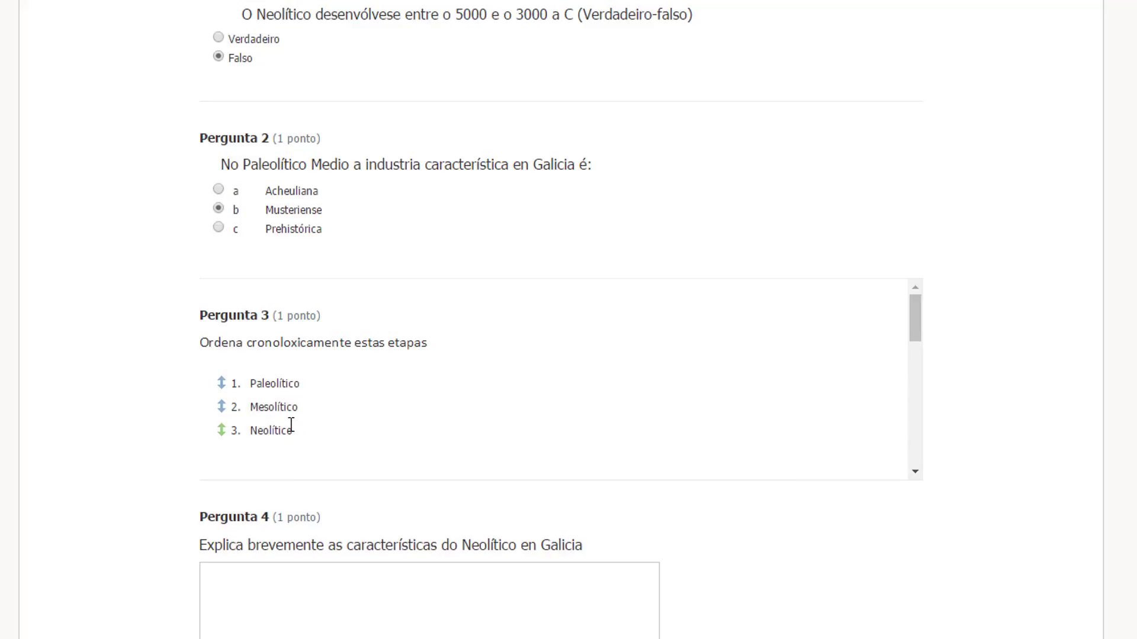
mouse_move(917, 331)
mouse_down()
mouse_move(915, 400)
mouse_move(917, 313)
mouse_up()
Step: Paste the copied text on the Neolítico as the answer to question 4 and end it with a period
scroll(532, 553, down, 3)
click(523, 424)
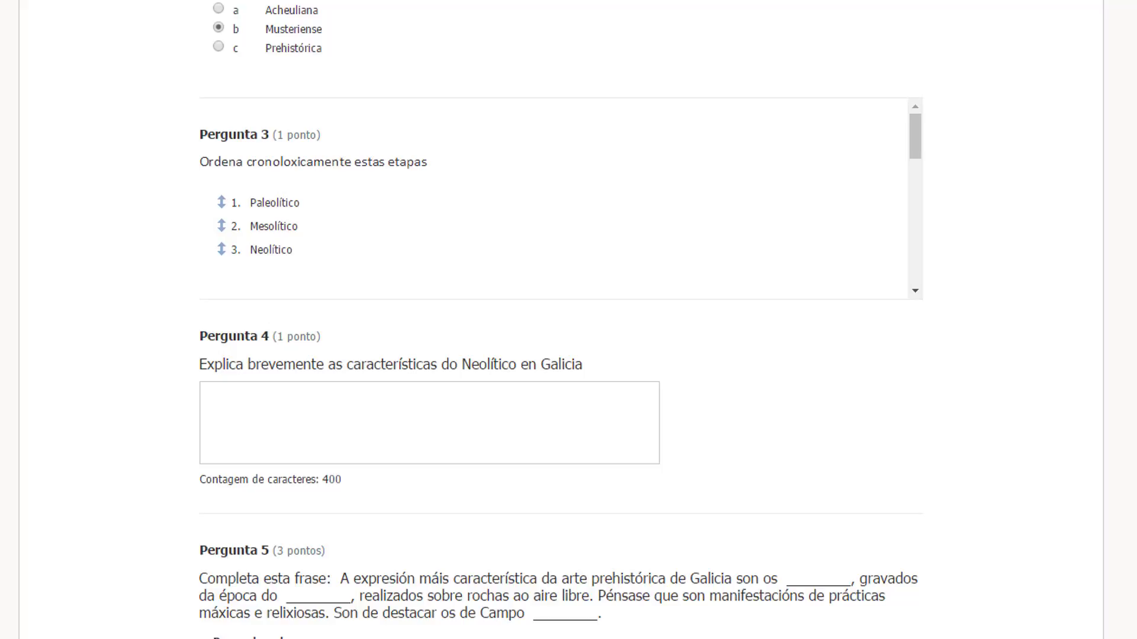
click(488, 436)
right_click(488, 438)
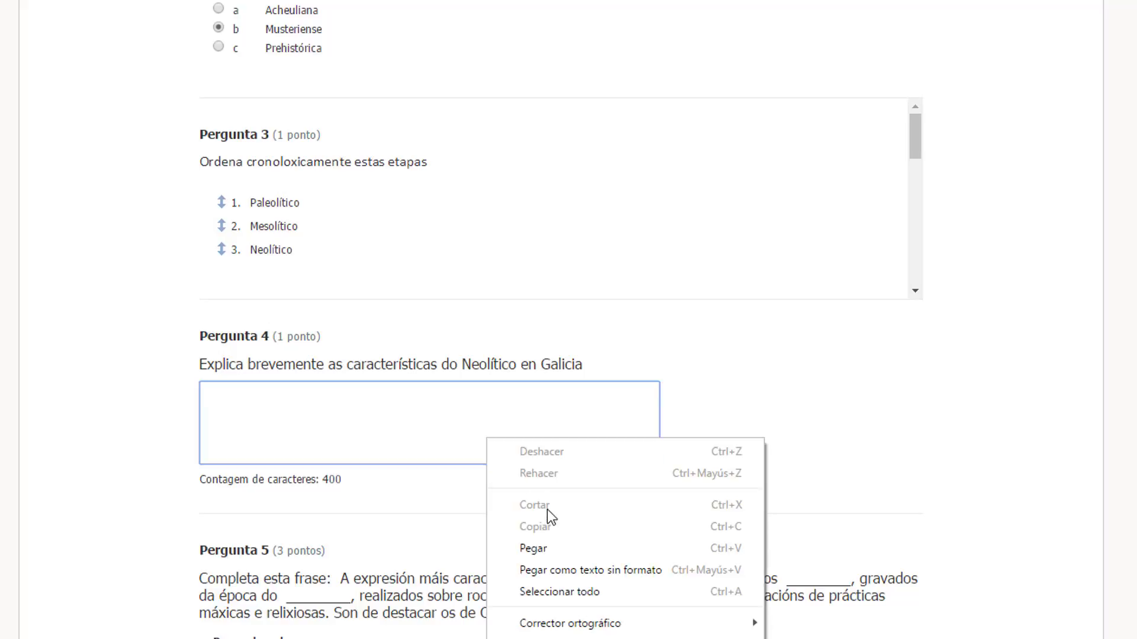
click(546, 551)
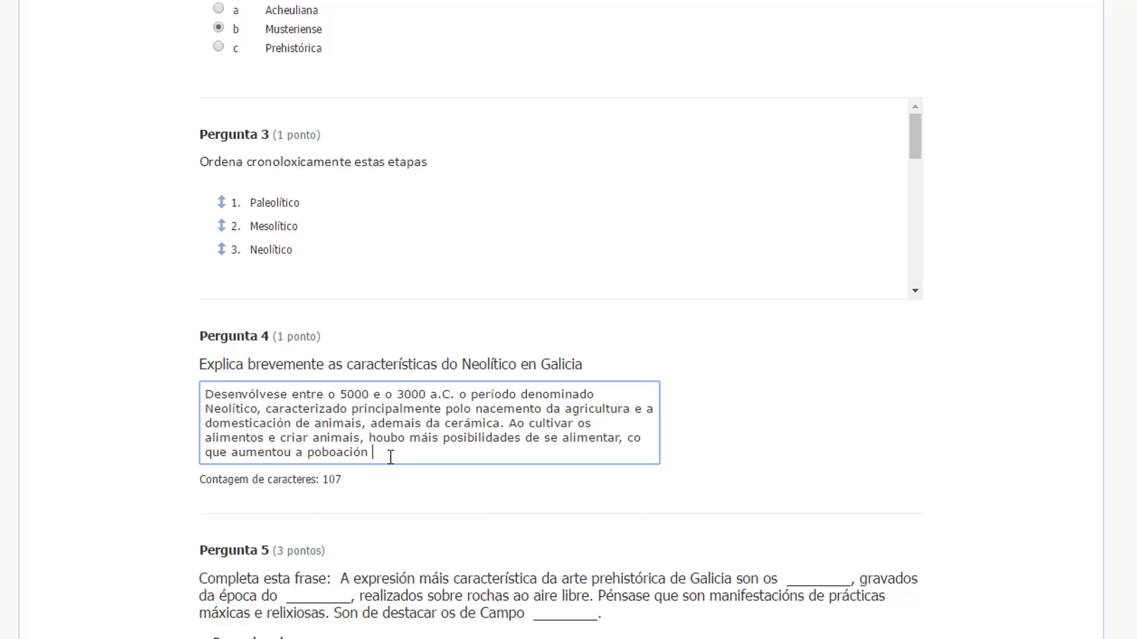
key(BackSpace)
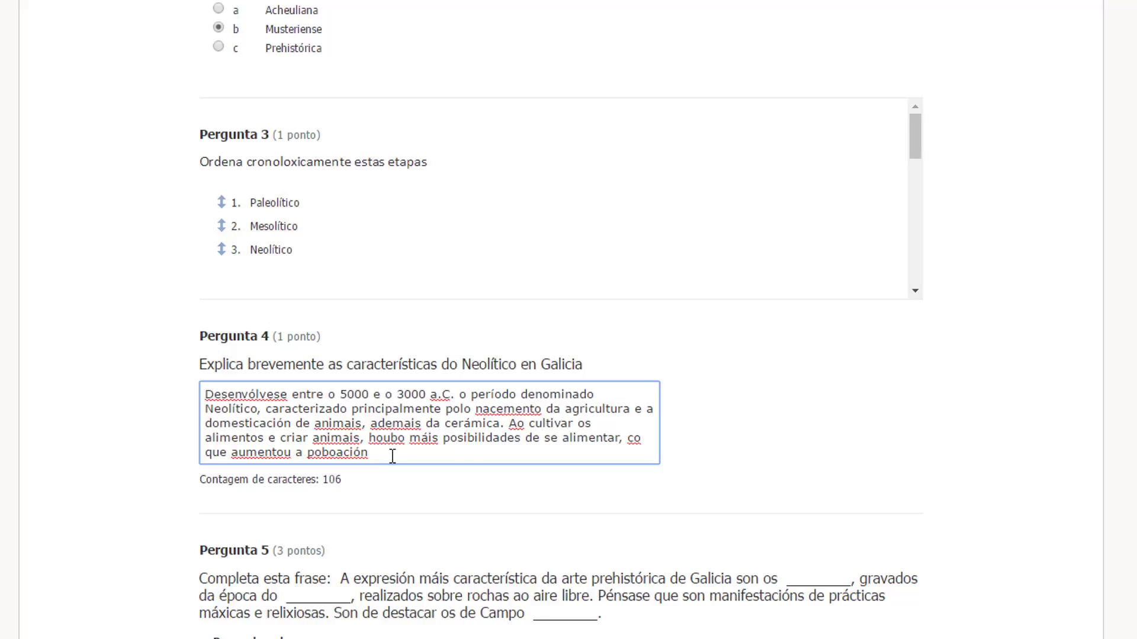
text(.)
Step: Complete the three blanks in question 5 with Petróglifos, Bronce and da Leña
scroll(438, 532, down, 3)
scroll(414, 362, down, 2)
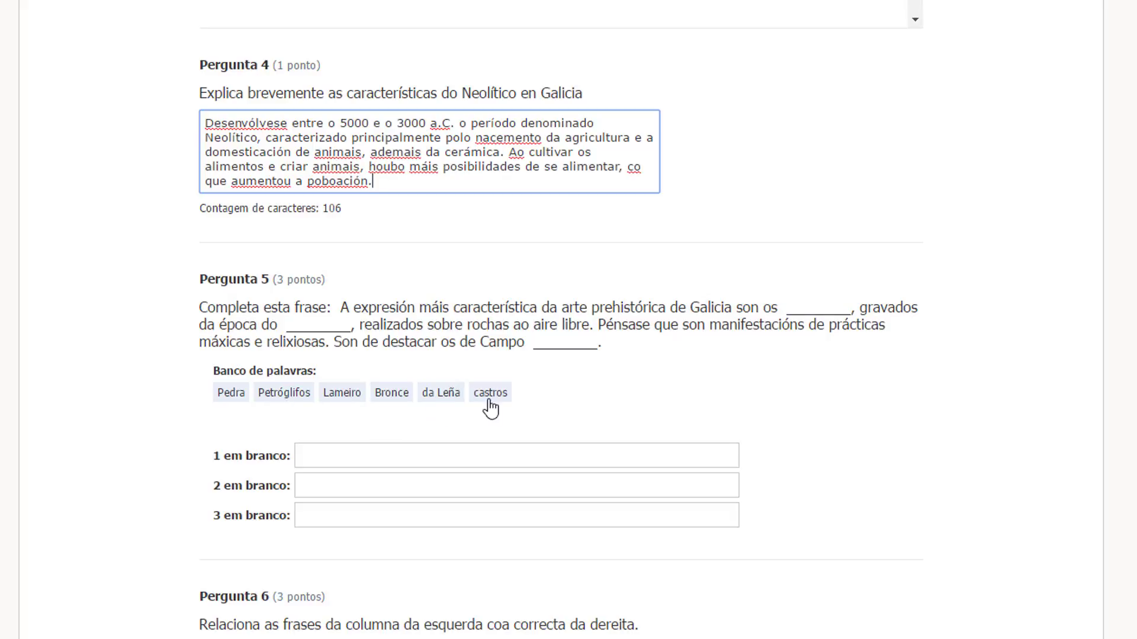
click(818, 305)
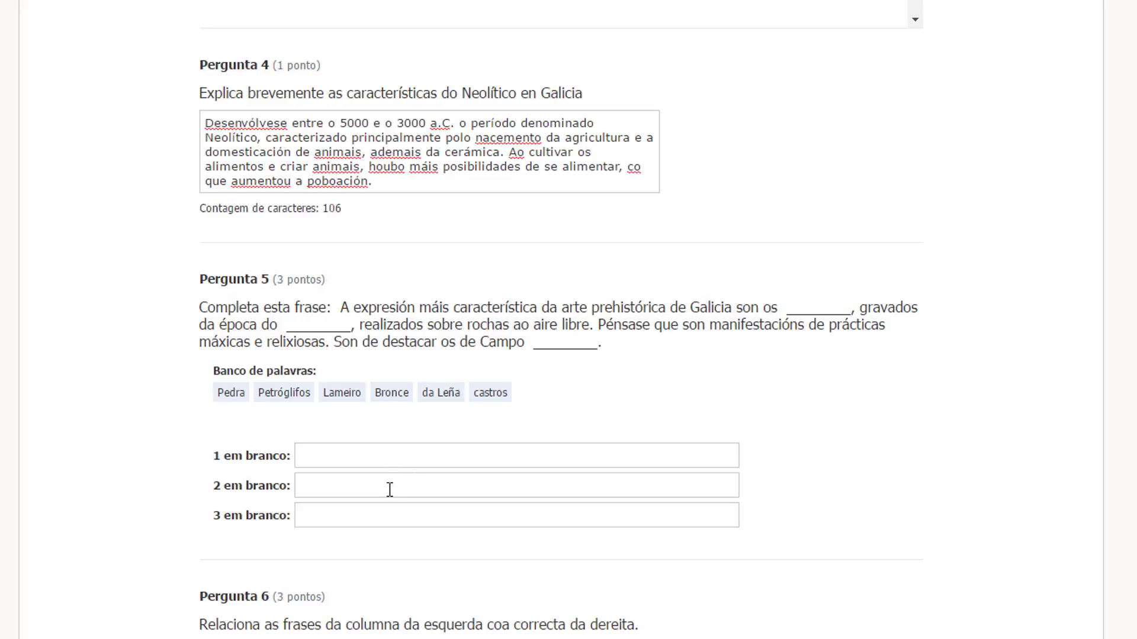
click(386, 467)
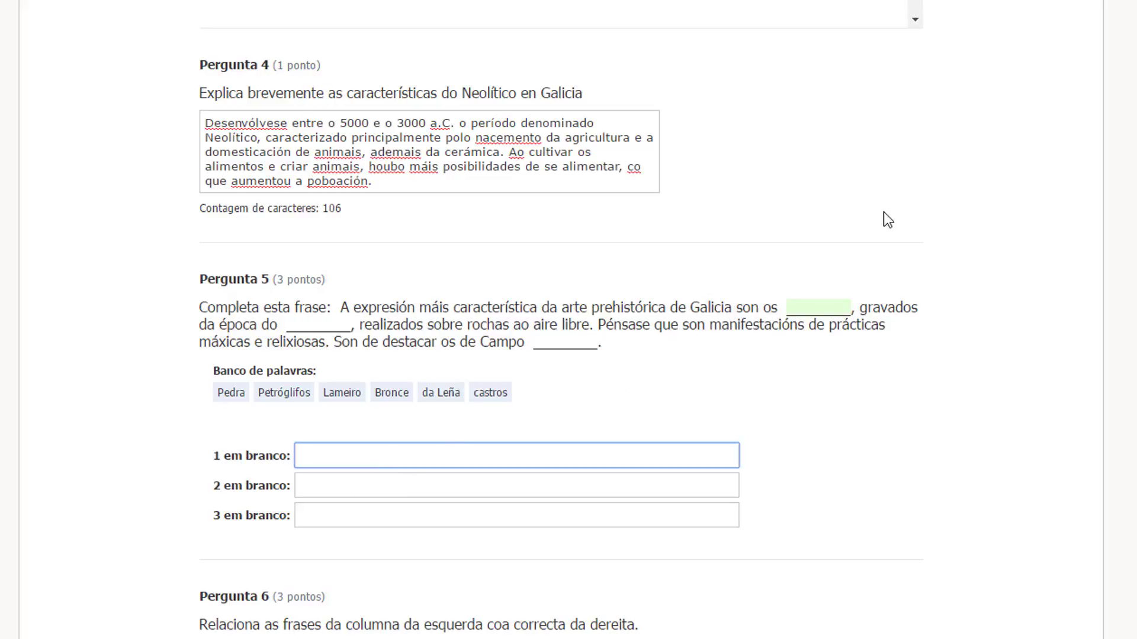
text(Petróglifos)
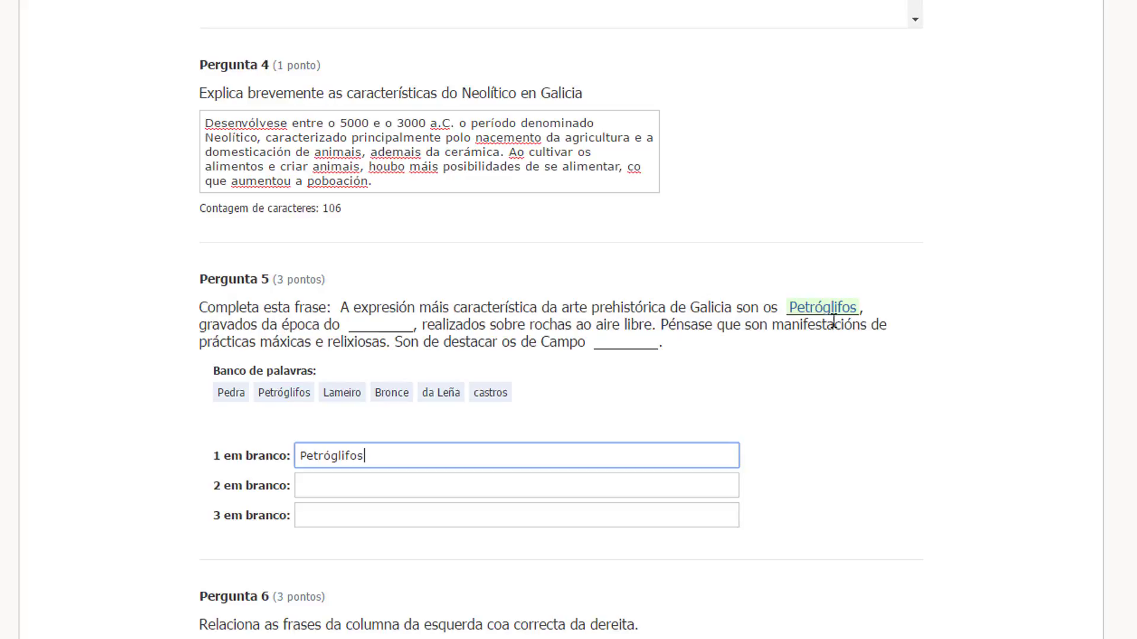
click(353, 480)
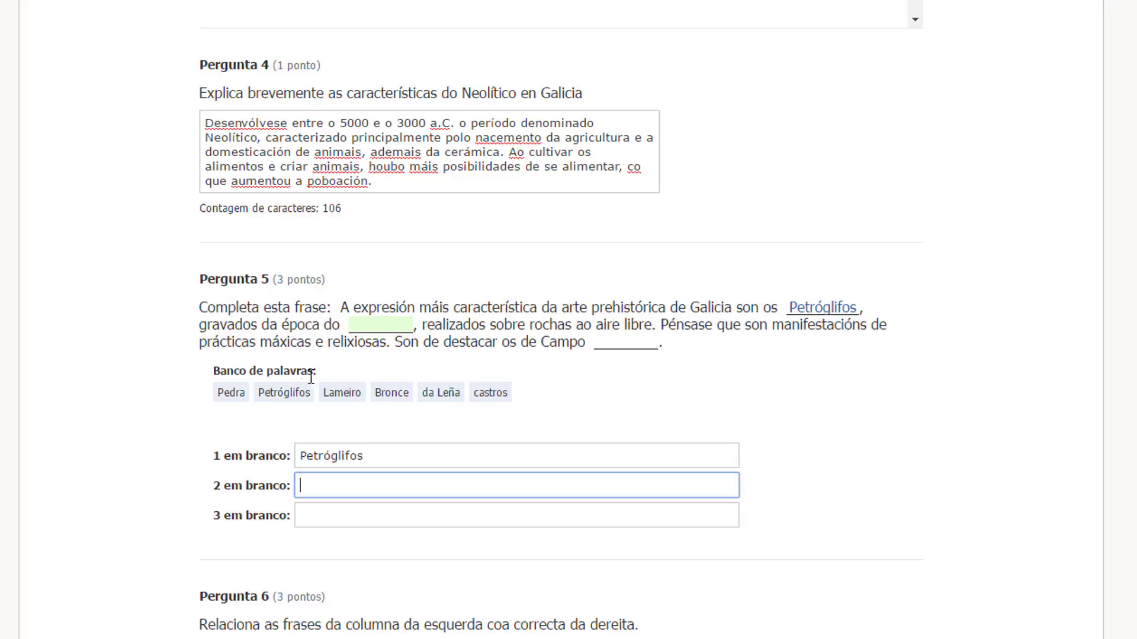
click(386, 394)
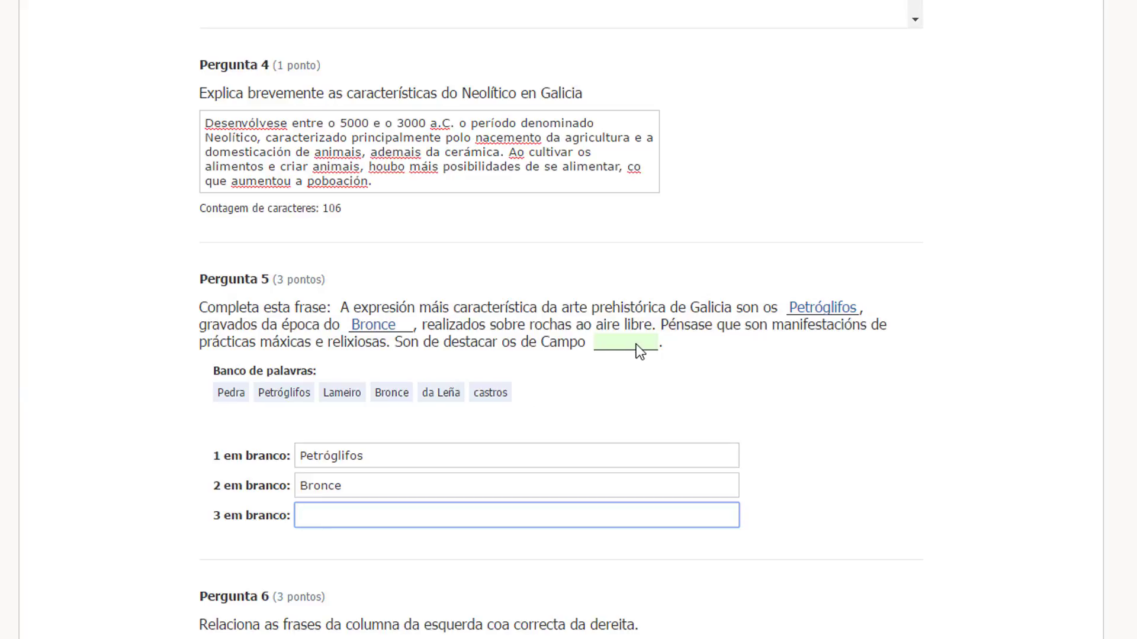
click(436, 394)
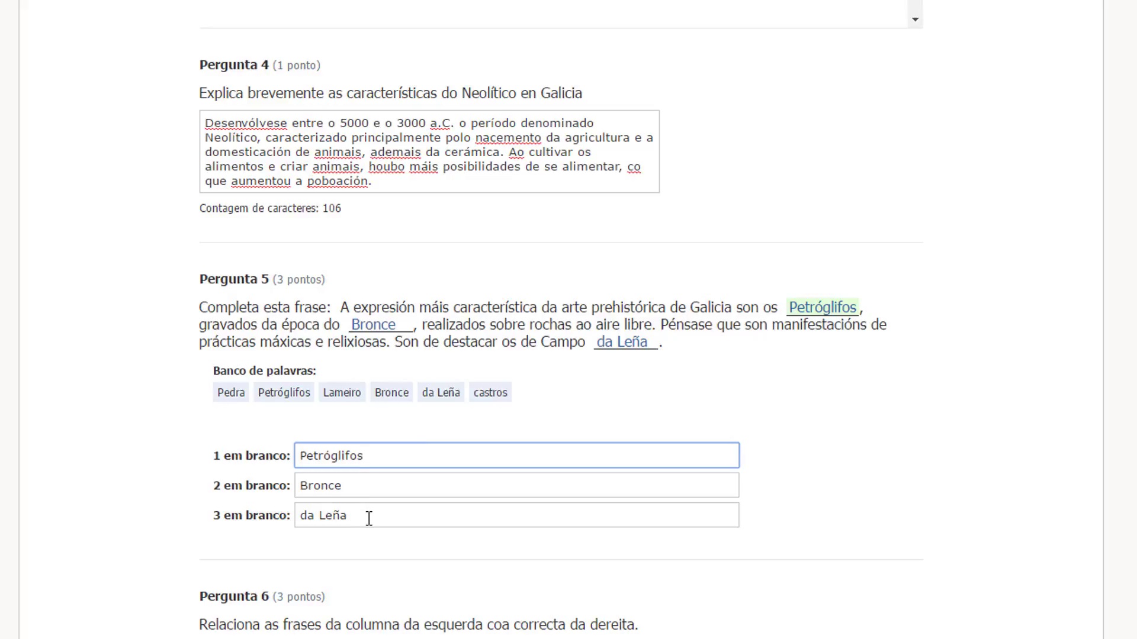
click(762, 356)
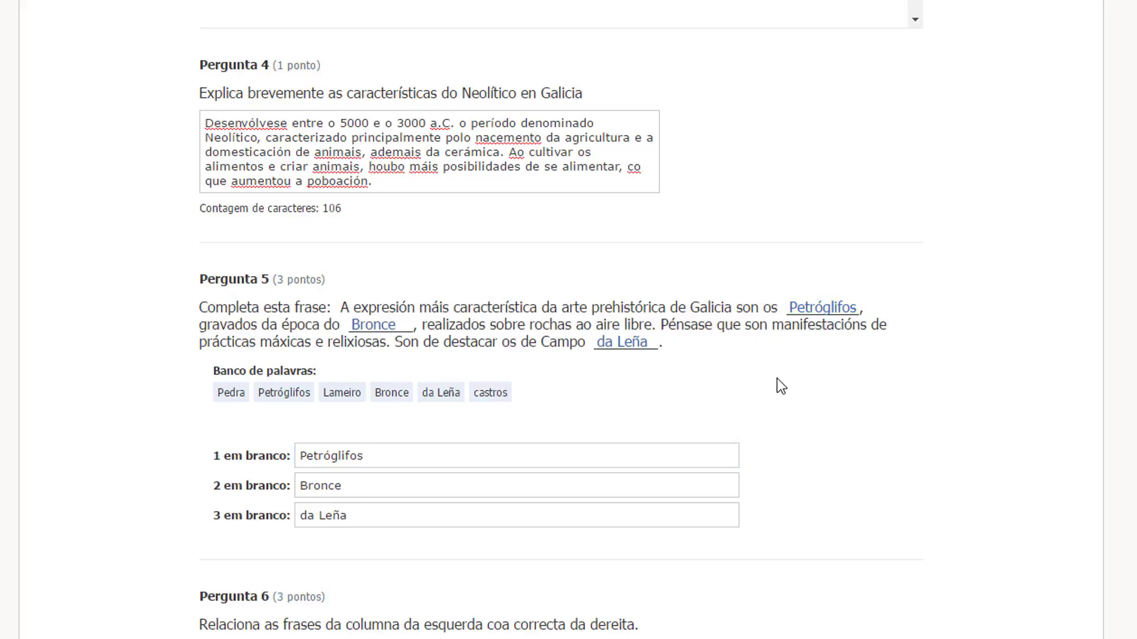
Step: Match items 1, 2 and 3 in question 6 with c, b and a, and submit the completed quiz
scroll(777, 379, down, 2)
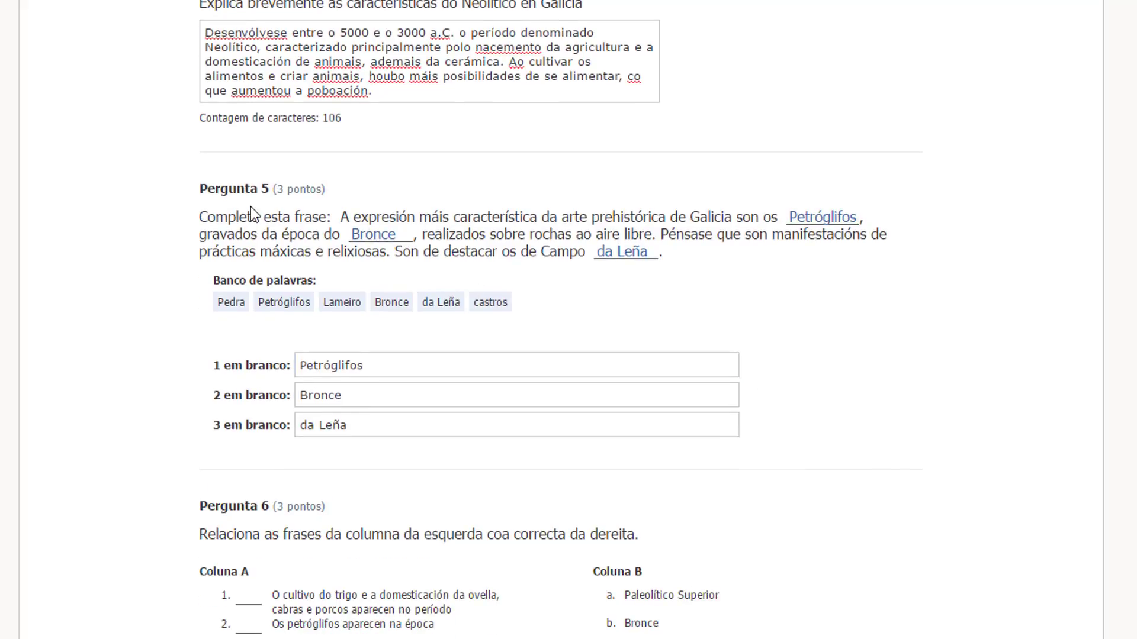
scroll(855, 356, down, 2)
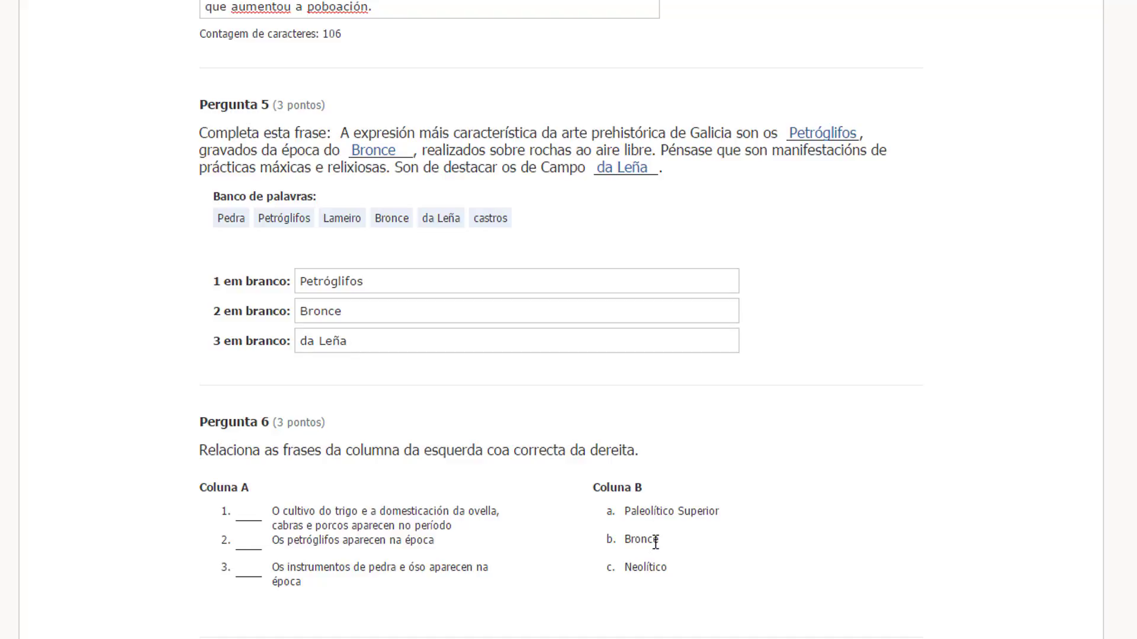
click(248, 513)
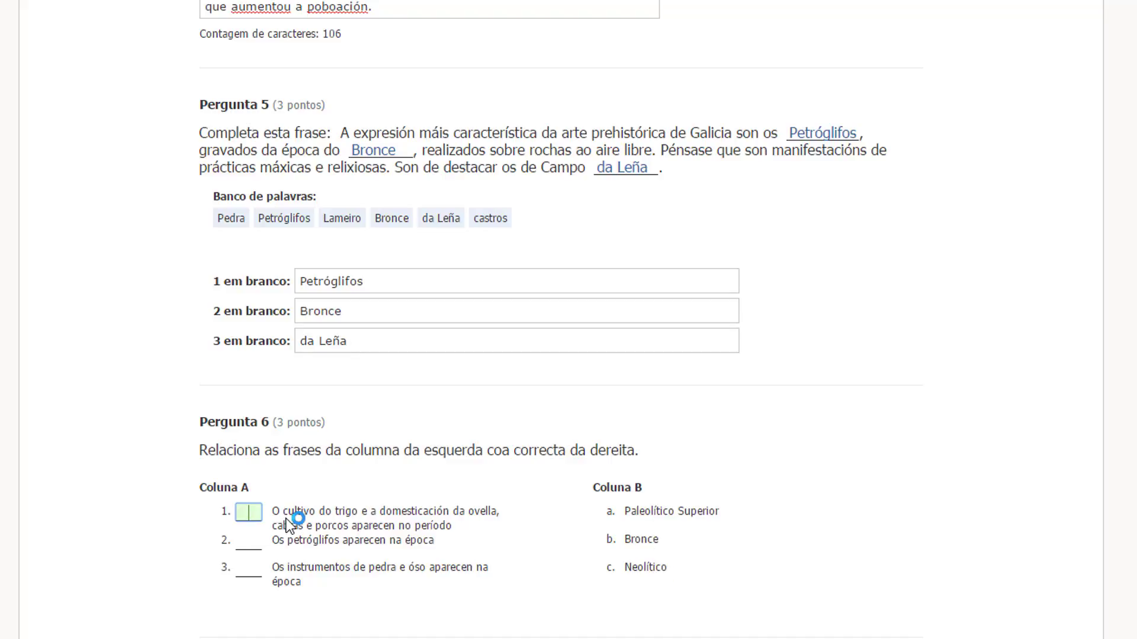
text(c)
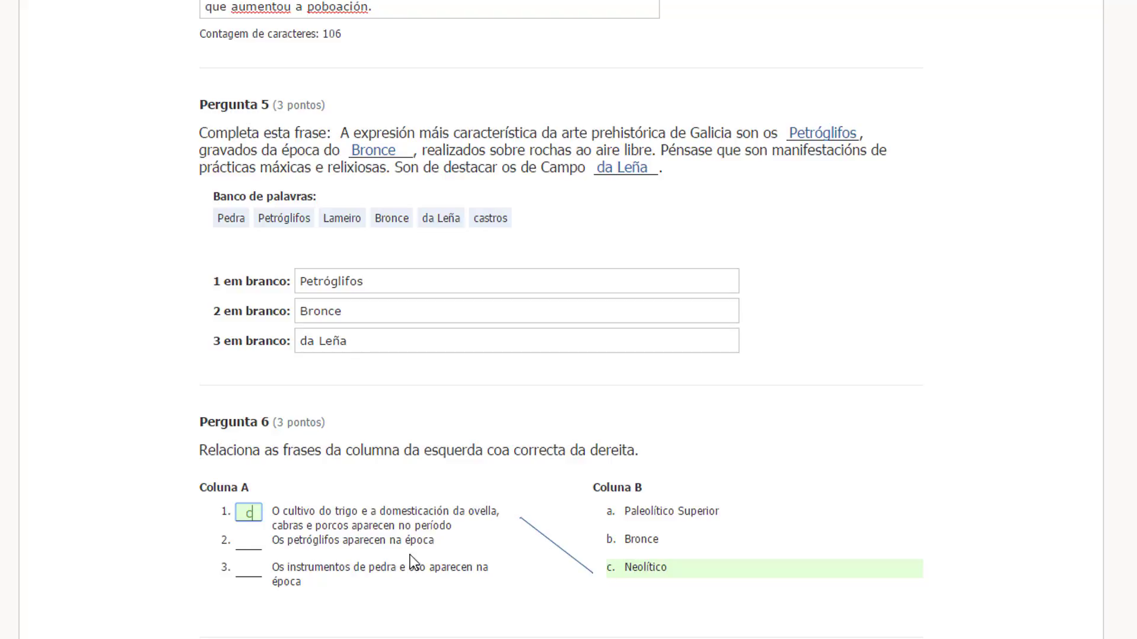
click(261, 544)
text(b)
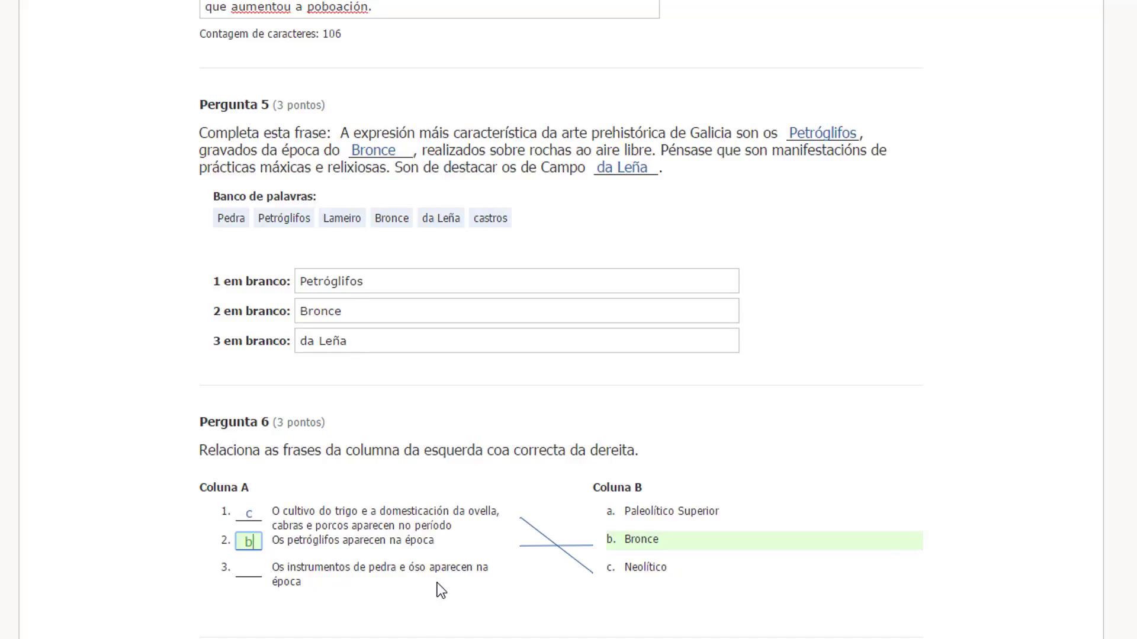
click(257, 568)
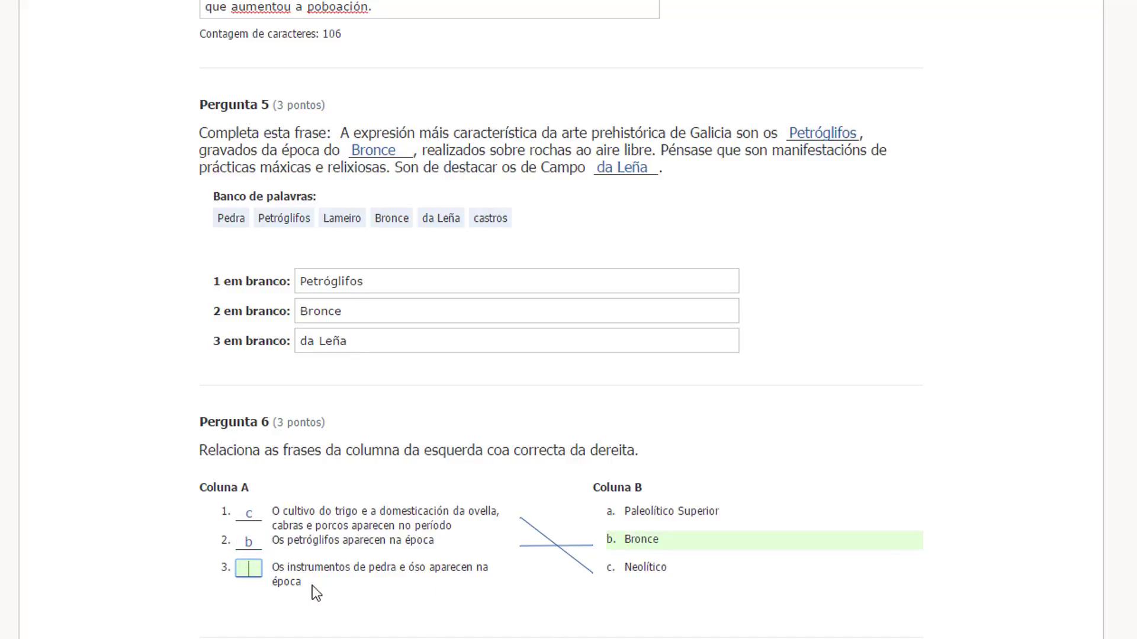
text(a)
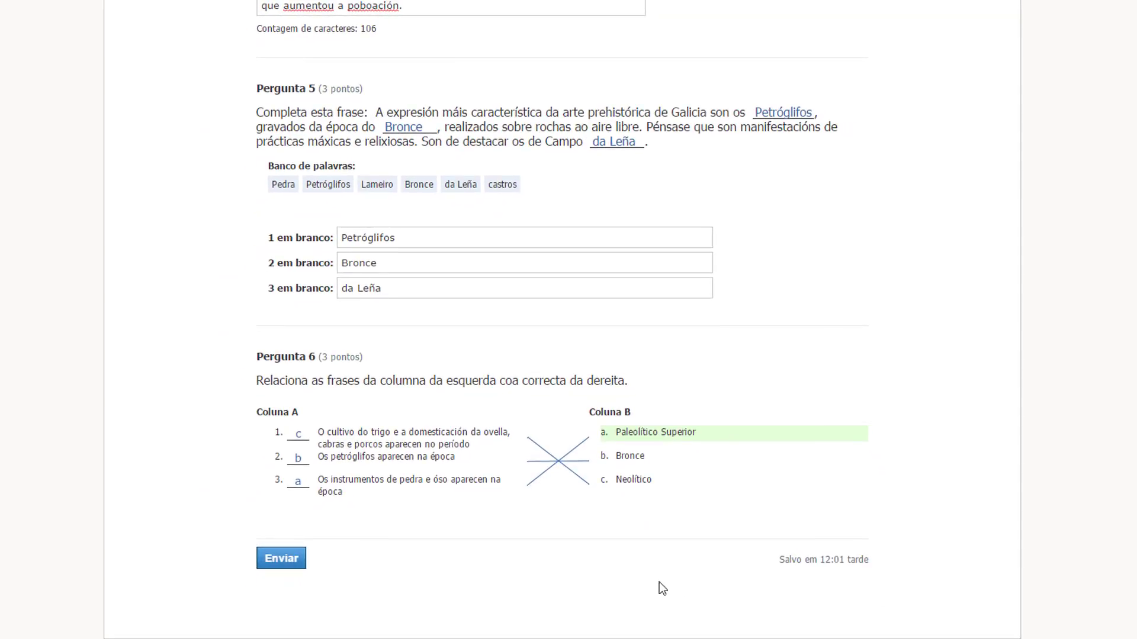
click(281, 560)
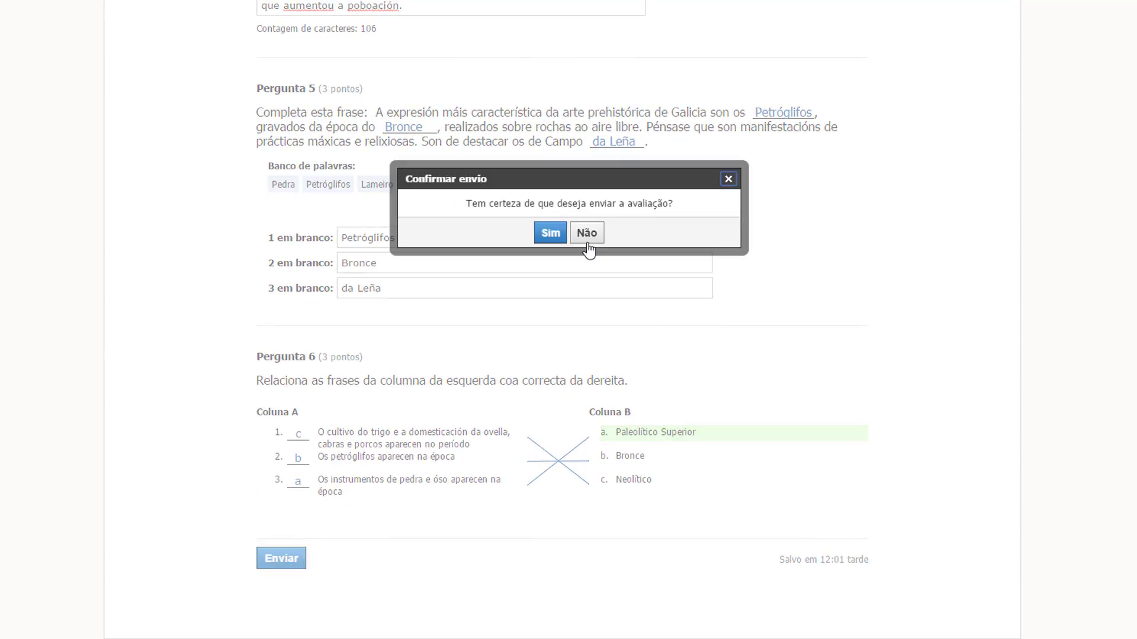
click(550, 233)
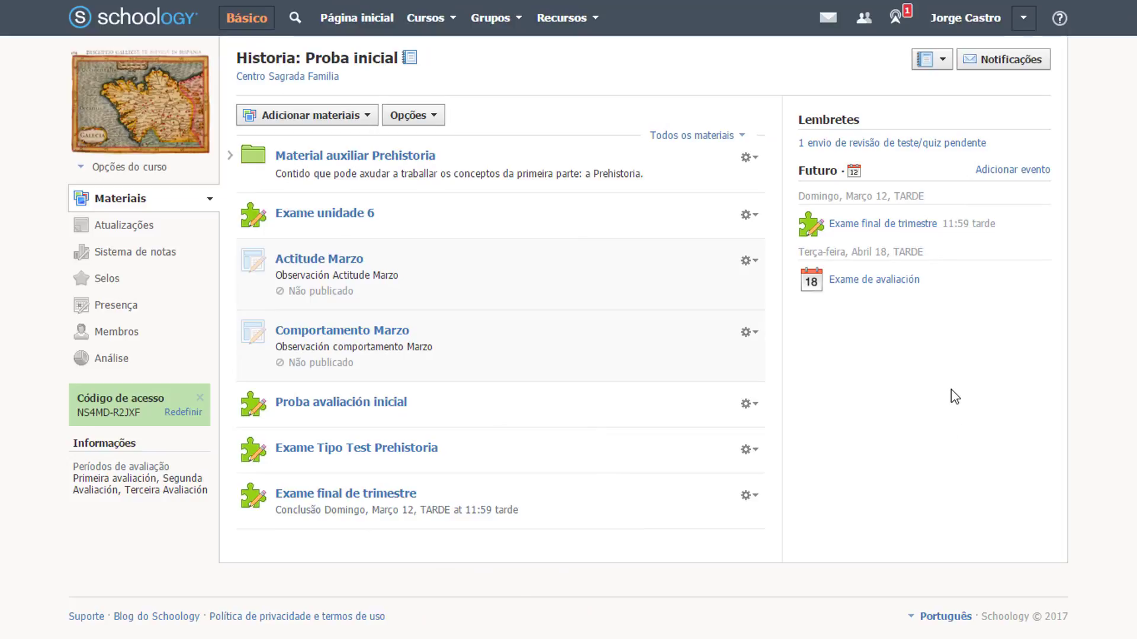
Step: Check the new notification in the teacher account
click(897, 23)
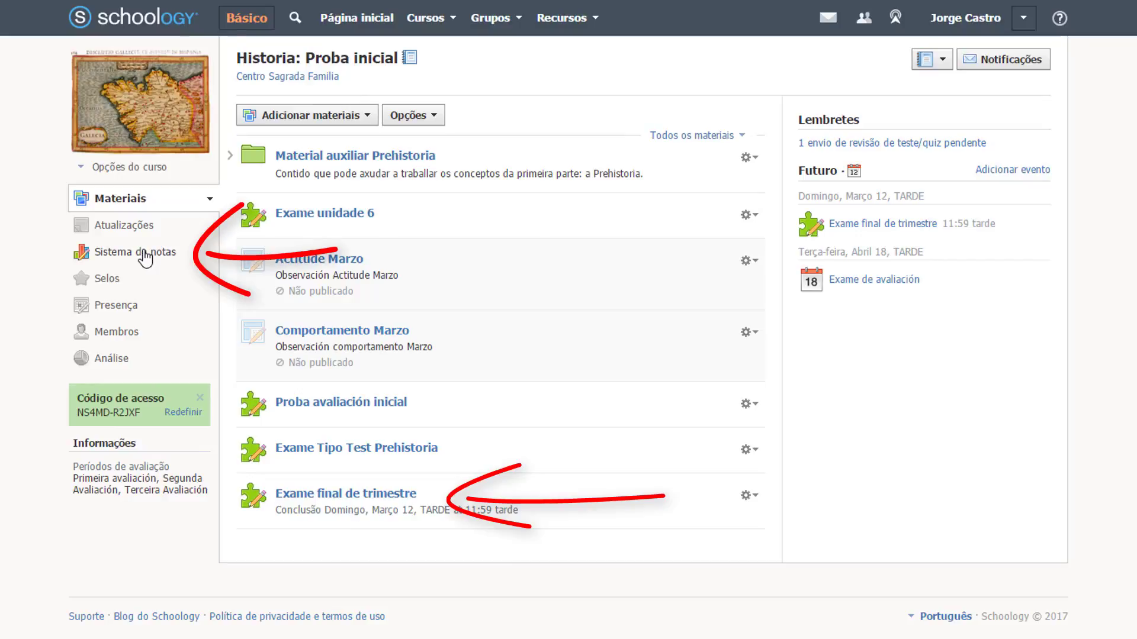
Step: Open the quiz results from the gradebook through the student's submission in the Exame final de trimestre column
click(145, 257)
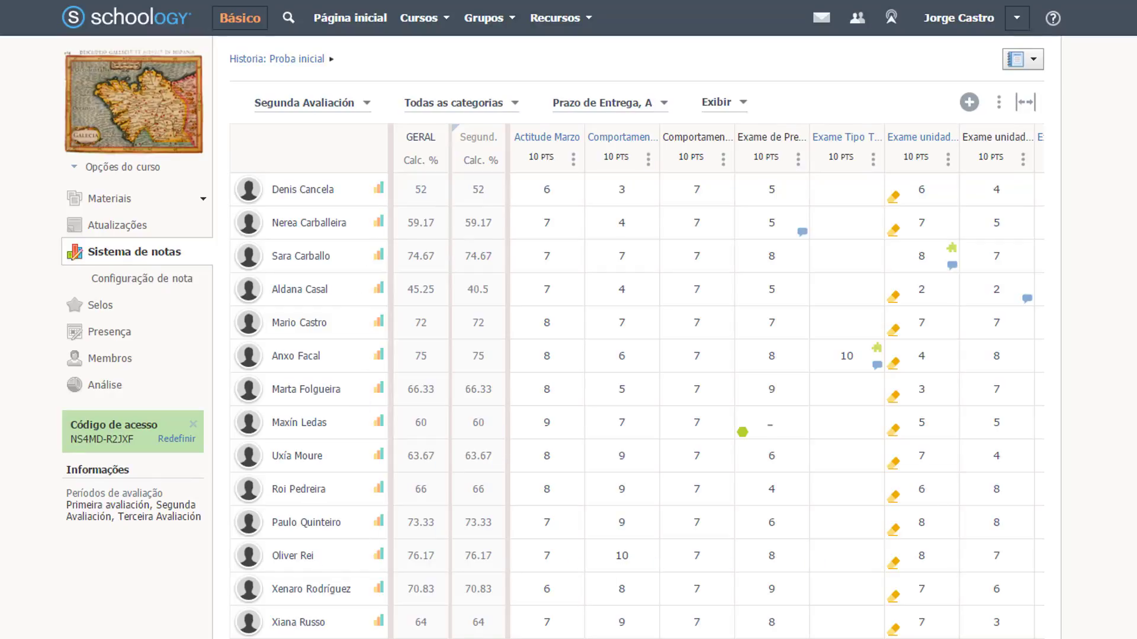
scroll(778, 381, right, 2)
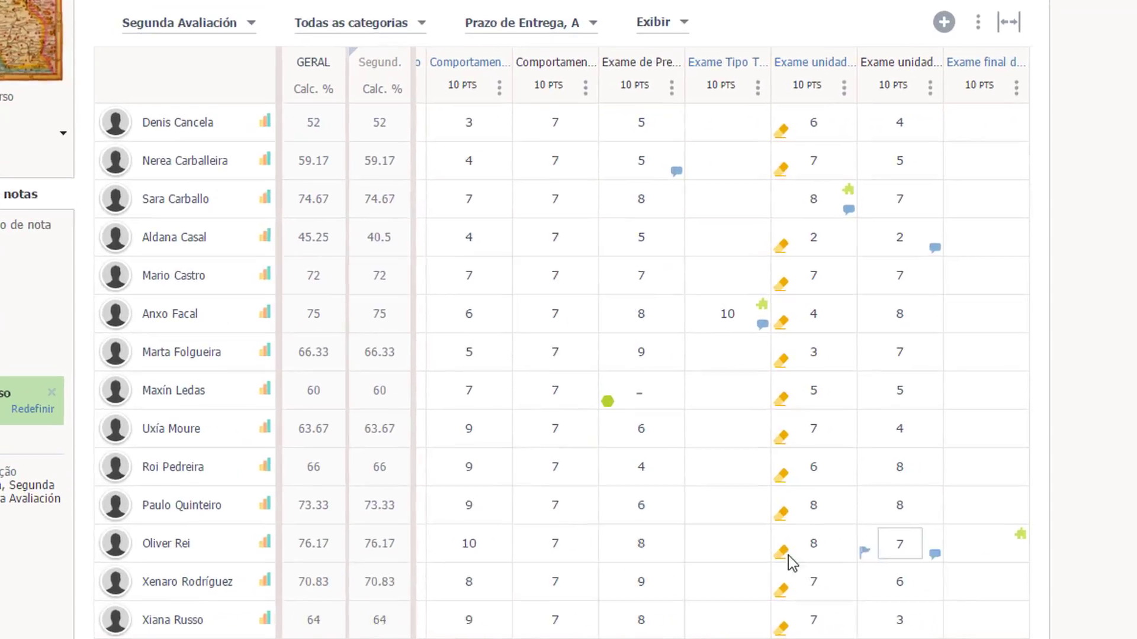
click(900, 491)
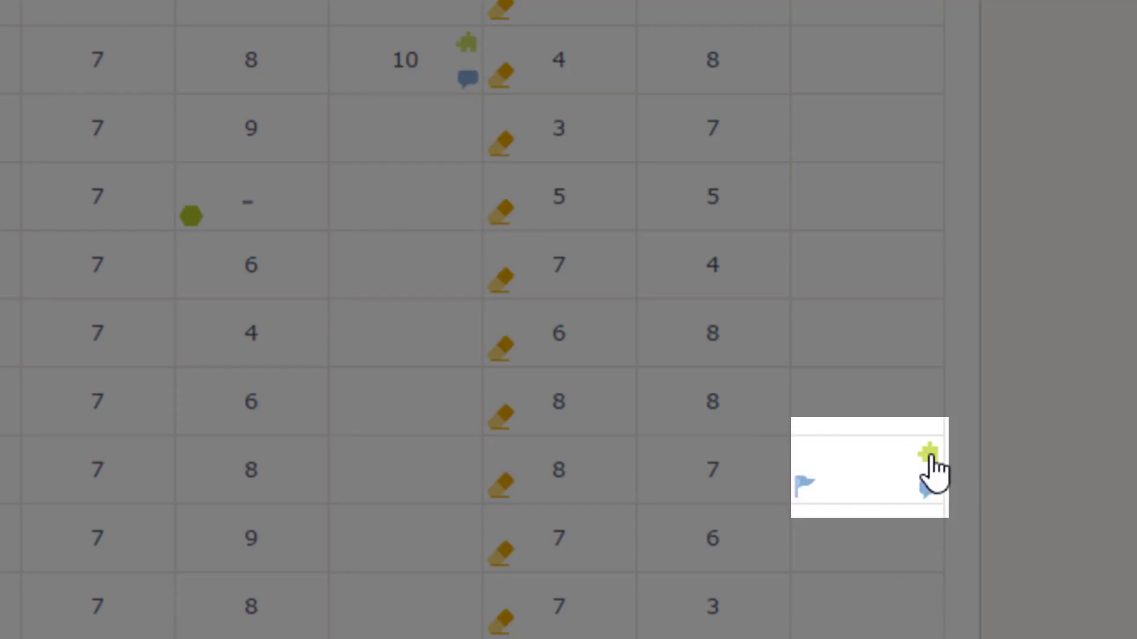
click(876, 468)
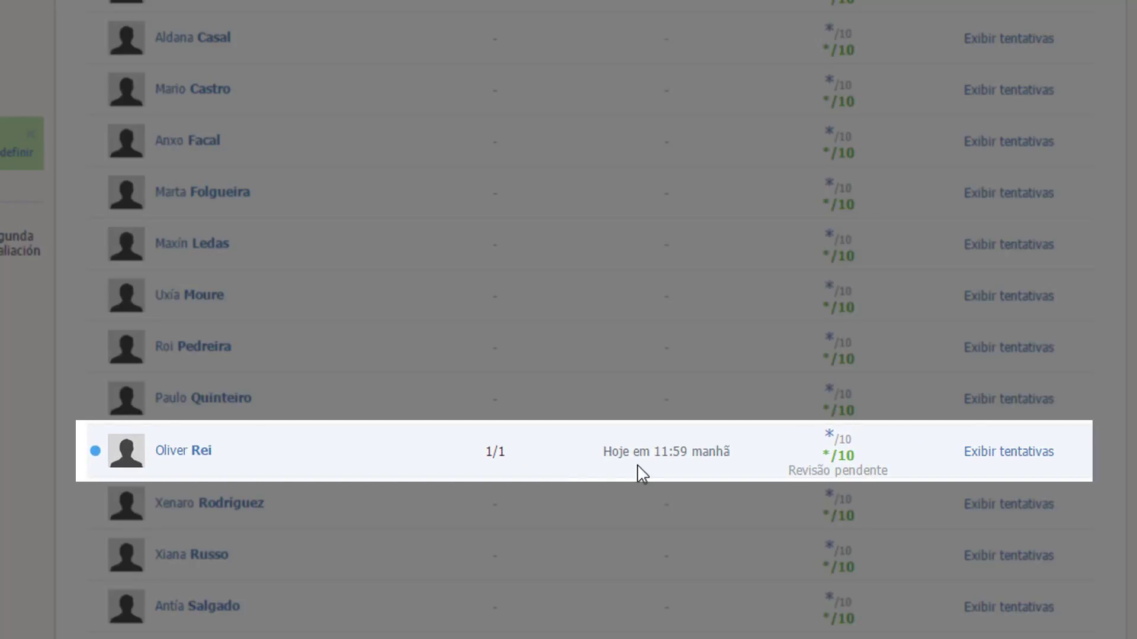
Step: Display the attempts of the student with the pending review and open submission 1 for viewing and editing
mouse_move(863, 484)
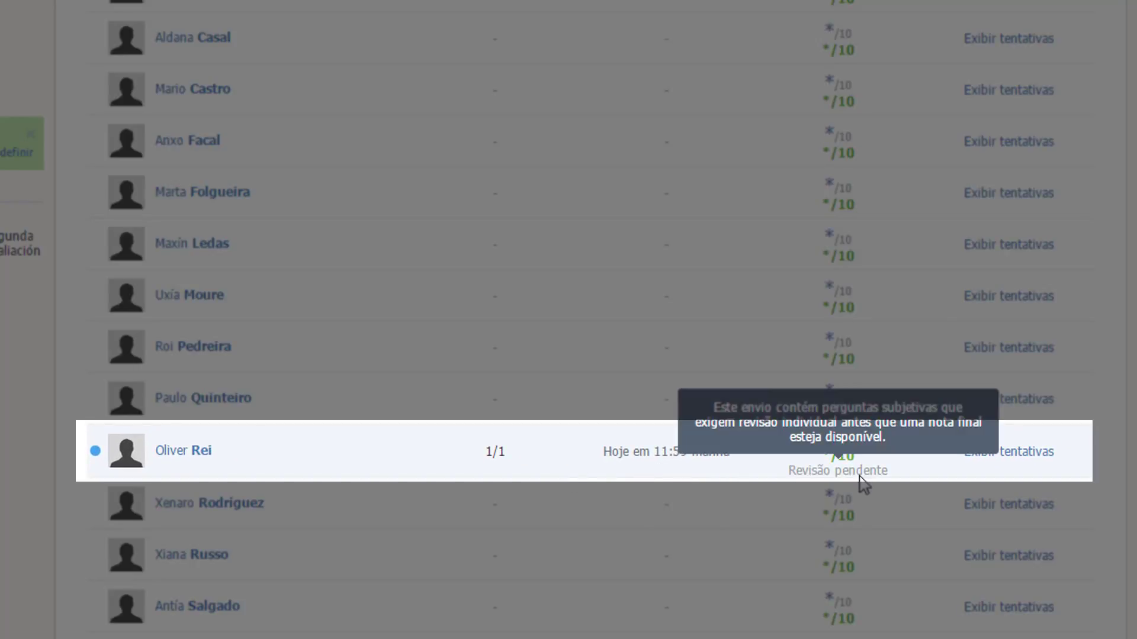
click(1041, 460)
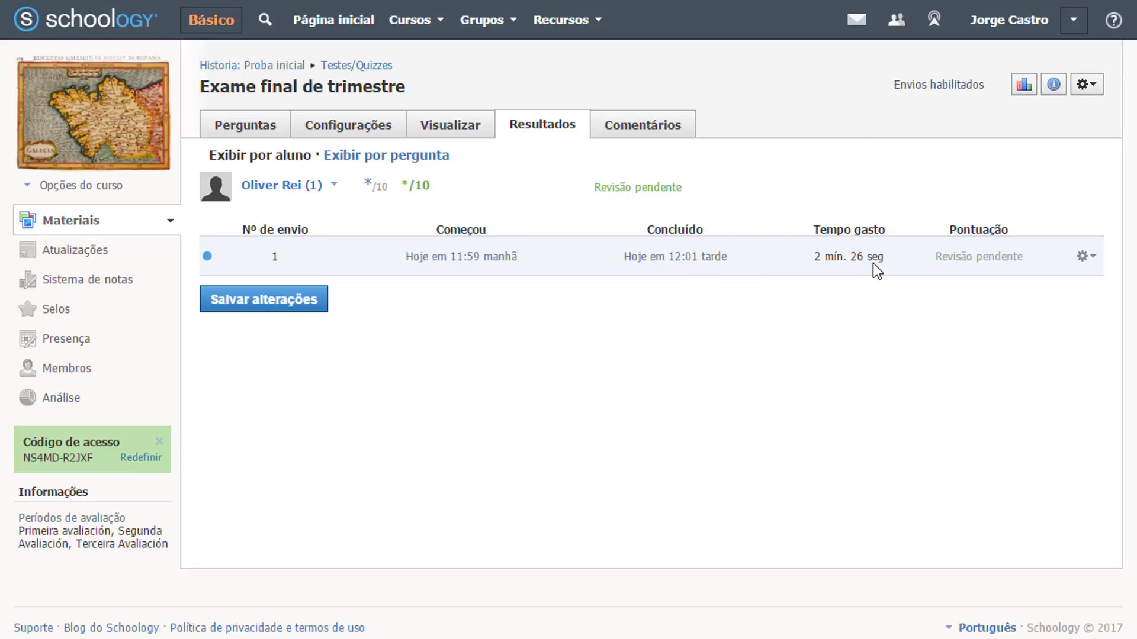
click(1092, 265)
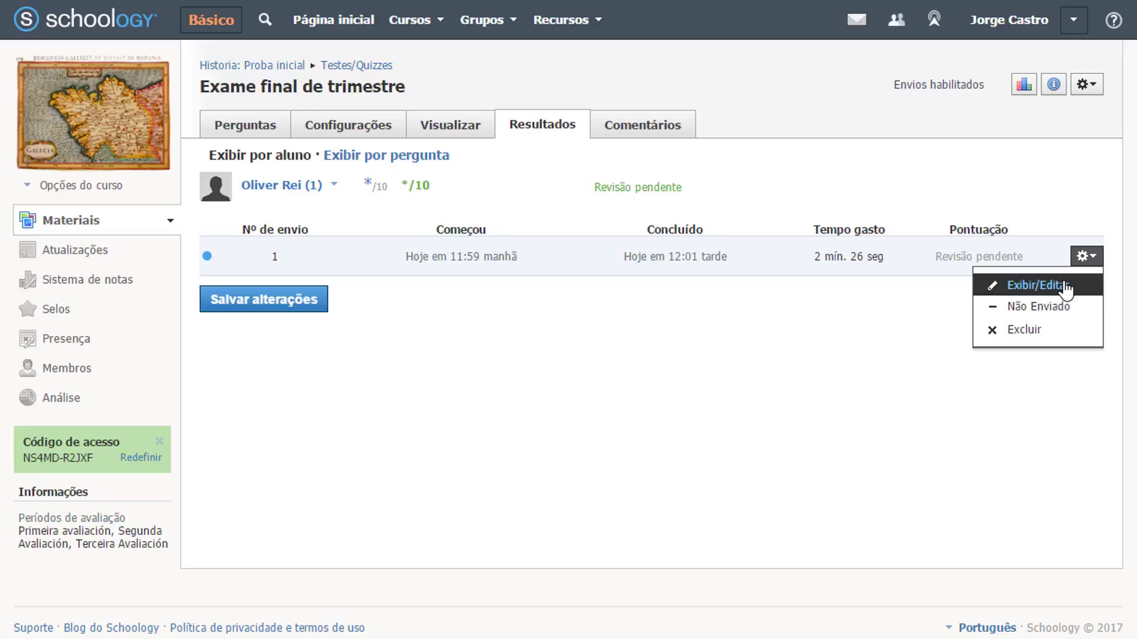
click(1037, 286)
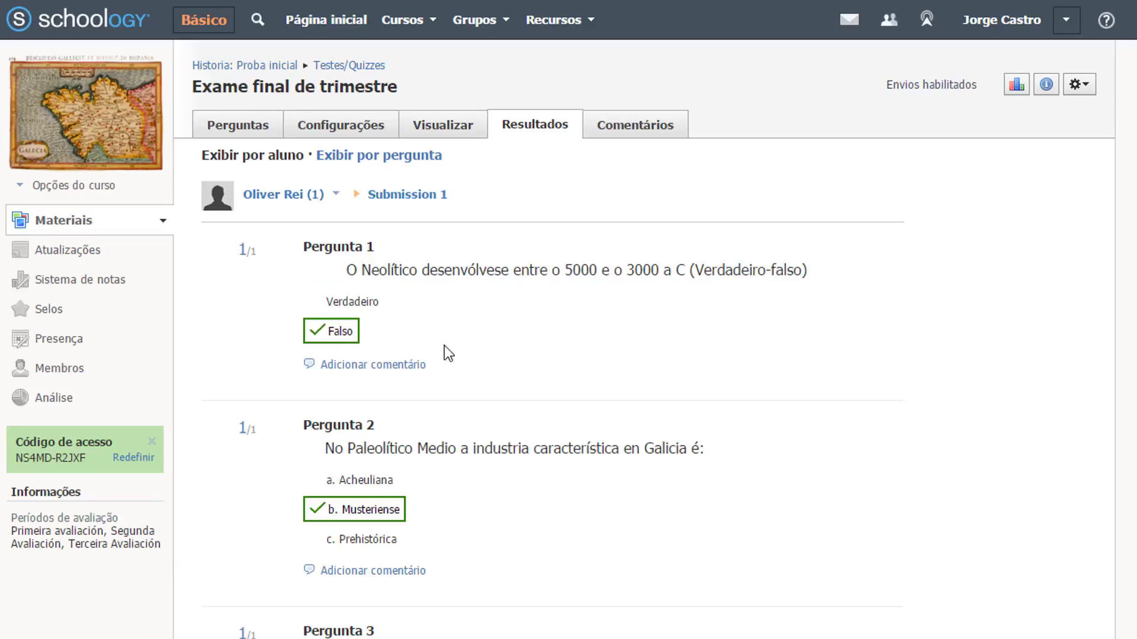
Step: Grade the student's written answer to question 4 with 1 point
scroll(453, 385, down, 5)
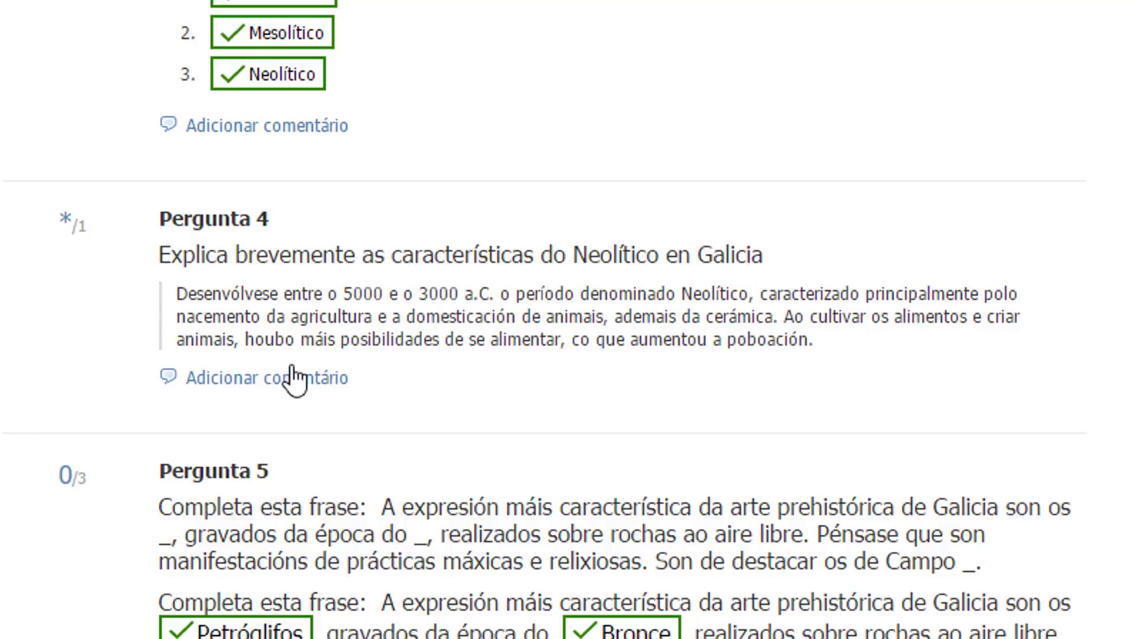
click(72, 224)
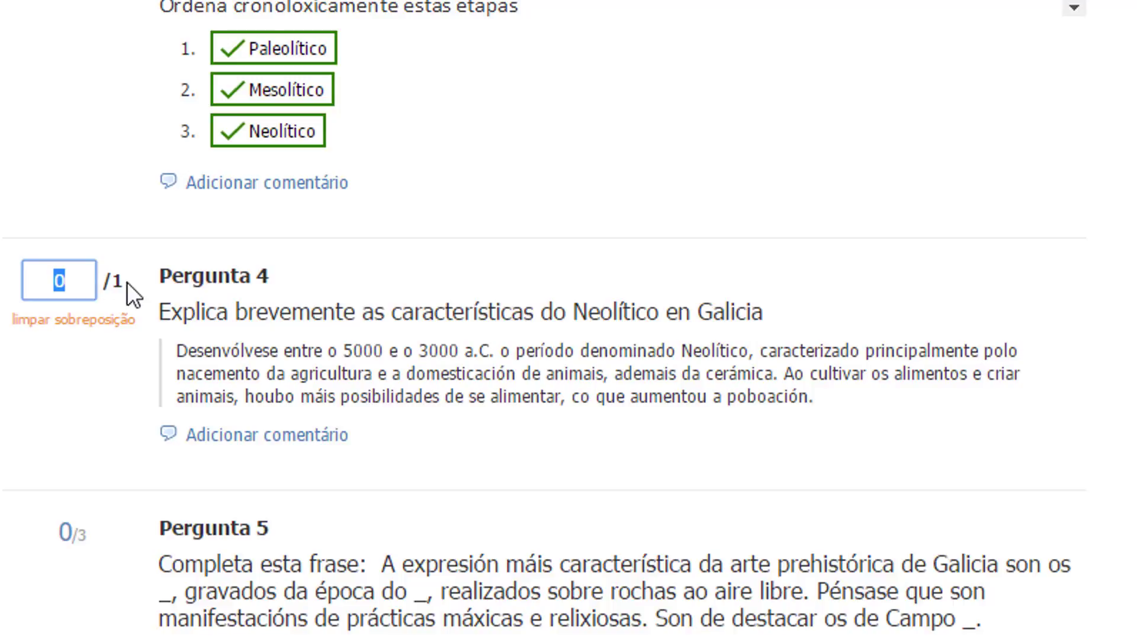
text(1)
click(471, 268)
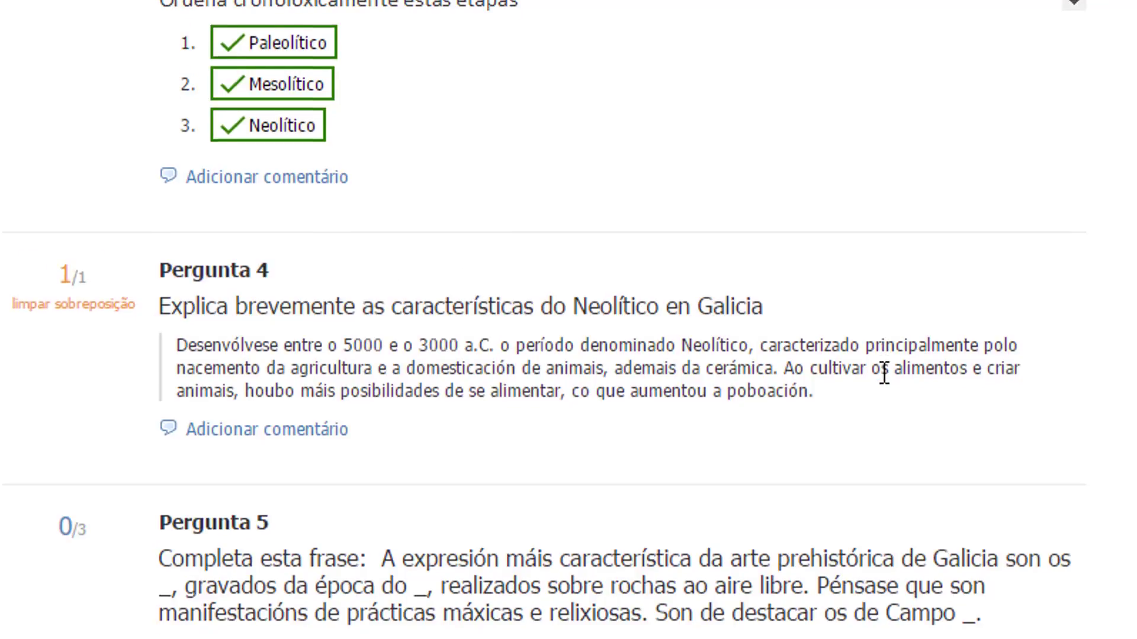
Step: Add the comment "O Campo da Leña está na Coruña." to question 5 and save the review changes
scroll(883, 373, down, 5)
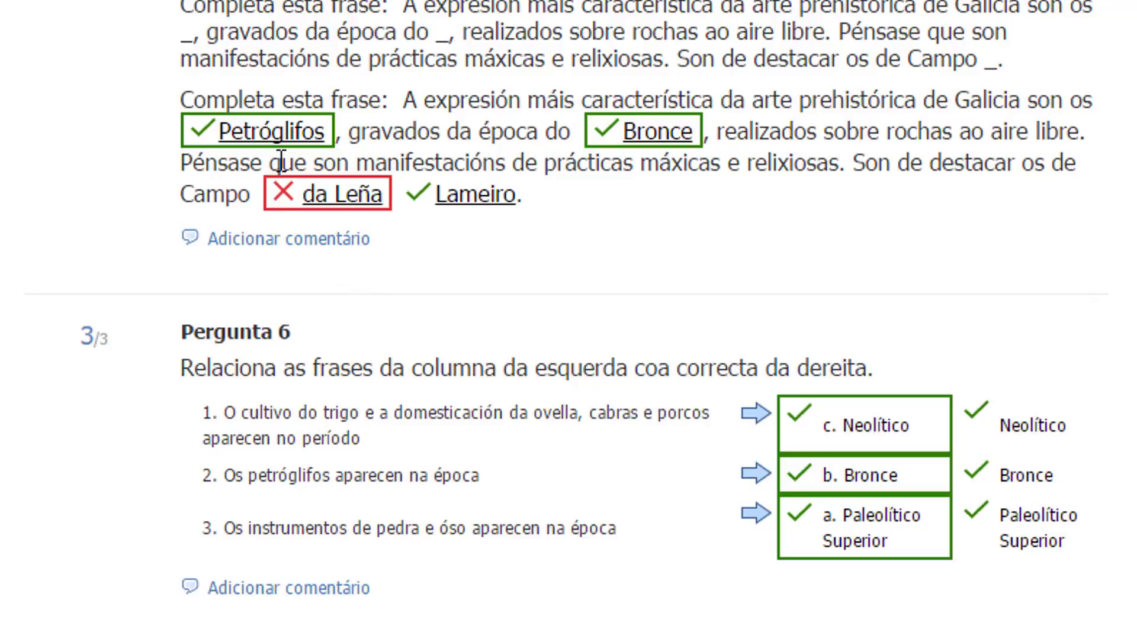
click(340, 238)
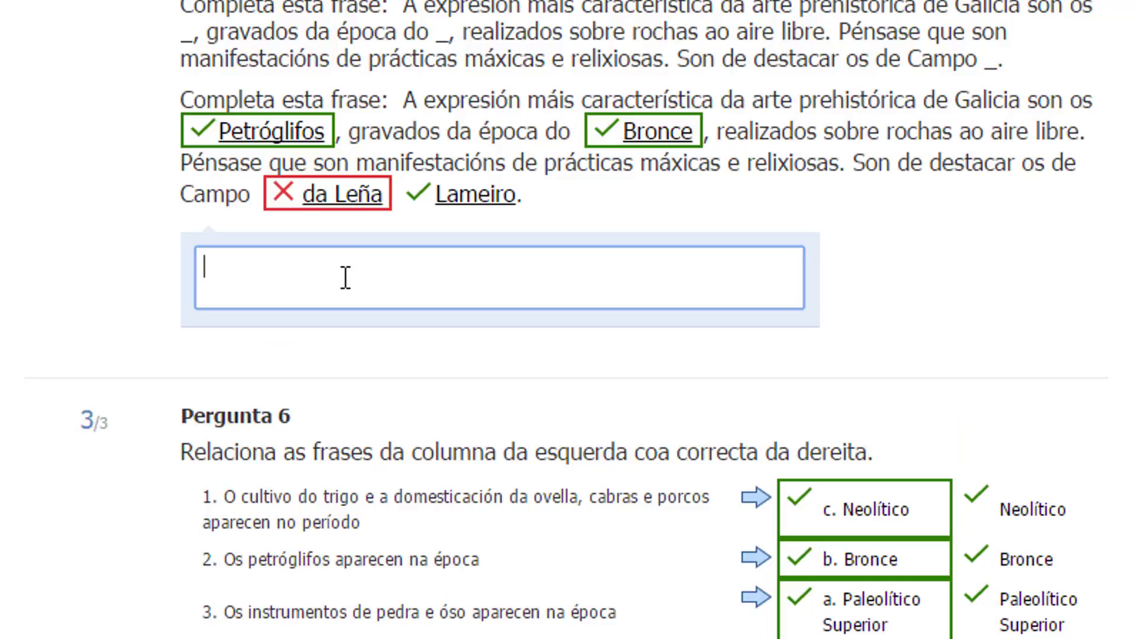
text(o Campo )
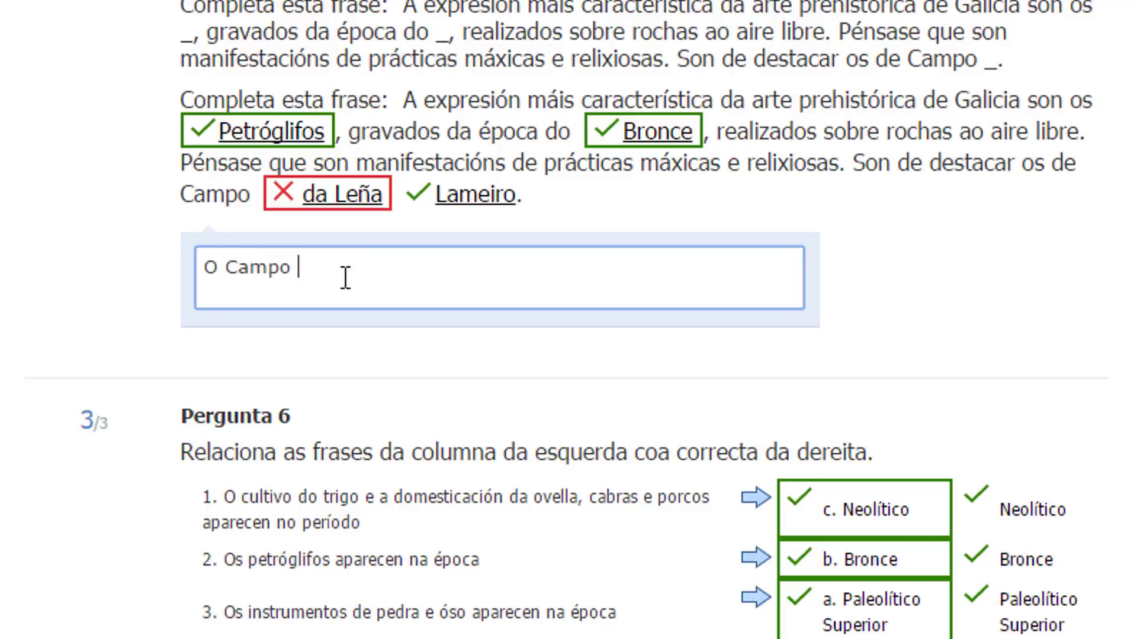
text(da Leña está na Cor)
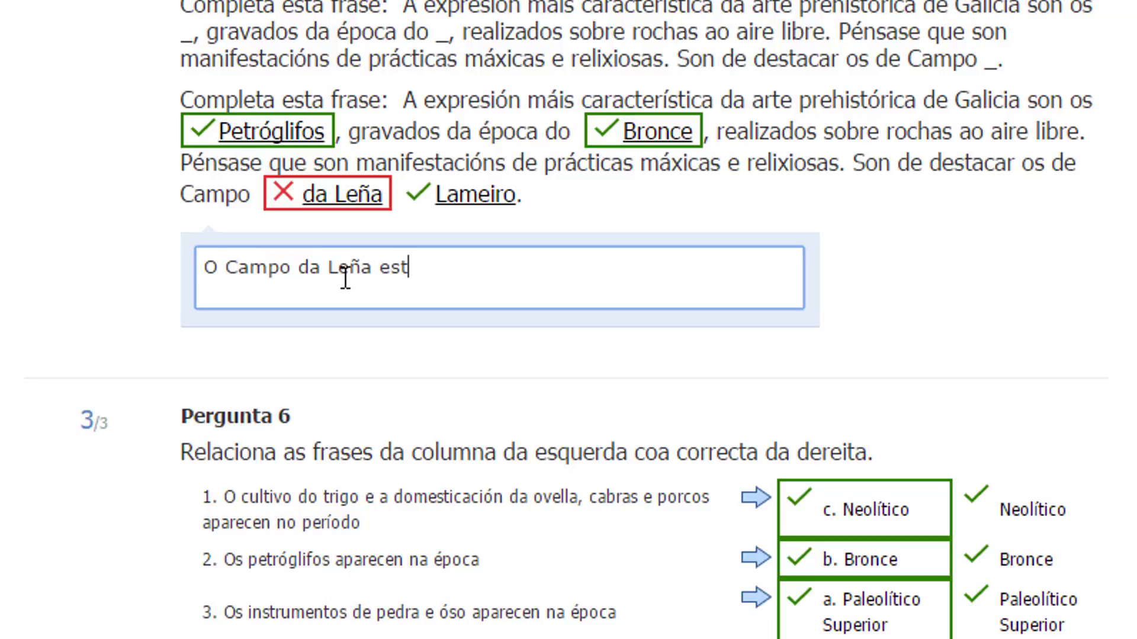
text(uña.)
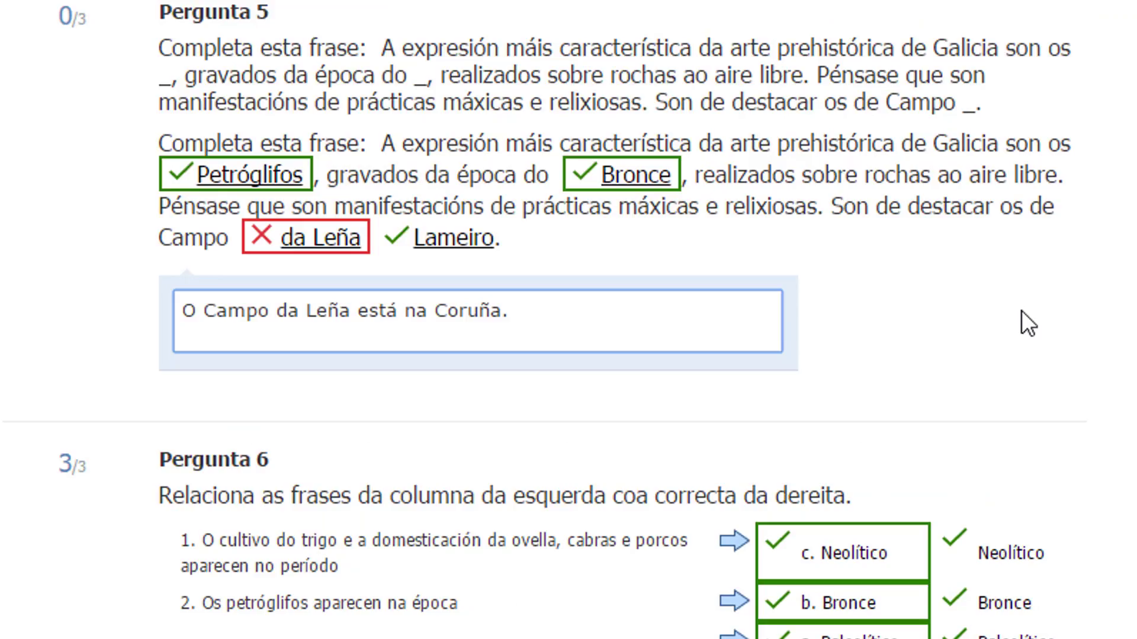
click(1042, 270)
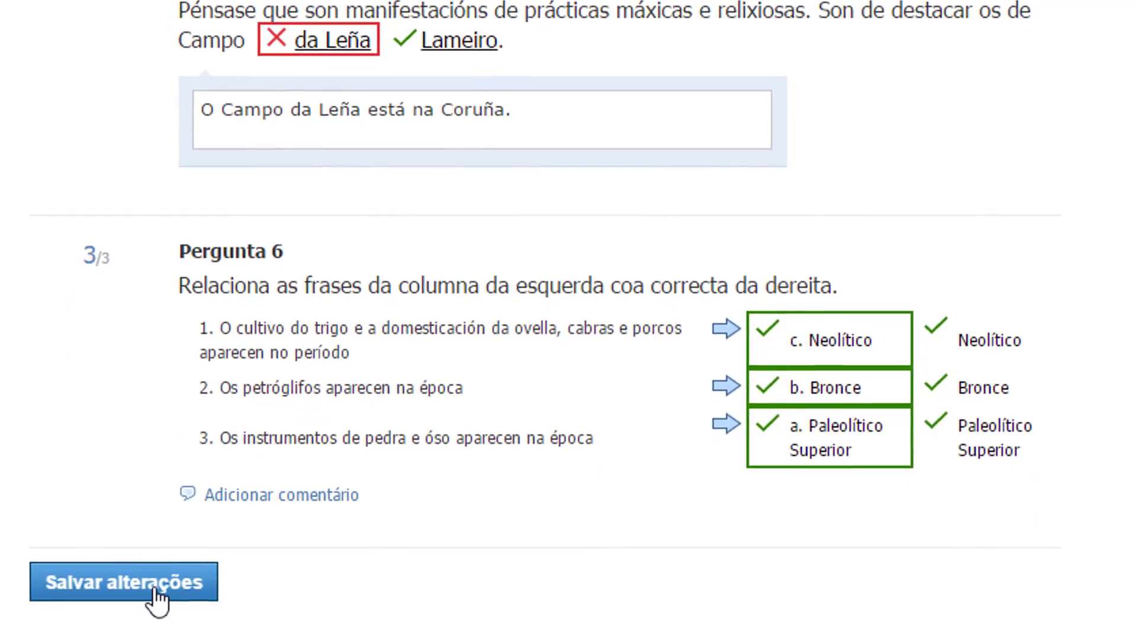
click(155, 599)
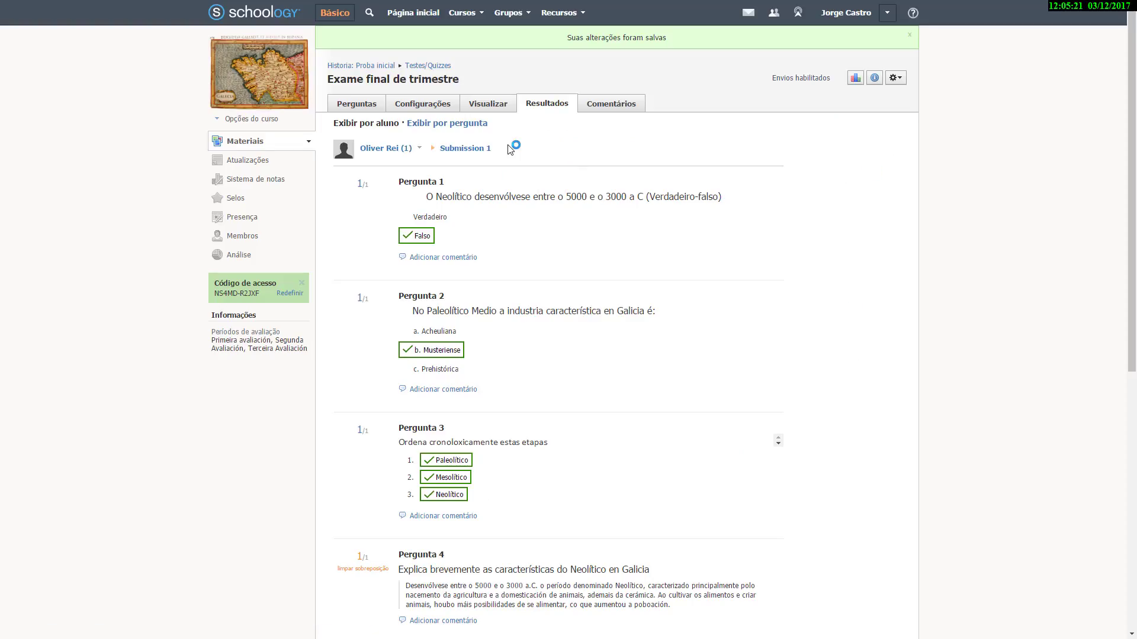
Step: Check the student's Exame final de trimestre grade in the gradebook and return to the Historia: Proba inicial course materials
click(254, 181)
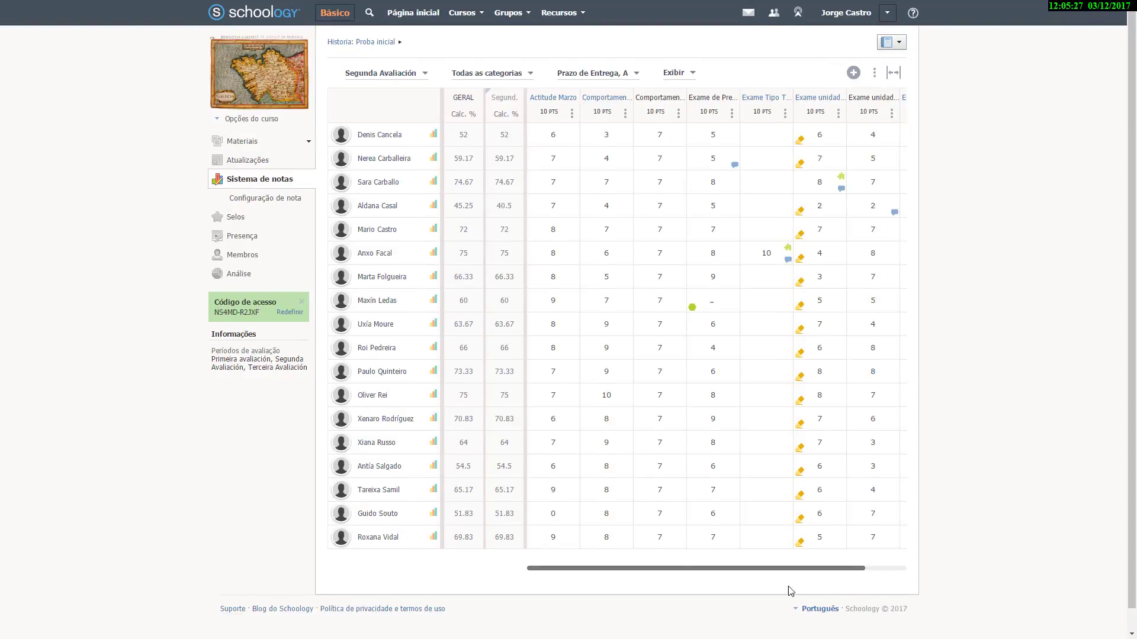
drag(828, 569, 882, 569)
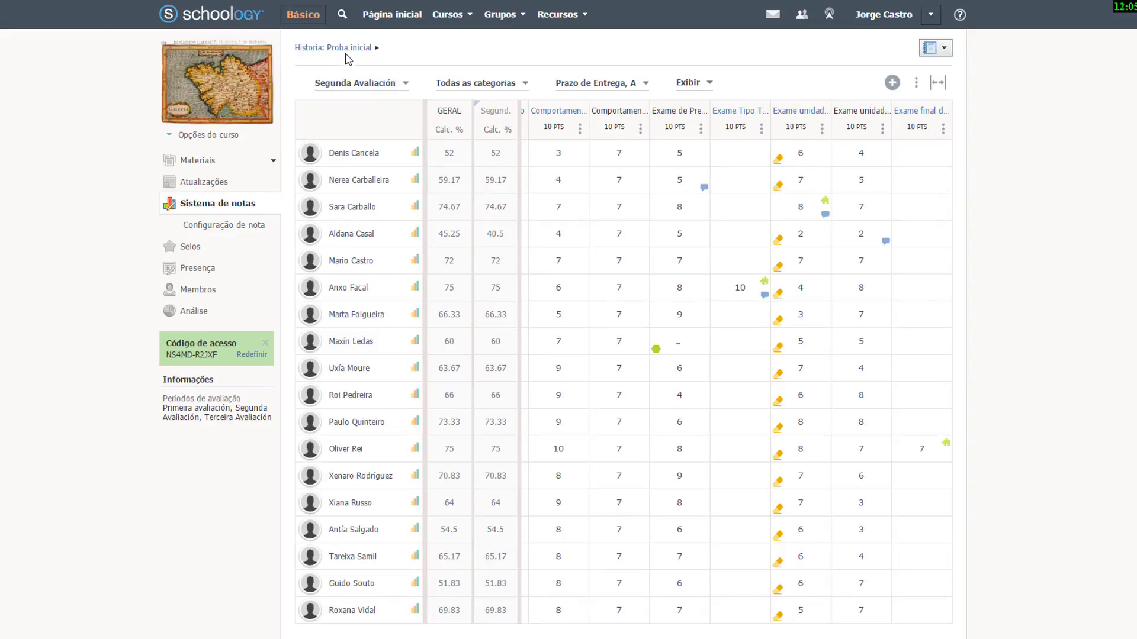
click(364, 50)
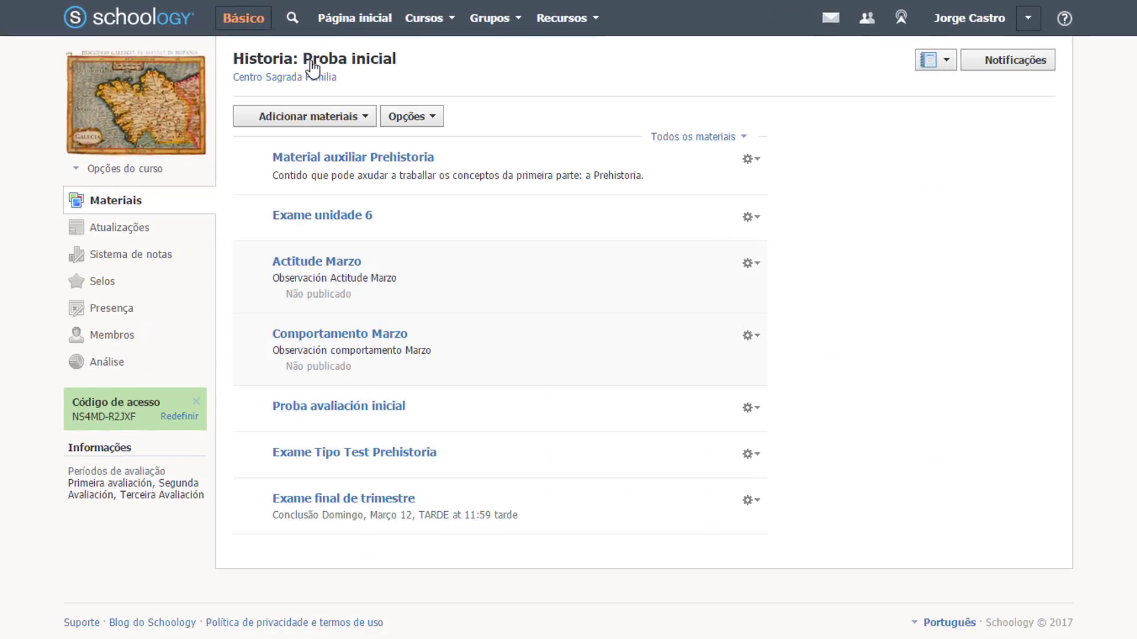